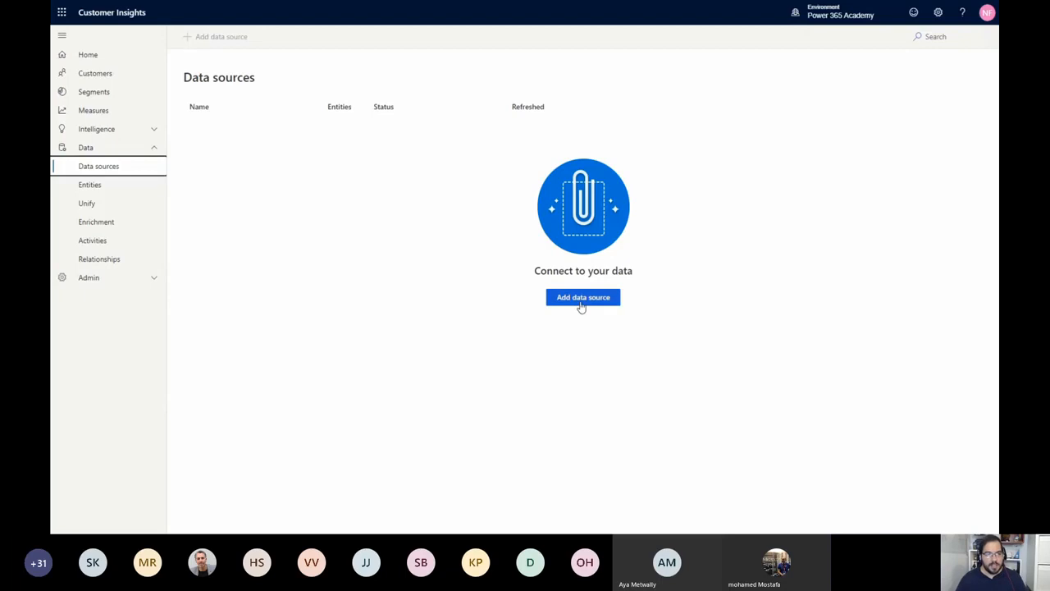
Add a data source using the Import data method and name it eCommerce
{"action": "left_click", "coordinate": [581, 301]}
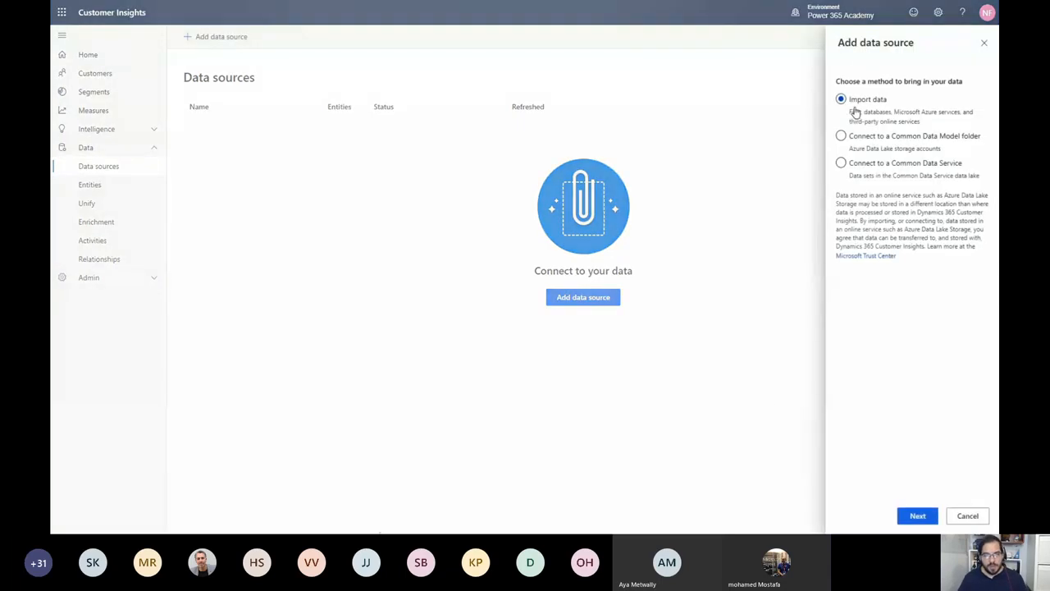
{"action": "left_click", "coordinate": [918, 516]}
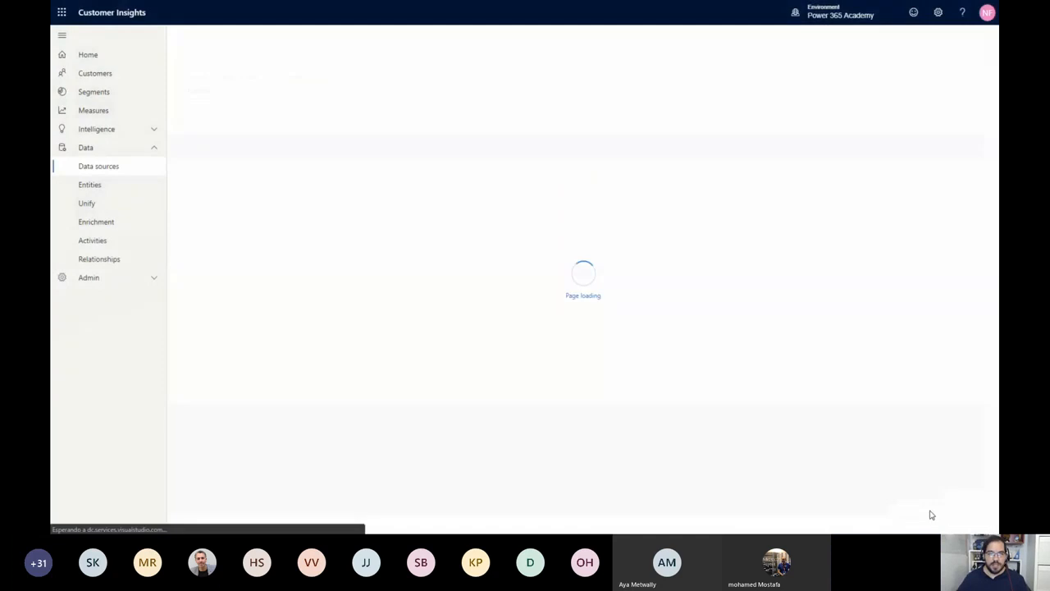
{"action": "left_click", "coordinate": [405, 107]}
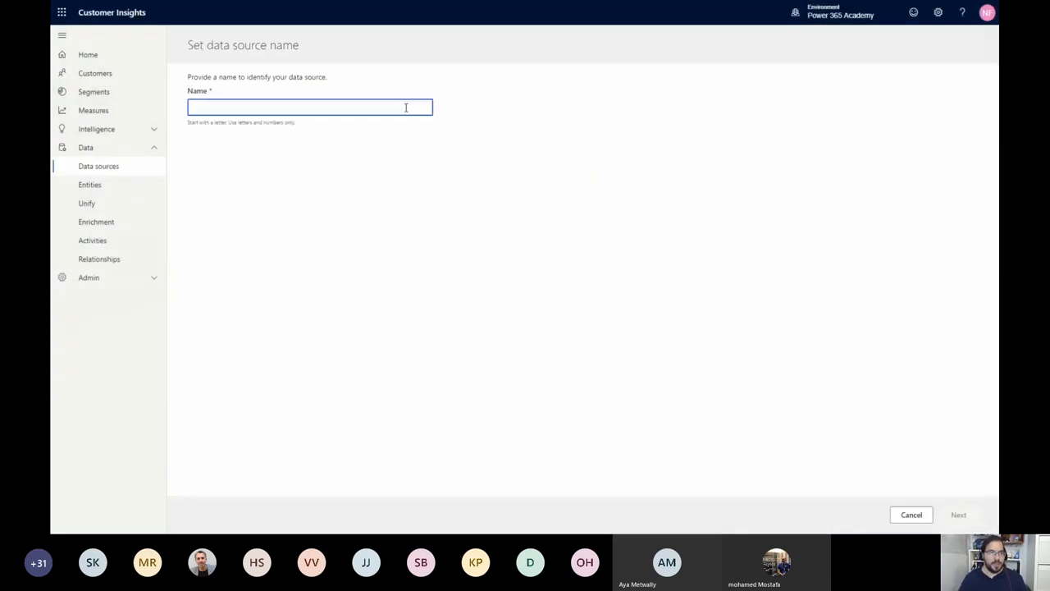
{"action": "type", "text": "e"}
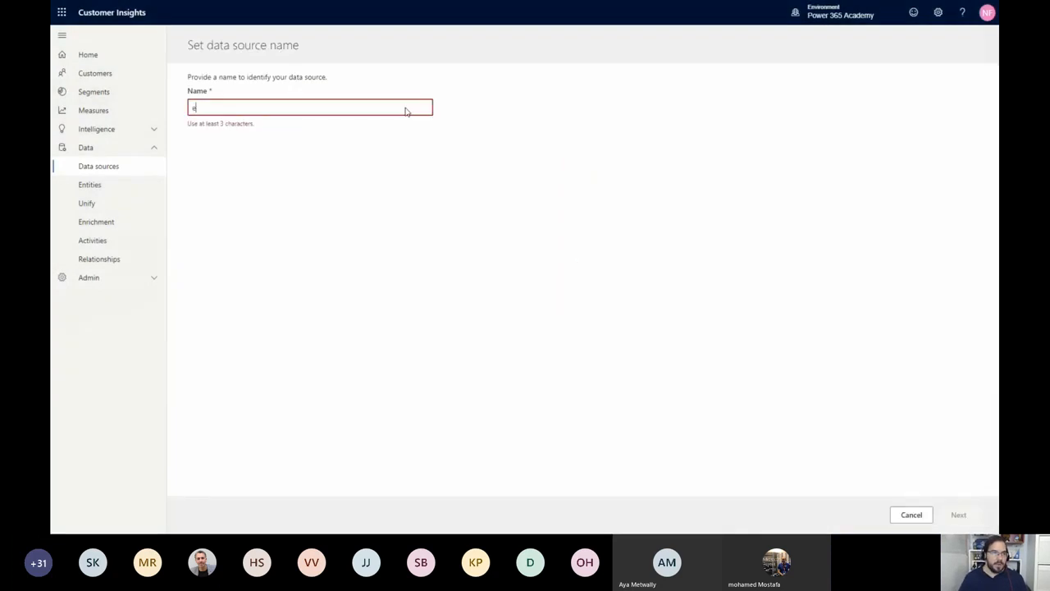
{"action": "type", "text": "Commerce"}
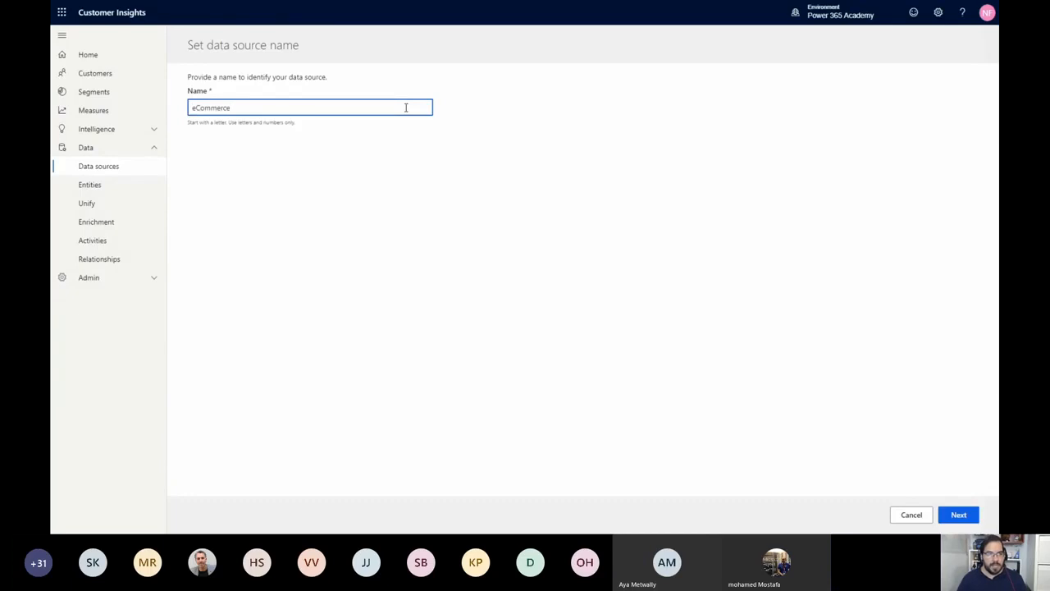
{"action": "left_click", "coordinate": [955, 515]}
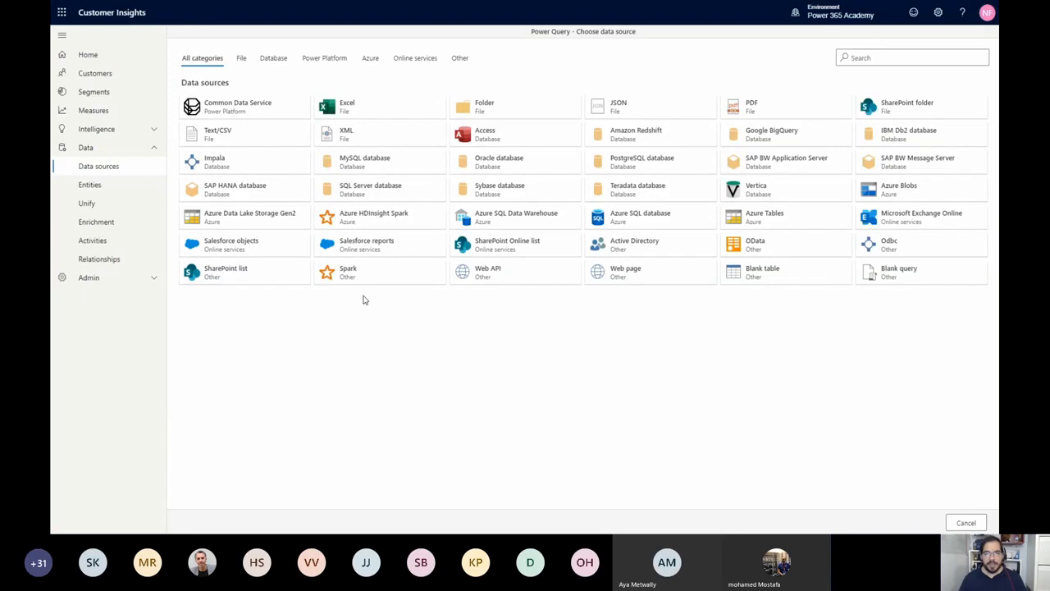
{"action": "left_click", "coordinate": [273, 141]}
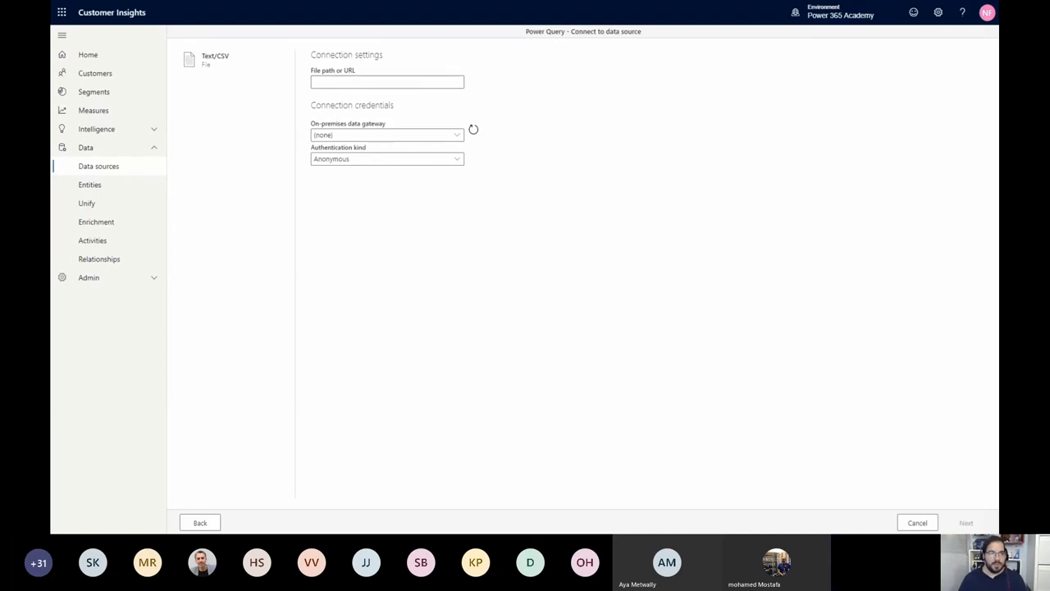
{"action": "left_click", "coordinate": [414, 82]}
{"action": "type", "text": "https://aka.ms/ciadclasscontacts"}
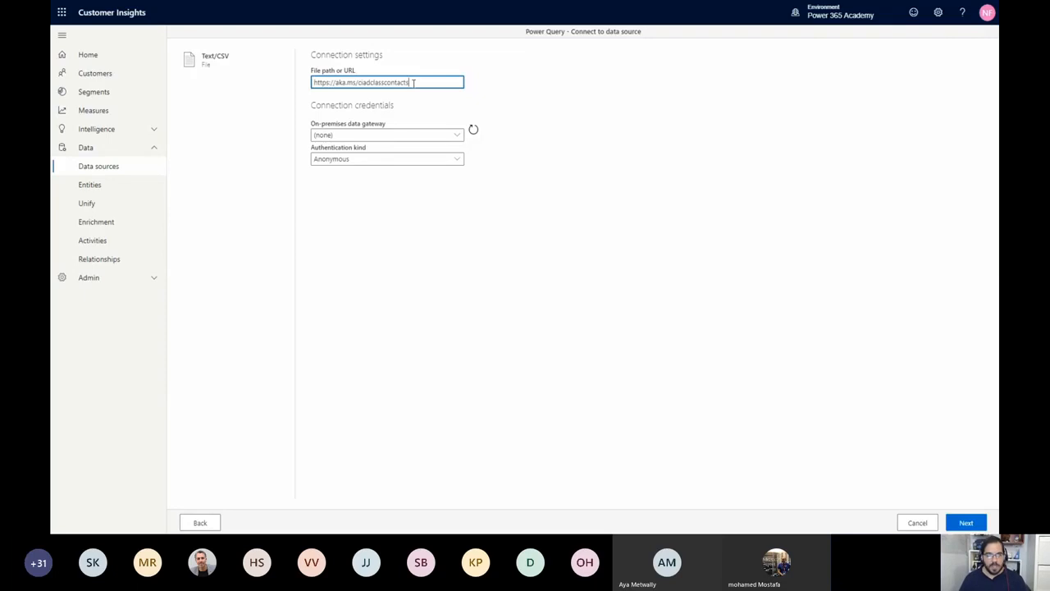
{"action": "left_click", "coordinate": [641, 194]}
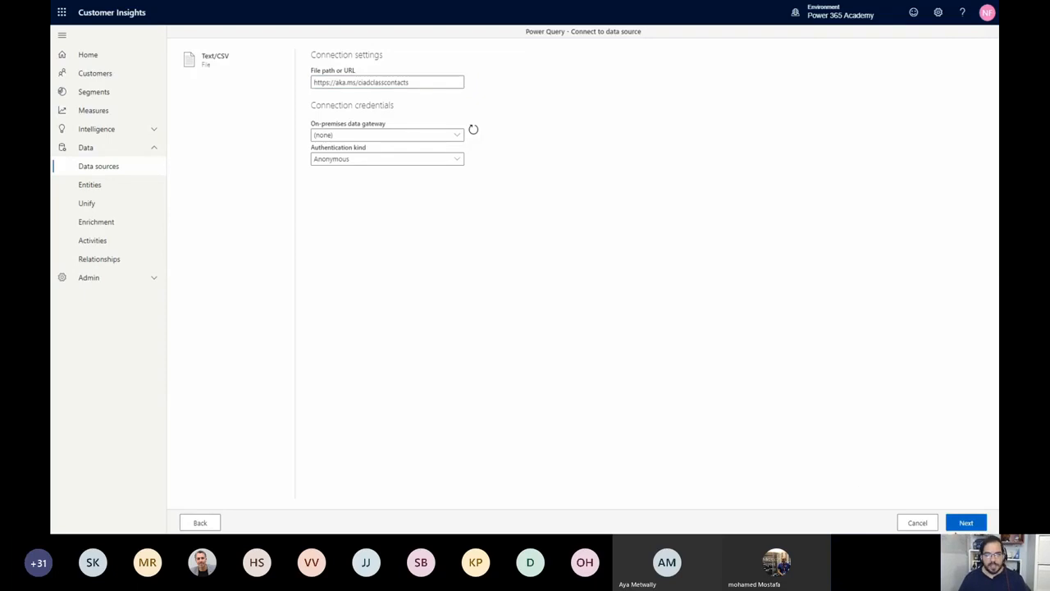
{"action": "left_click", "coordinate": [967, 523]}
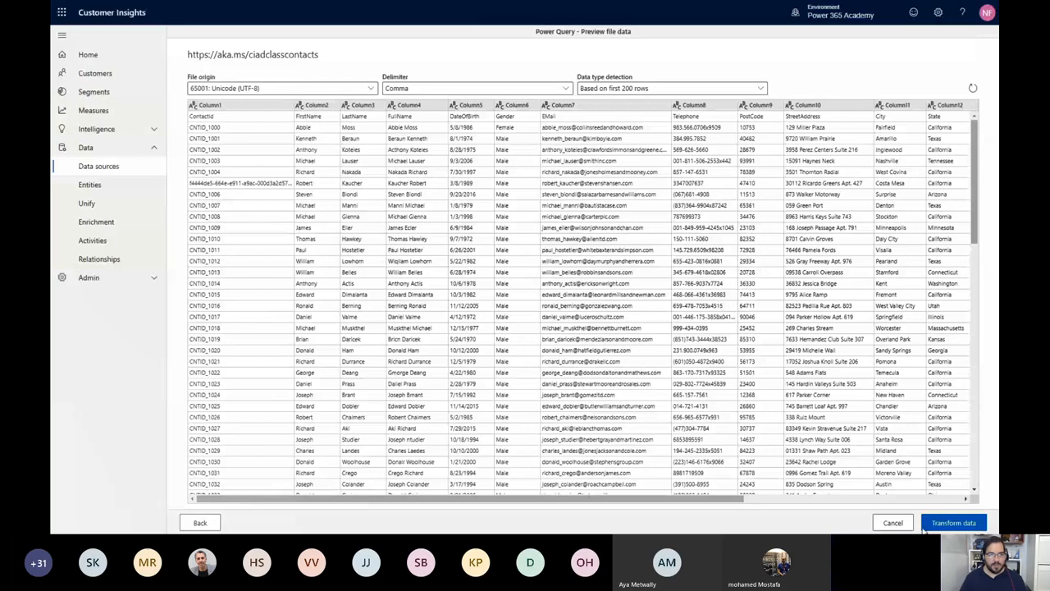
{"action": "left_click", "coordinate": [950, 528]}
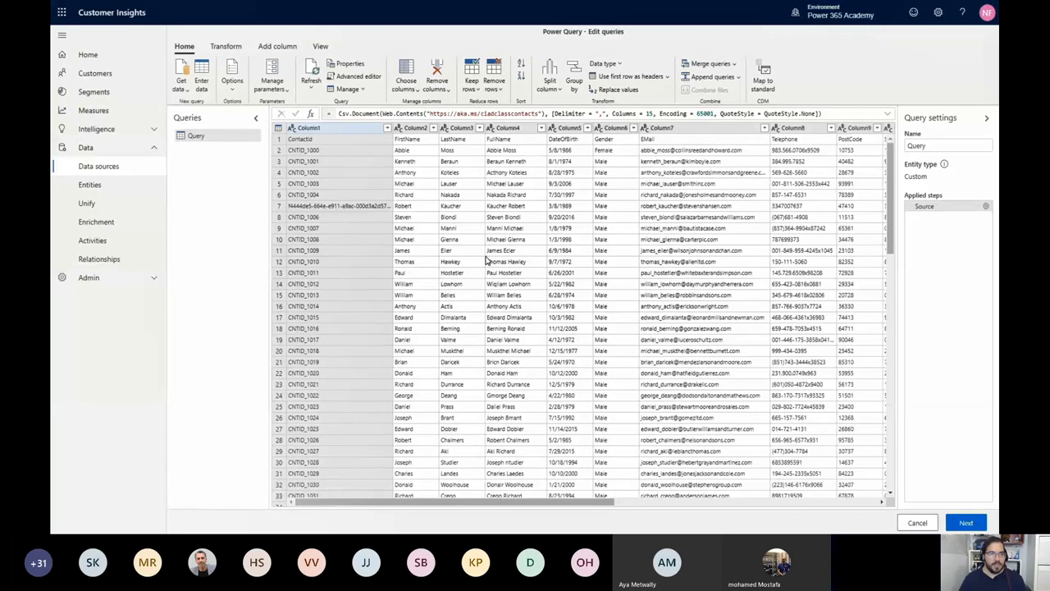
Promote the first row of the contacts query to column headers and set the DateOfBirth column's data type to Date
{"action": "left_click", "coordinate": [233, 49]}
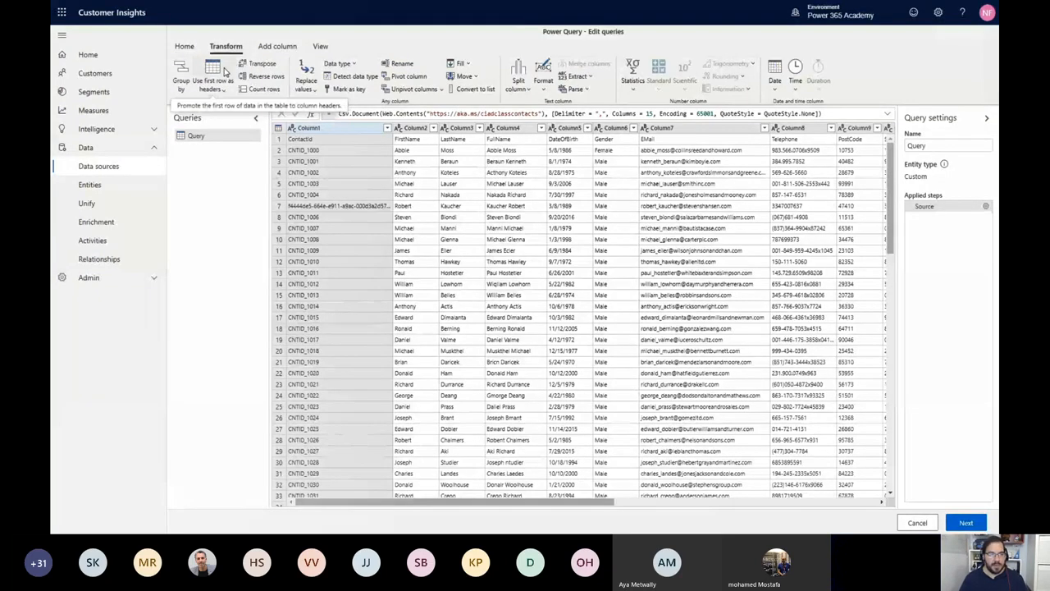
{"action": "left_click", "coordinate": [226, 73]}
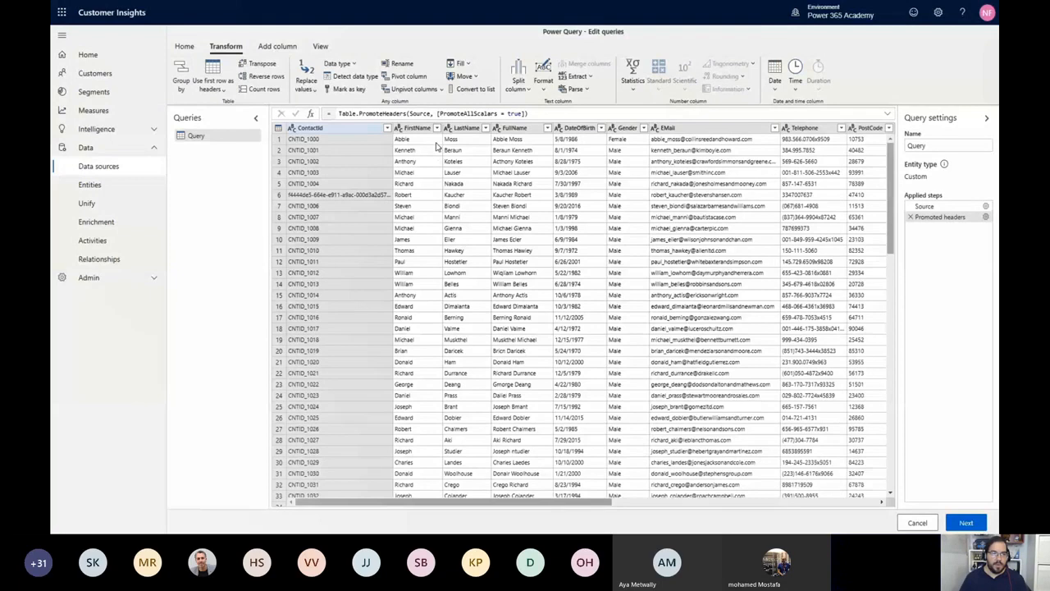
{"action": "left_click", "coordinate": [558, 129]}
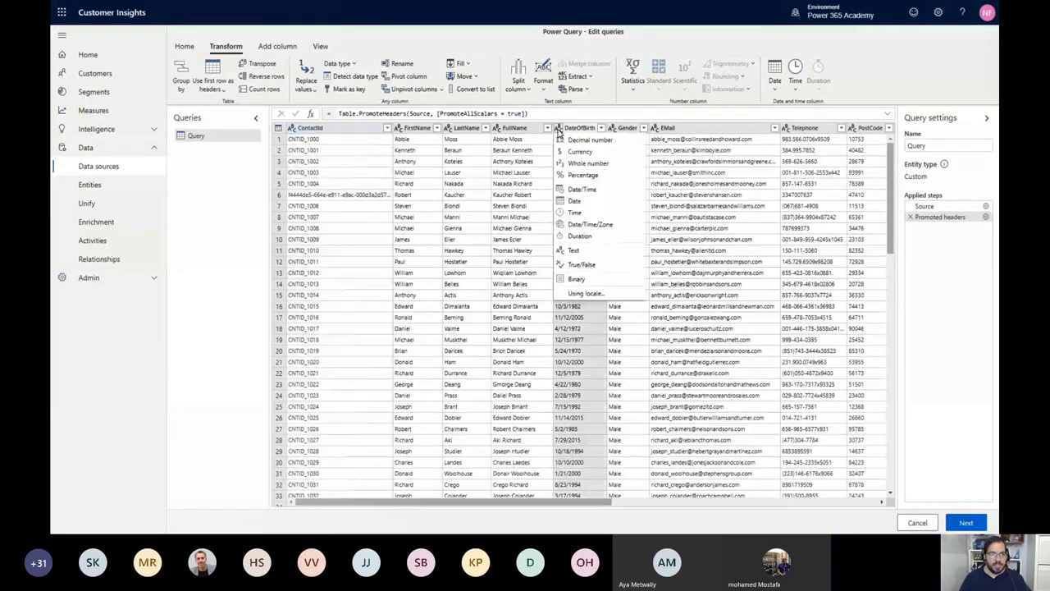
{"action": "left_click", "coordinate": [610, 201]}
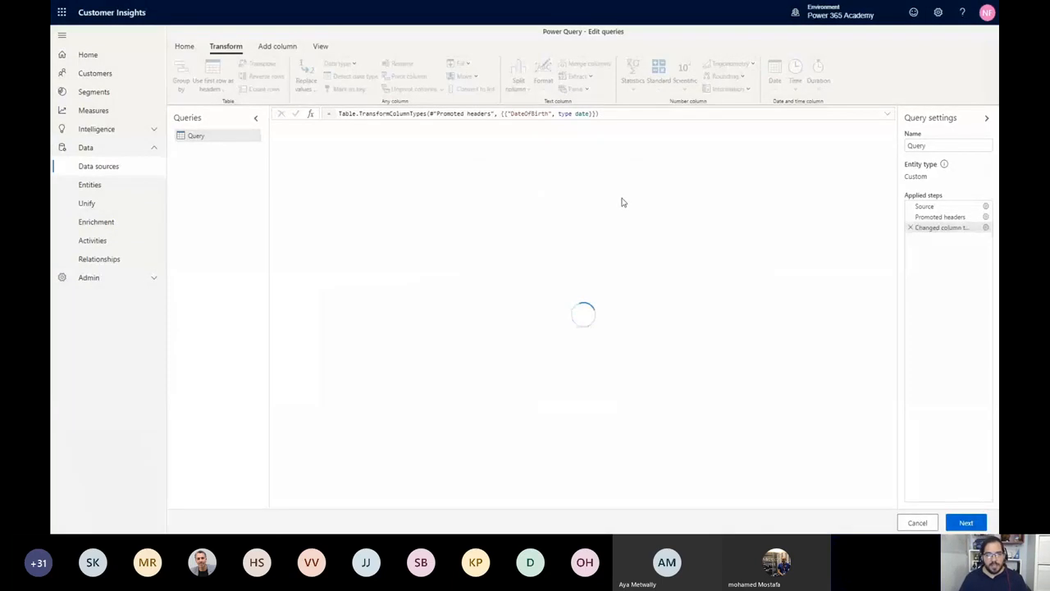
Change the CreatedOn column's data type to Date/Time/Zone
{"action": "left_click_drag", "start_coordinate": [594, 502], "coordinate": [878, 501]}
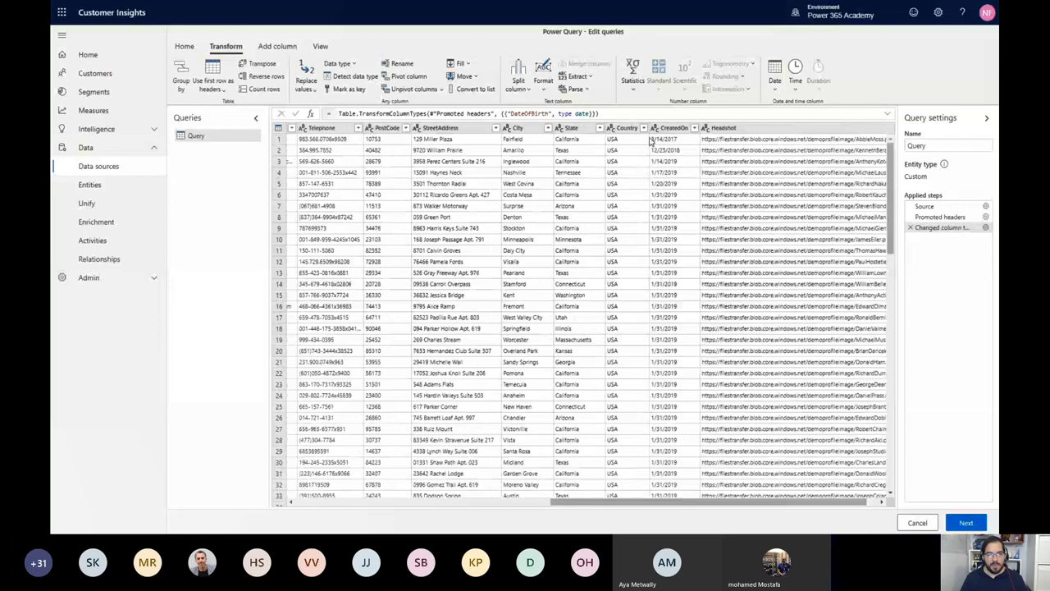
{"action": "left_click", "coordinate": [655, 129]}
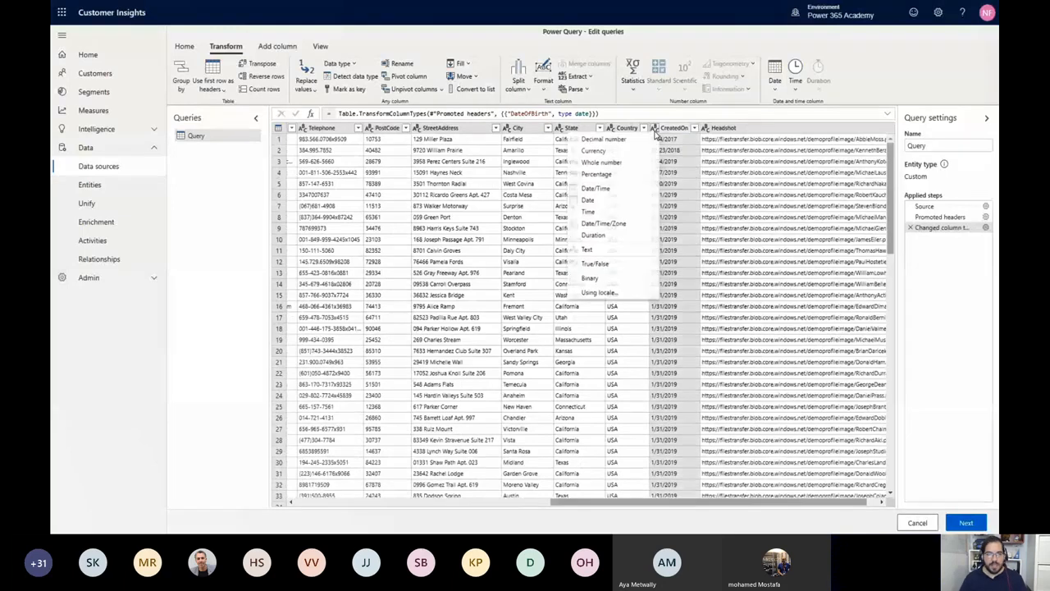
{"action": "left_click", "coordinate": [617, 229]}
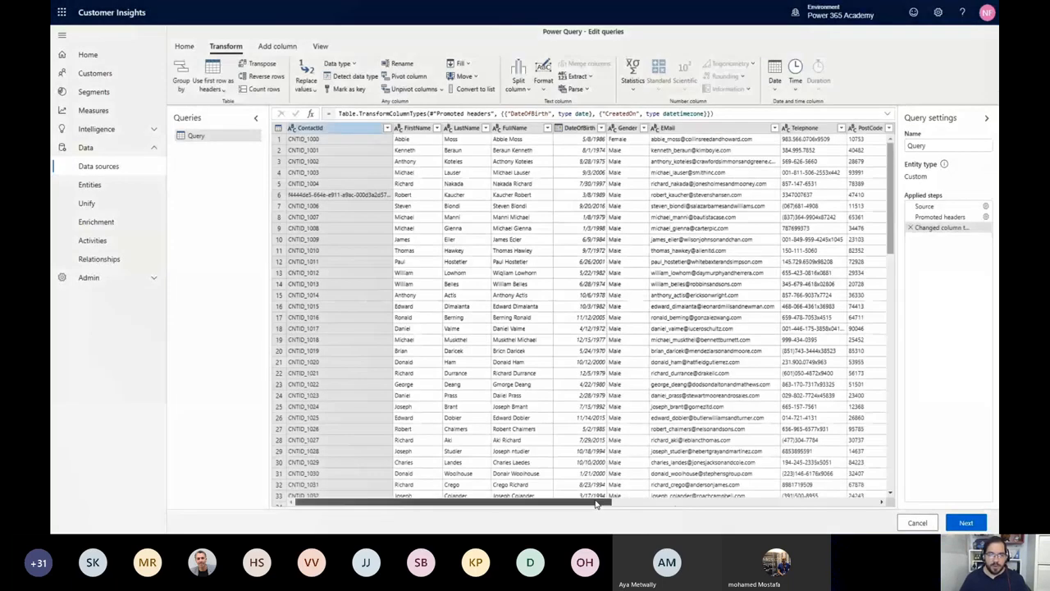
Rename the contacts query as eCommerceContacts
{"action": "left_click_drag", "start_coordinate": [596, 504], "coordinate": [759, 503]}
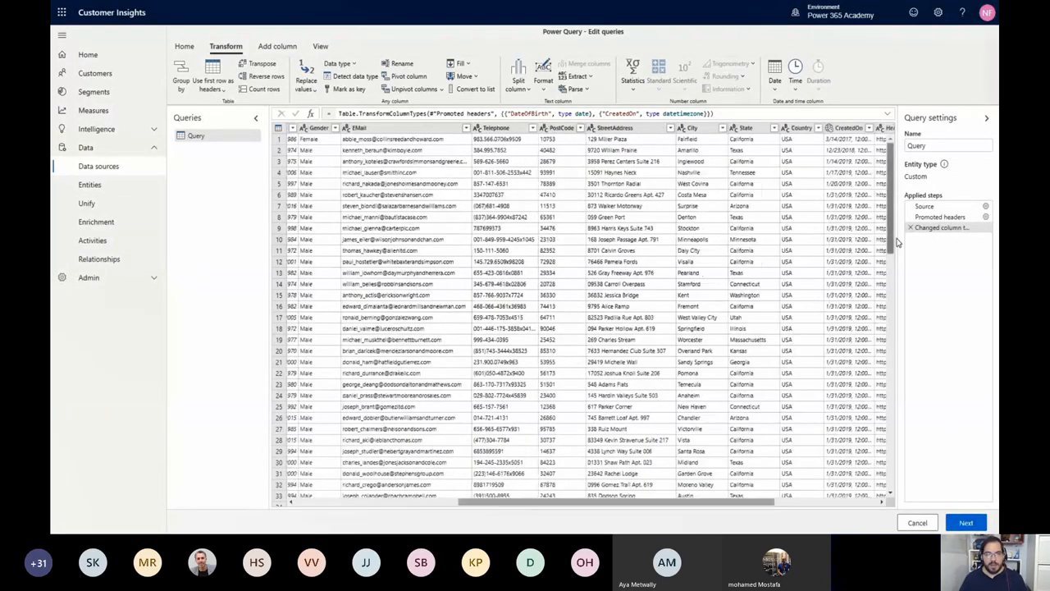
{"action": "left_click", "coordinate": [951, 146]}
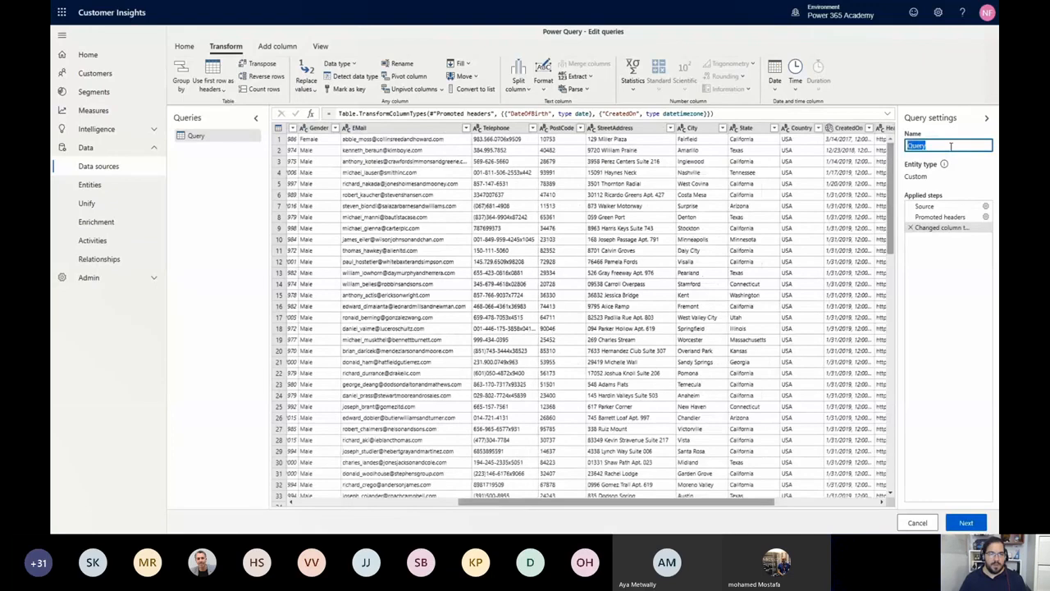
{"action": "type", "text": "eCommerce"}
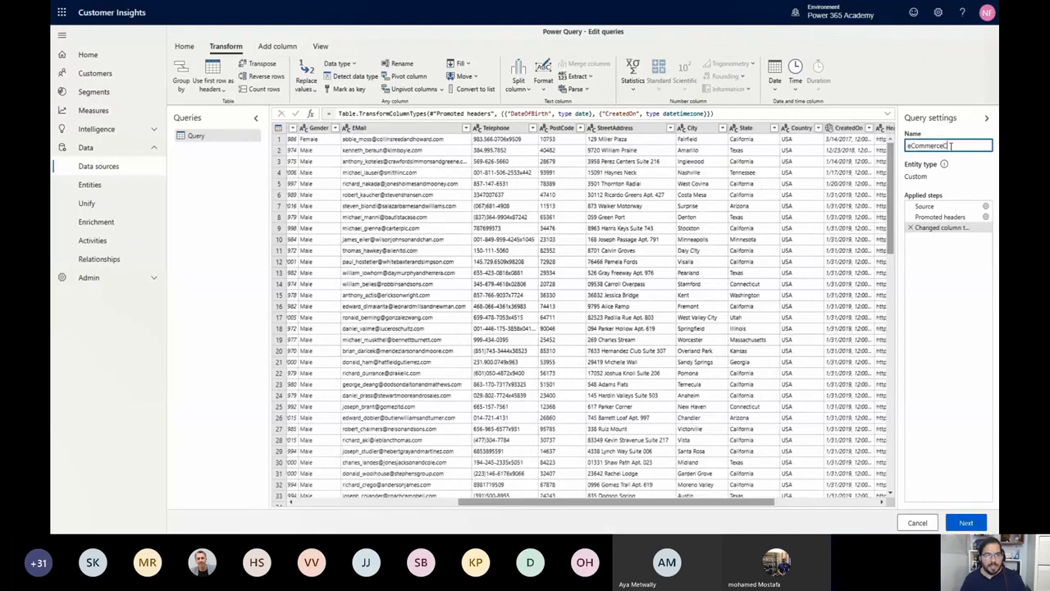
{"action": "type", "text": "Contacts"}
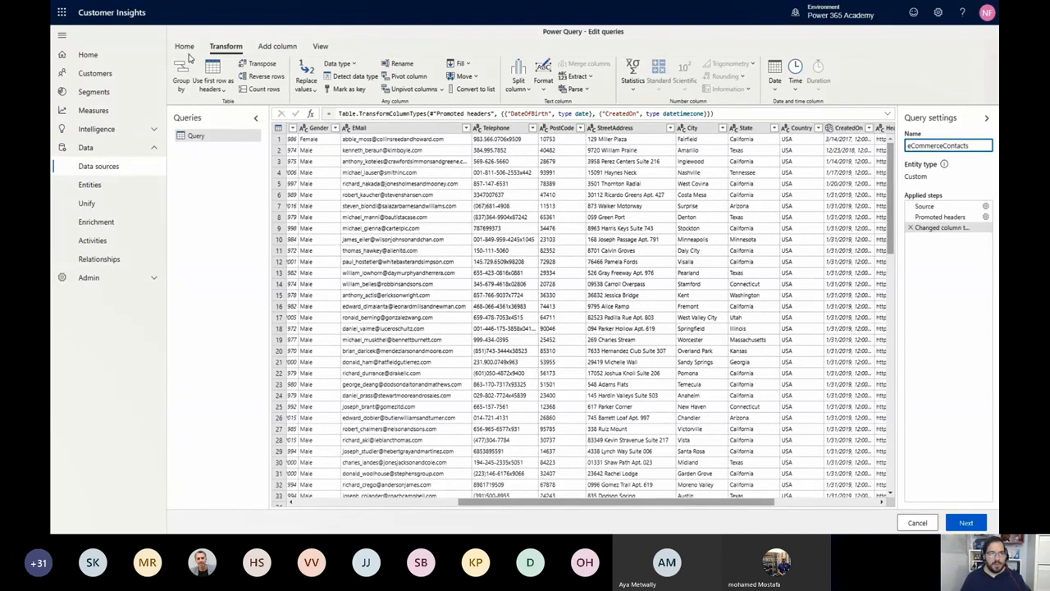
{"action": "left_click", "coordinate": [189, 54]}
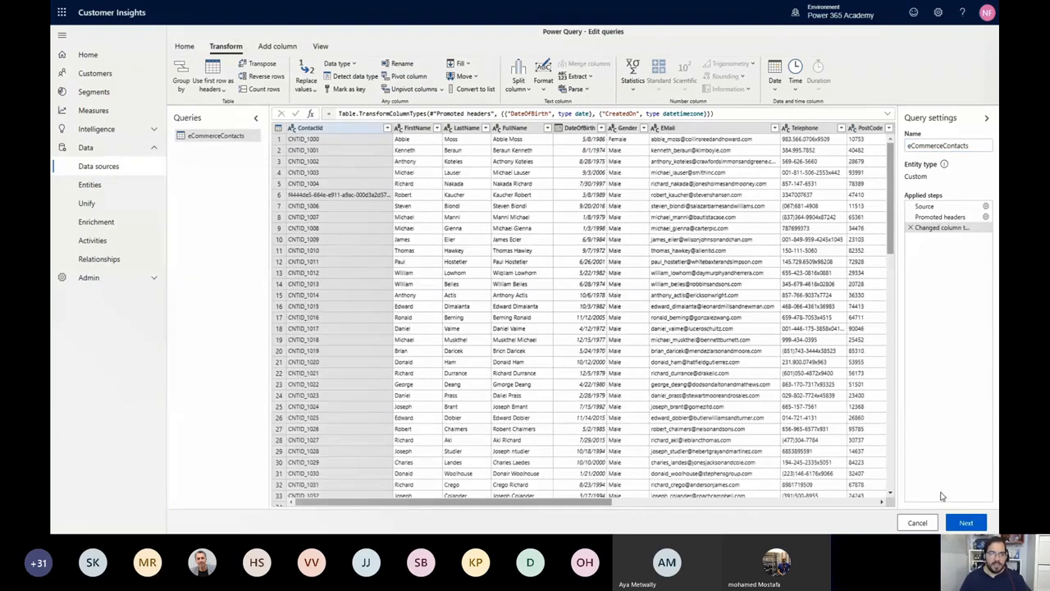
{"action": "left_click", "coordinate": [184, 46]}
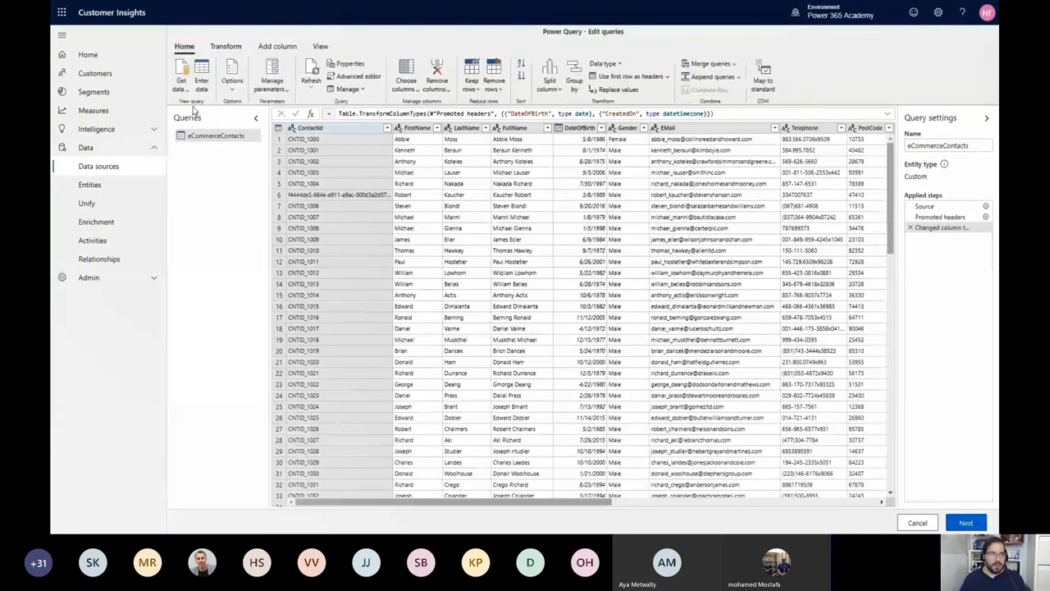
{"action": "left_click", "coordinate": [185, 91]}
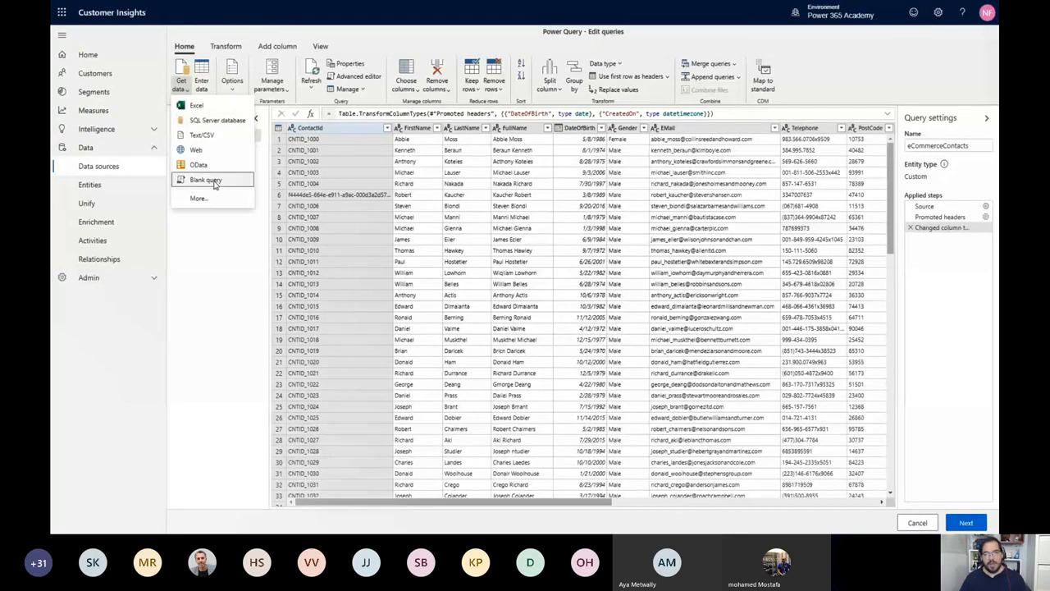
{"action": "left_click", "coordinate": [216, 291]}
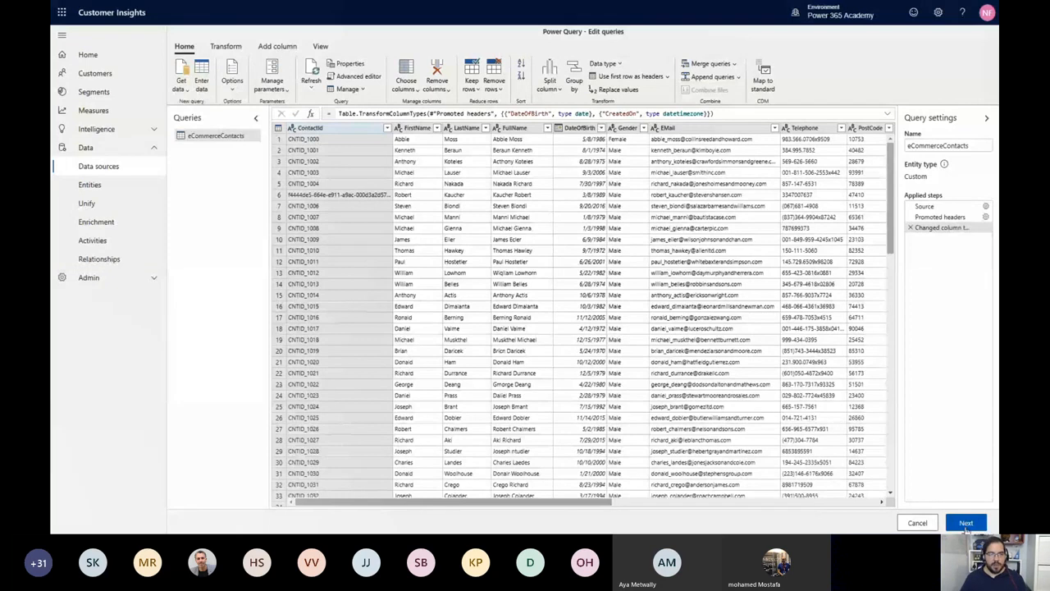
Save the eCommerce data source and reopen it for editing
{"action": "left_click", "coordinate": [966, 524]}
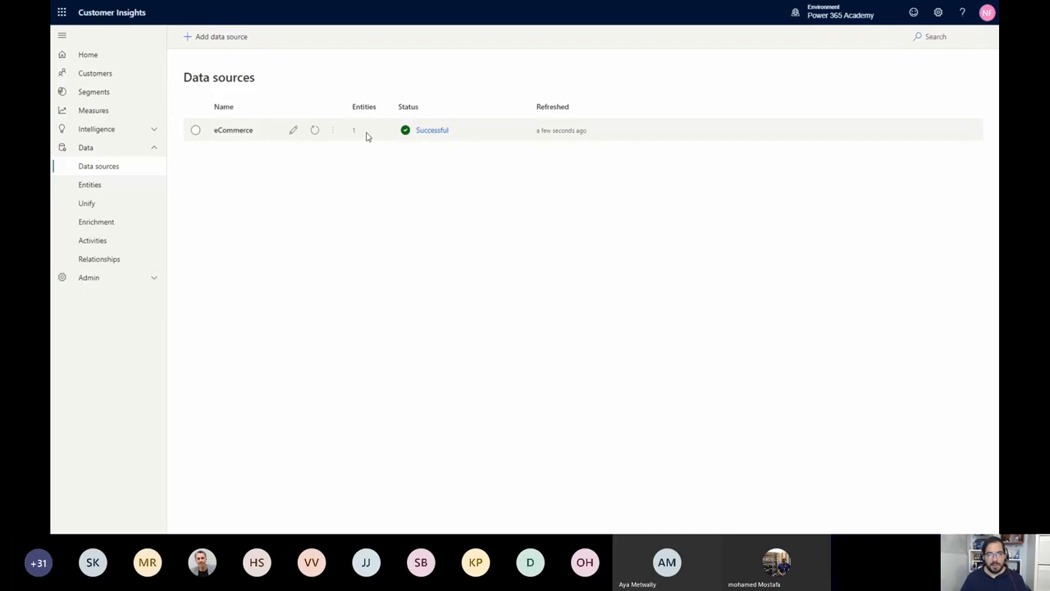
{"action": "left_click", "coordinate": [335, 132]}
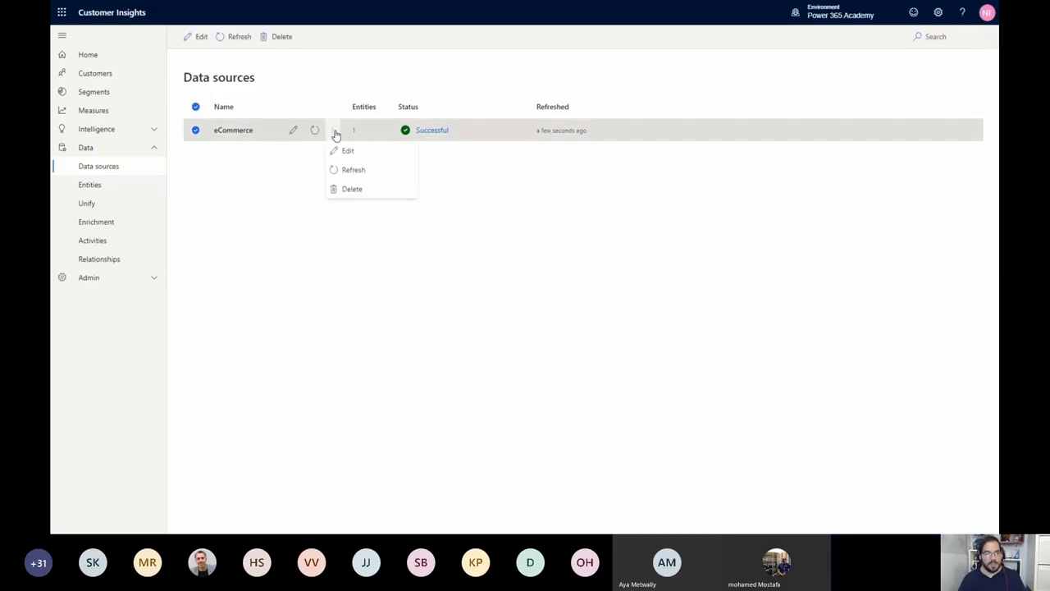
{"action": "left_click", "coordinate": [344, 150]}
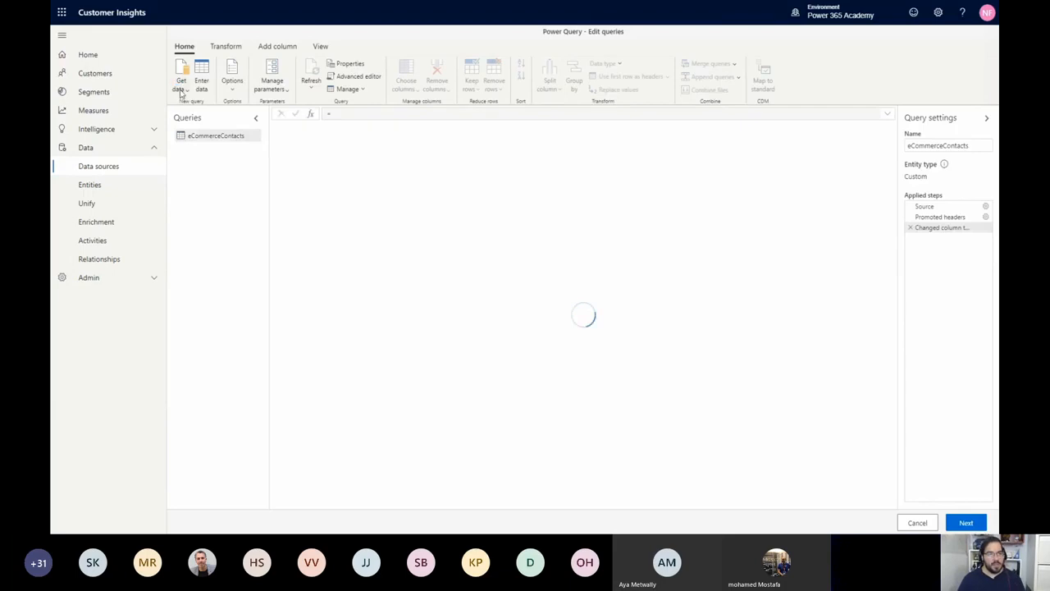
{"action": "left_click", "coordinate": [182, 88]}
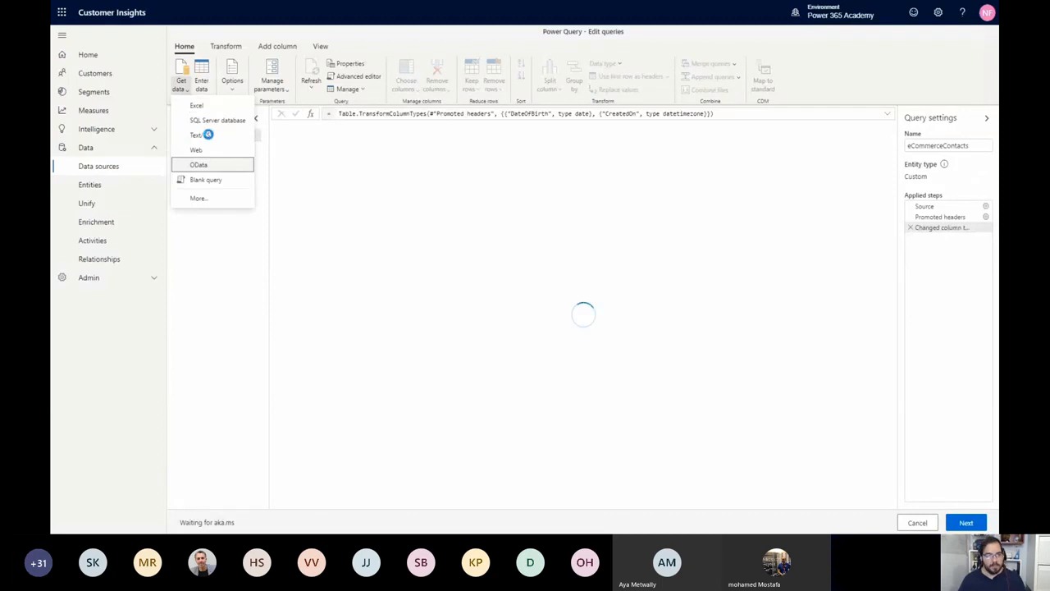
{"action": "left_click", "coordinate": [197, 134]}
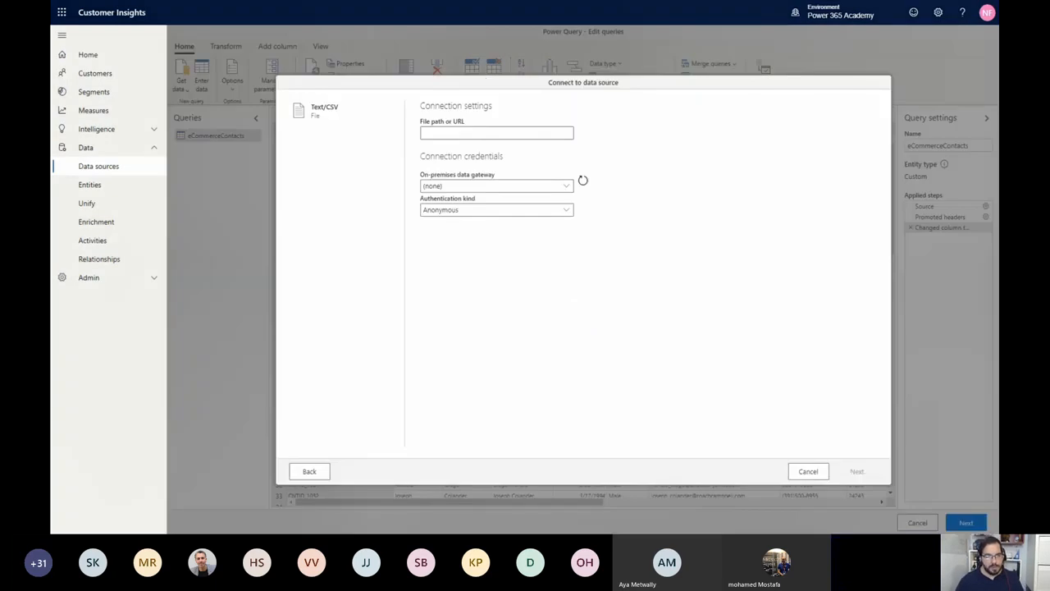
{"action": "left_click", "coordinate": [556, 133]}
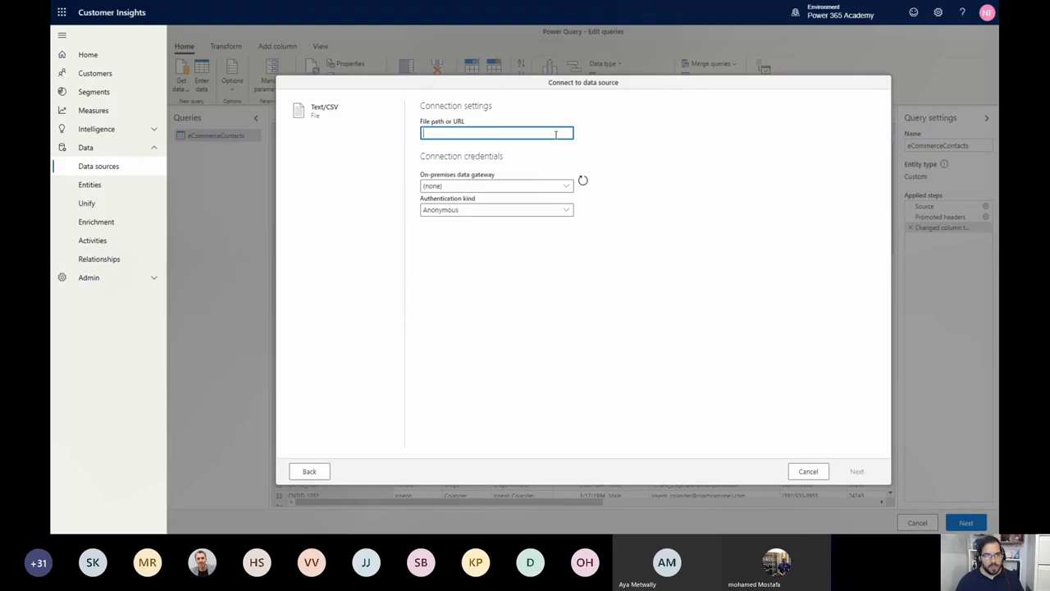
{"action": "type", "text": "https://aka.ms/ciadclassonline"}
{"action": "left_click", "coordinate": [857, 471]}
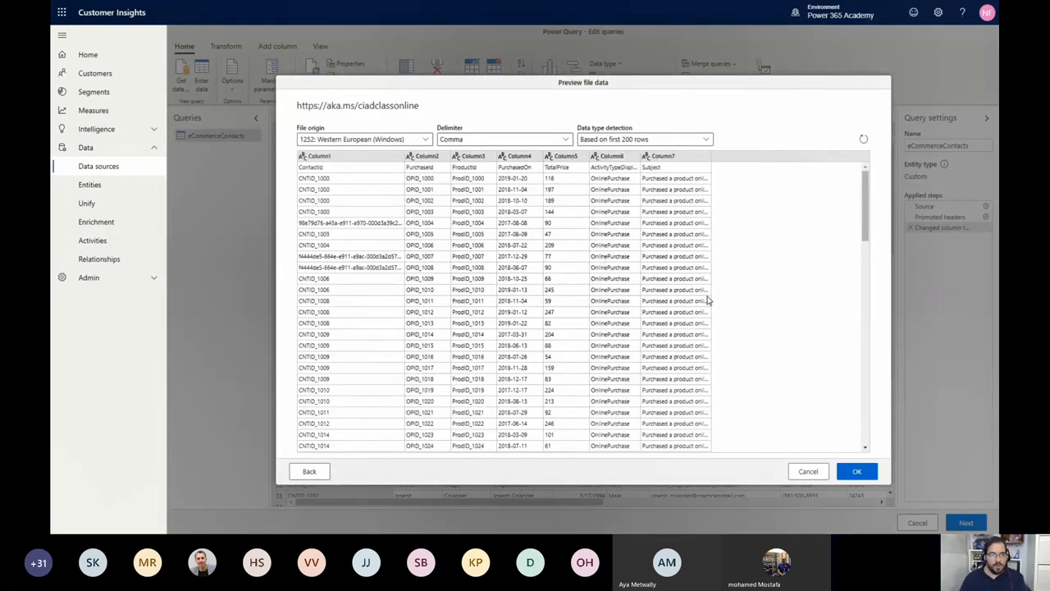
{"action": "left_click", "coordinate": [870, 474]}
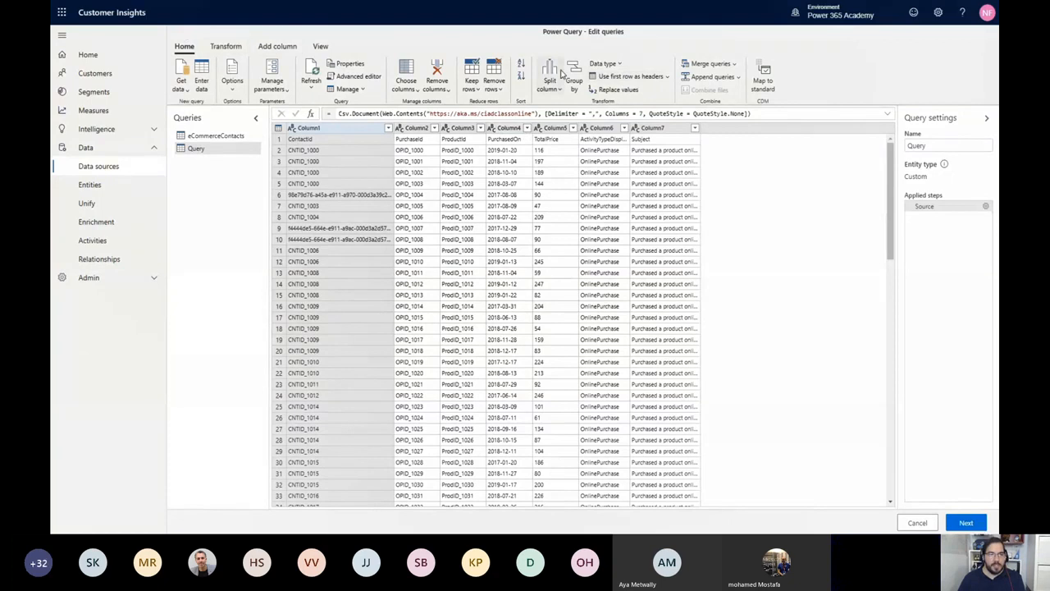
{"action": "left_click", "coordinate": [622, 77]}
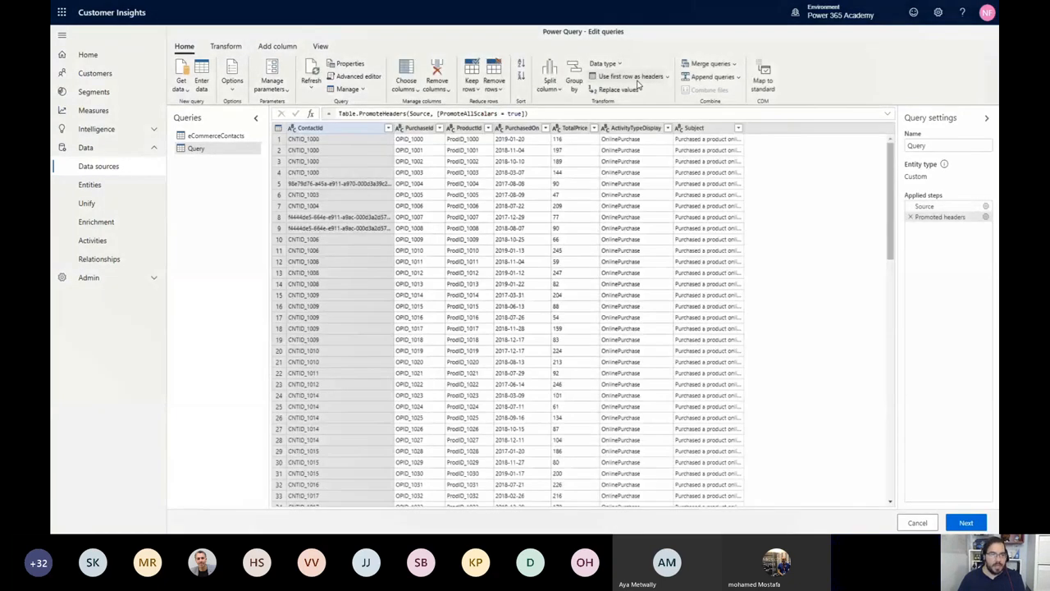
Change the data type of the PurchasedOn column to Date/Time/Zone and of the TotalPrice column to Currency
{"action": "left_click", "coordinate": [545, 128]}
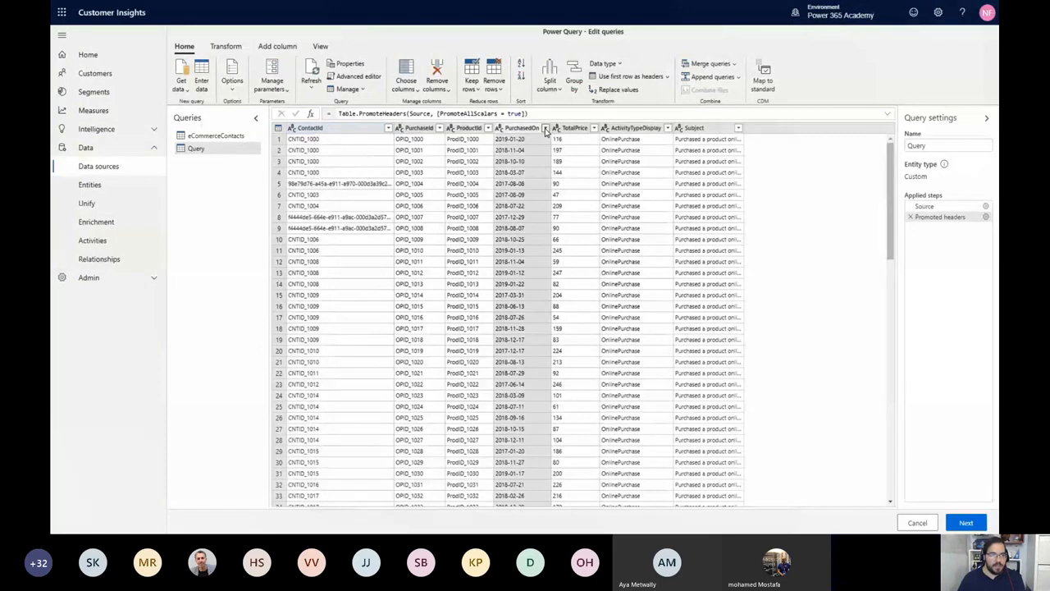
{"action": "left_click", "coordinate": [499, 130]}
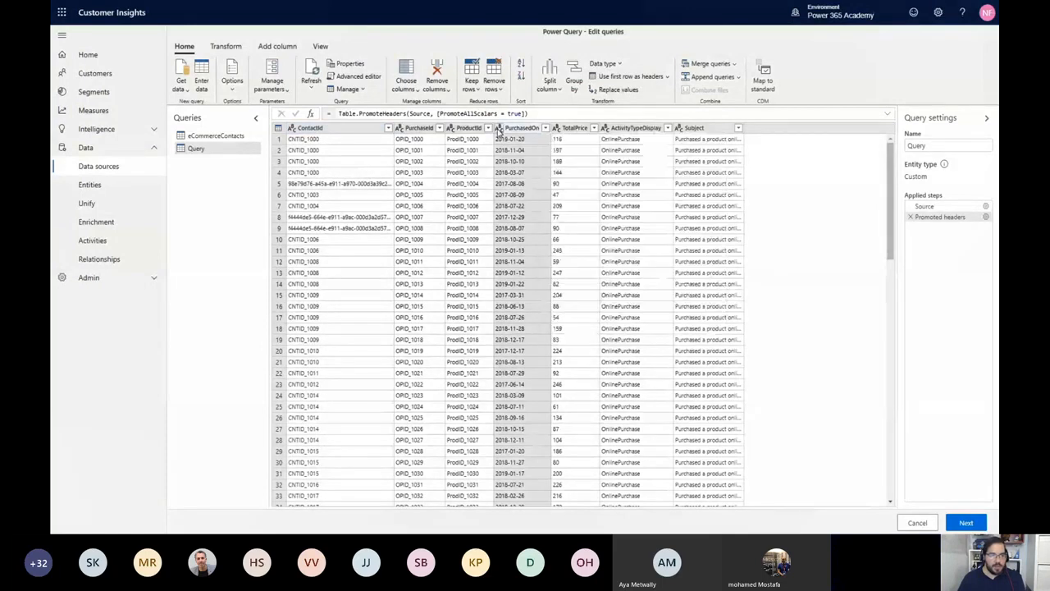
{"action": "left_click", "coordinate": [499, 130]}
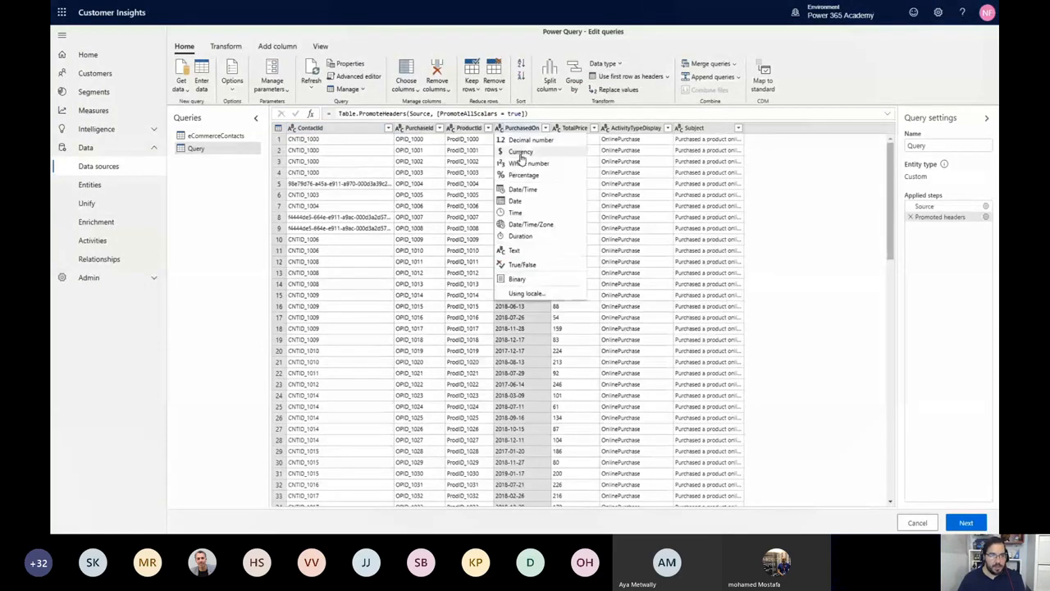
{"action": "left_click", "coordinate": [542, 229]}
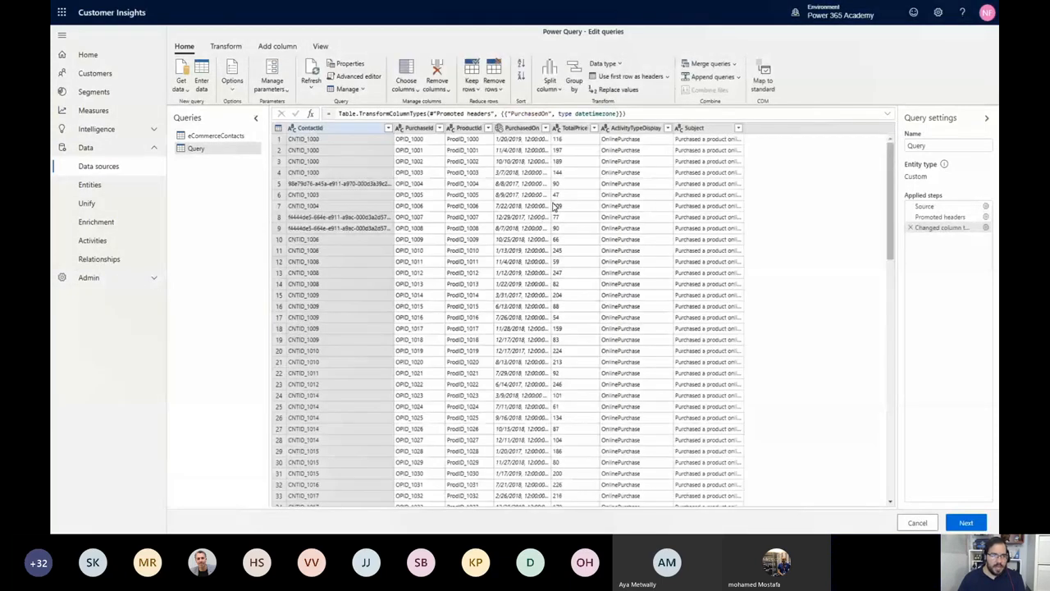
{"action": "left_click", "coordinate": [558, 128]}
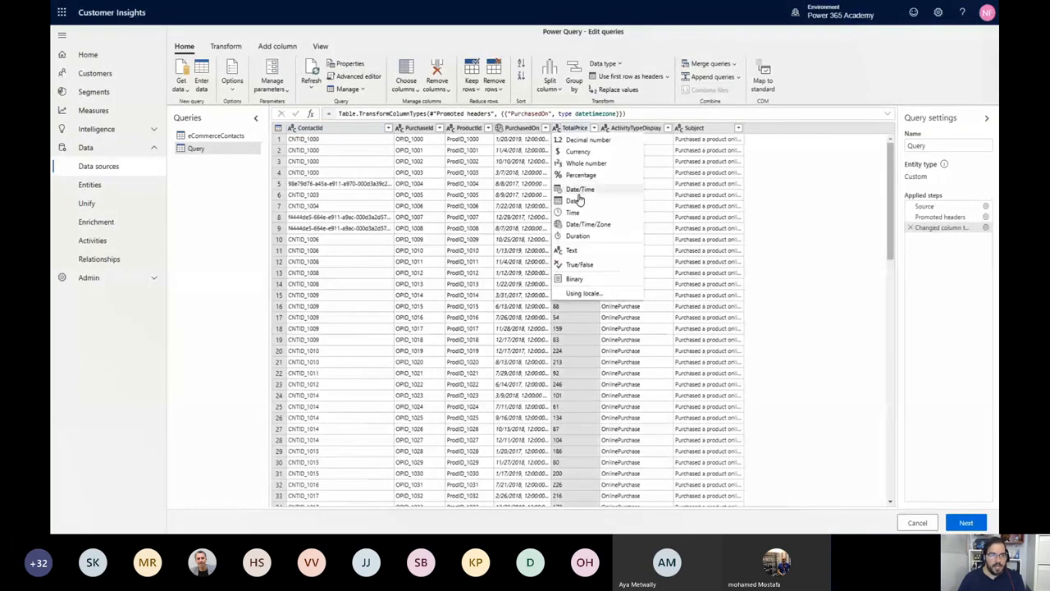
{"action": "left_click", "coordinate": [587, 154]}
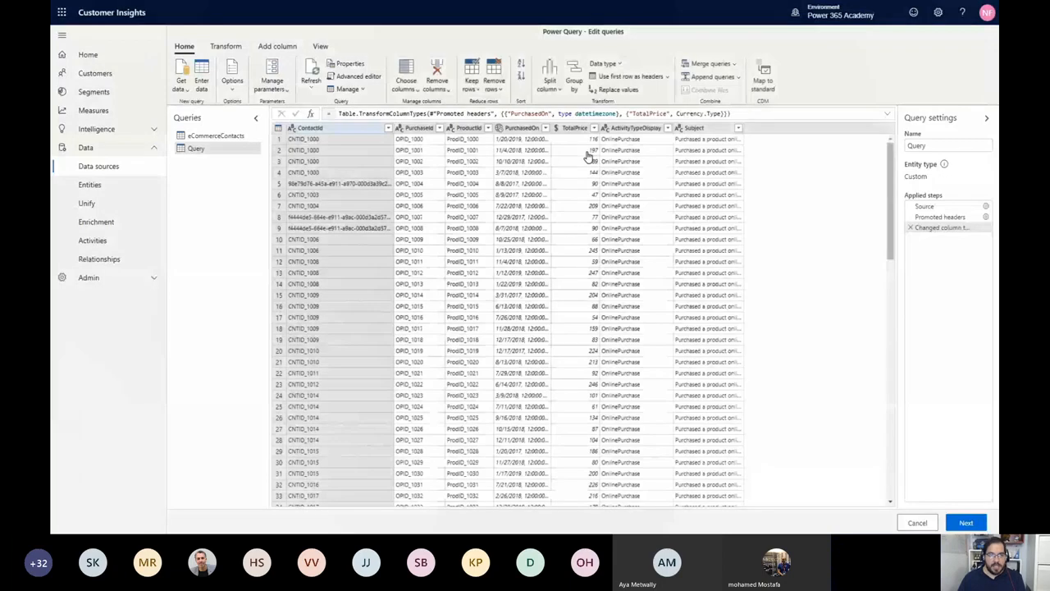
Rename the purchases query as eCommercePurchases and save the edited data source
{"action": "double_click", "coordinate": [940, 145]}
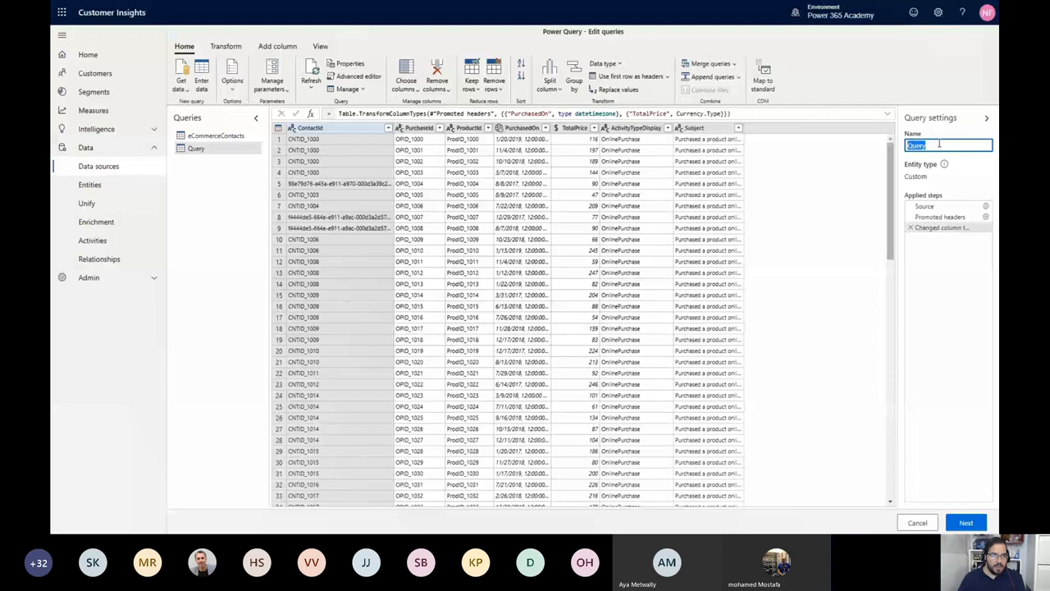
{"action": "type", "text": "eCommerce"}
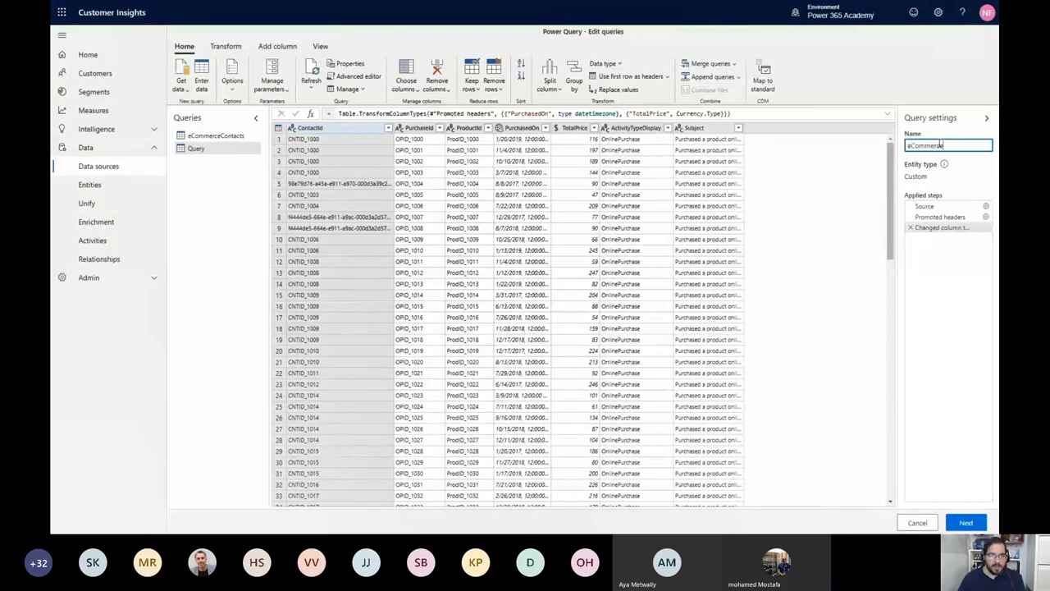
{"action": "type", "text": "Purchases"}
{"action": "left_click", "coordinate": [967, 524]}
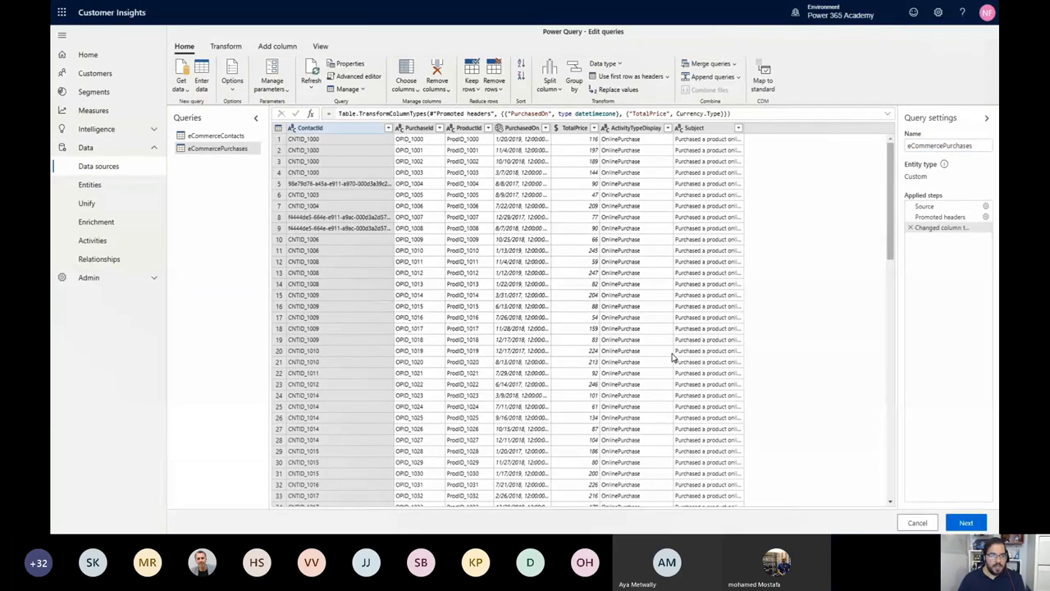
{"action": "left_click", "coordinate": [966, 524]}
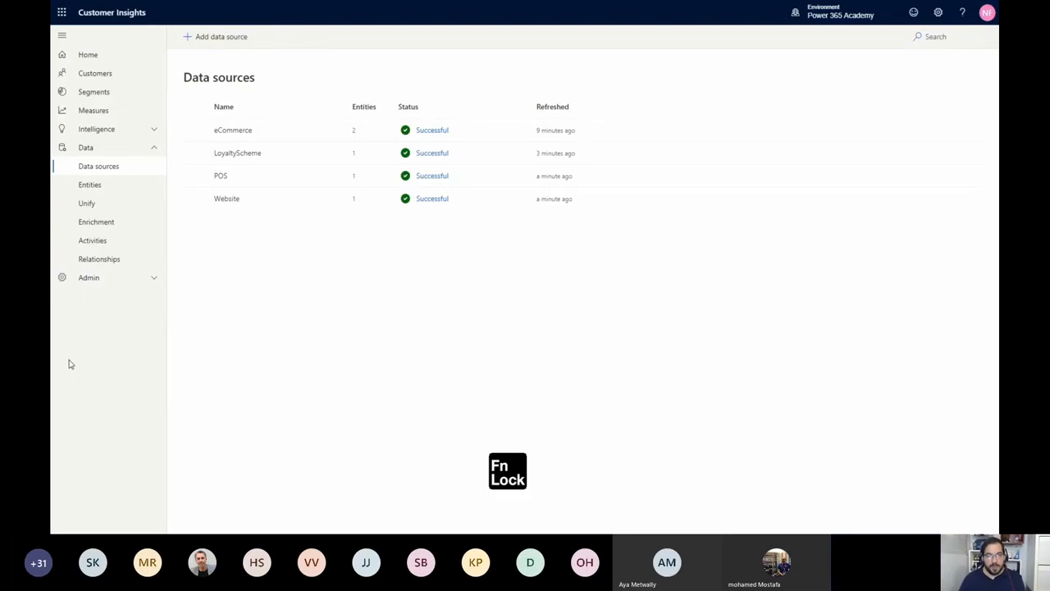
{"action": "key", "text": "Right"}
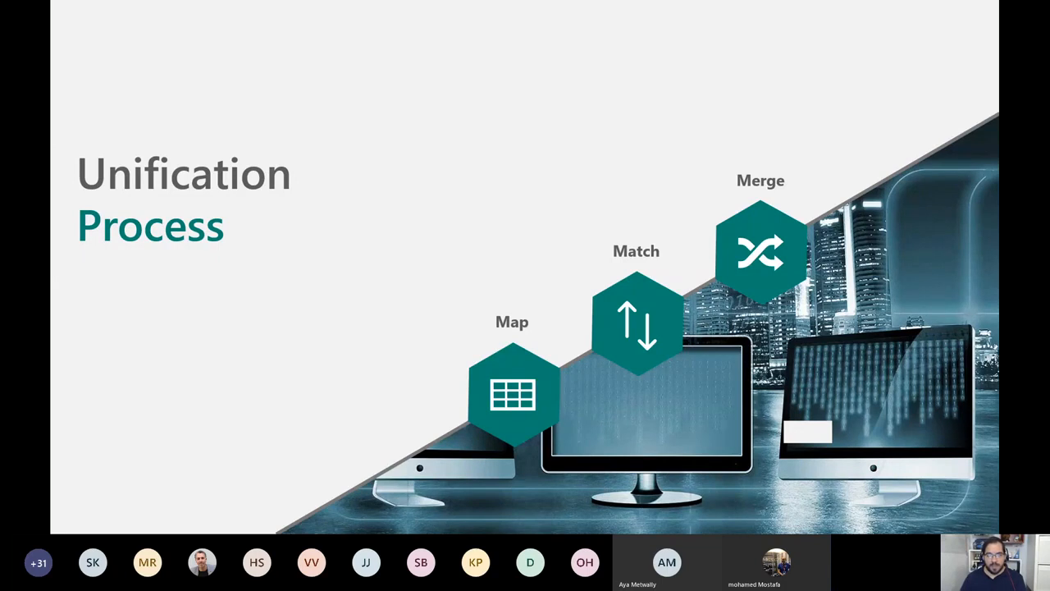
{"action": "key", "text": "Right"}
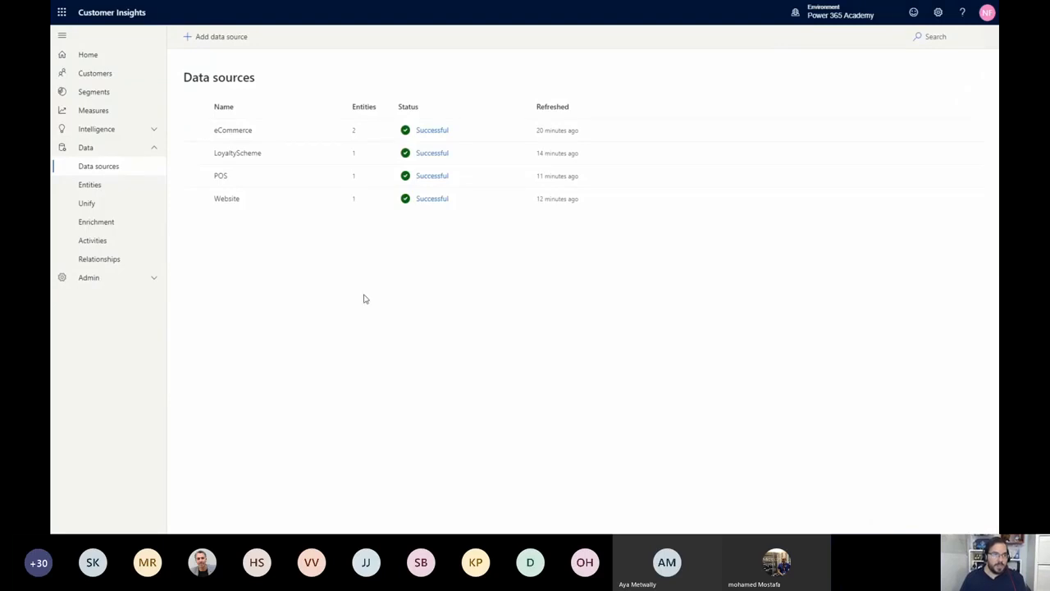
Start the Unify mapping with the eCommerceContacts and loyCustomers entities selected
{"action": "left_click", "coordinate": [120, 194]}
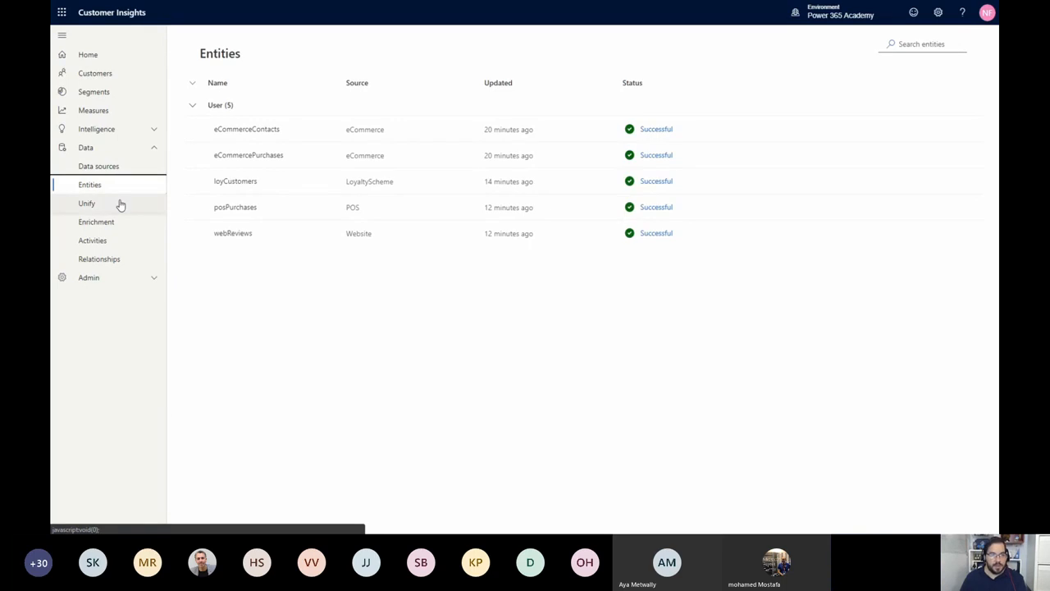
{"action": "left_click", "coordinate": [119, 205]}
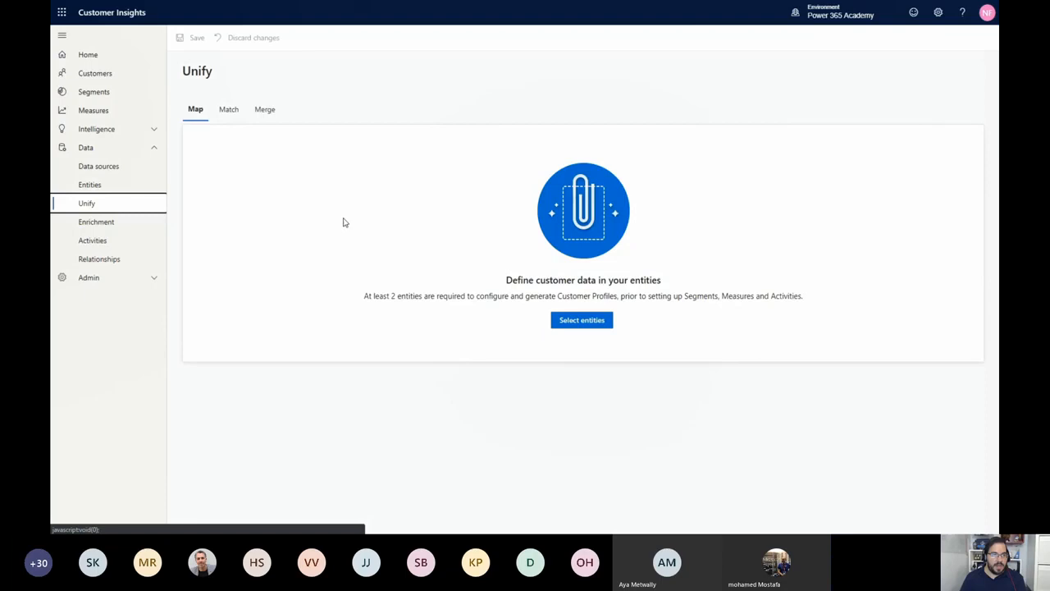
{"action": "left_click", "coordinate": [576, 324]}
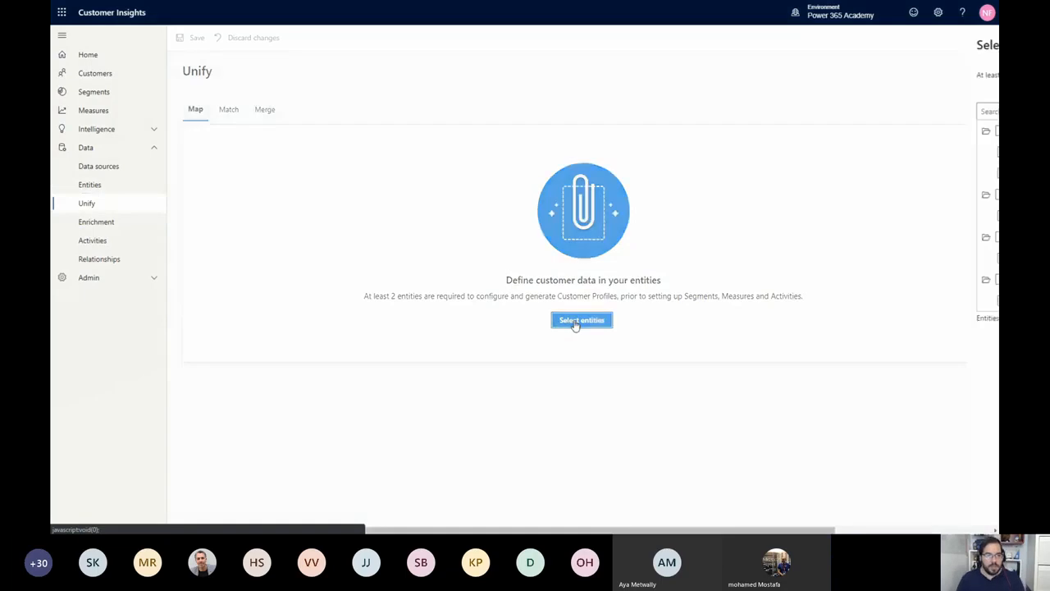
{"action": "left_click", "coordinate": [806, 156]}
{"action": "left_click", "coordinate": [806, 215]}
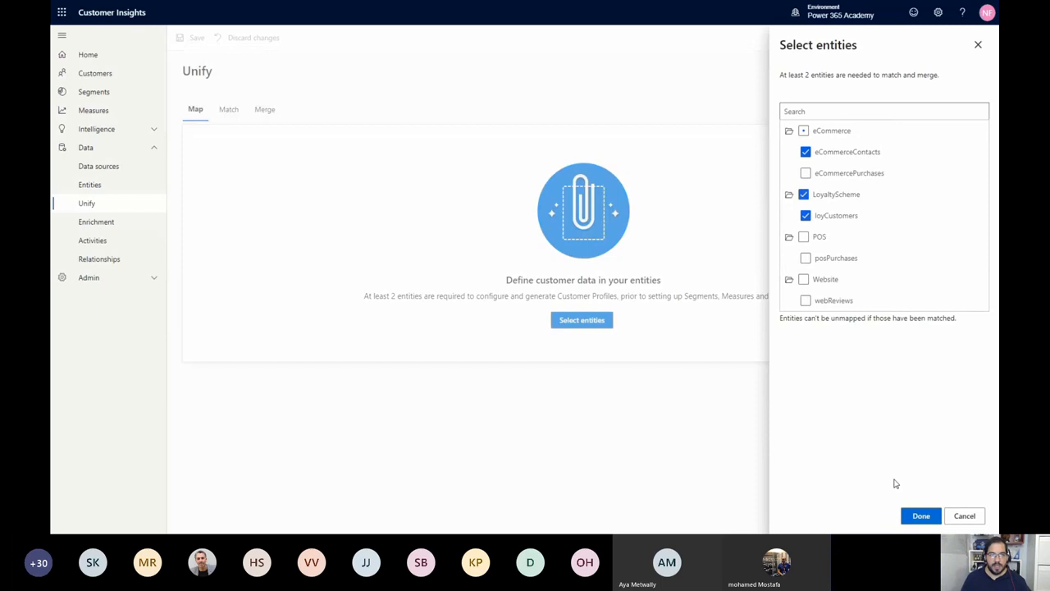
{"action": "left_click", "coordinate": [926, 517]}
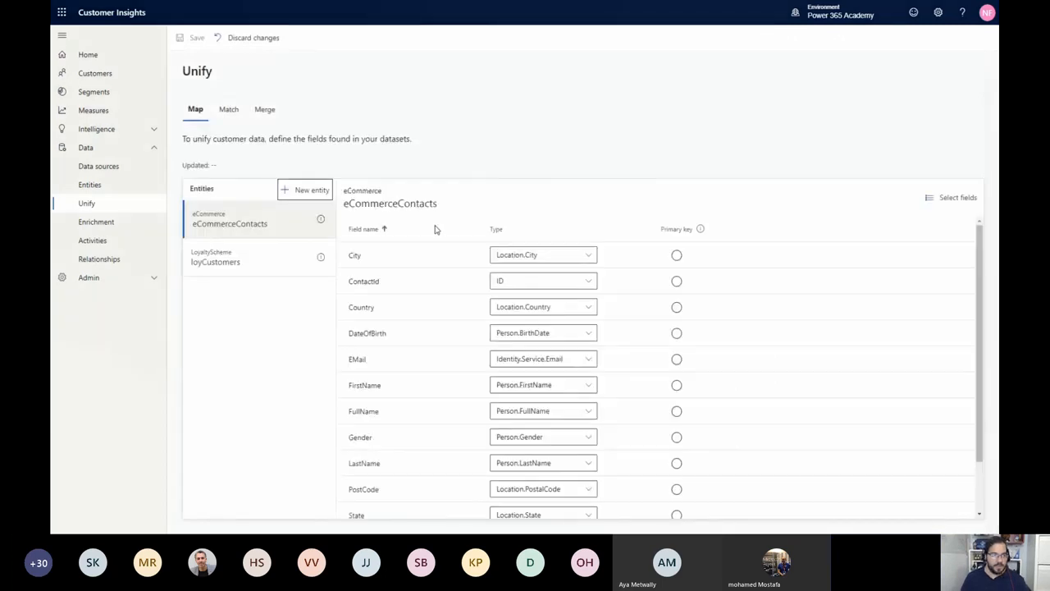
Set ContactId as the primary key of eCommerceContacts and LoyaltyId as that of loyCustomers, and save the mapping
{"action": "left_click", "coordinate": [676, 281]}
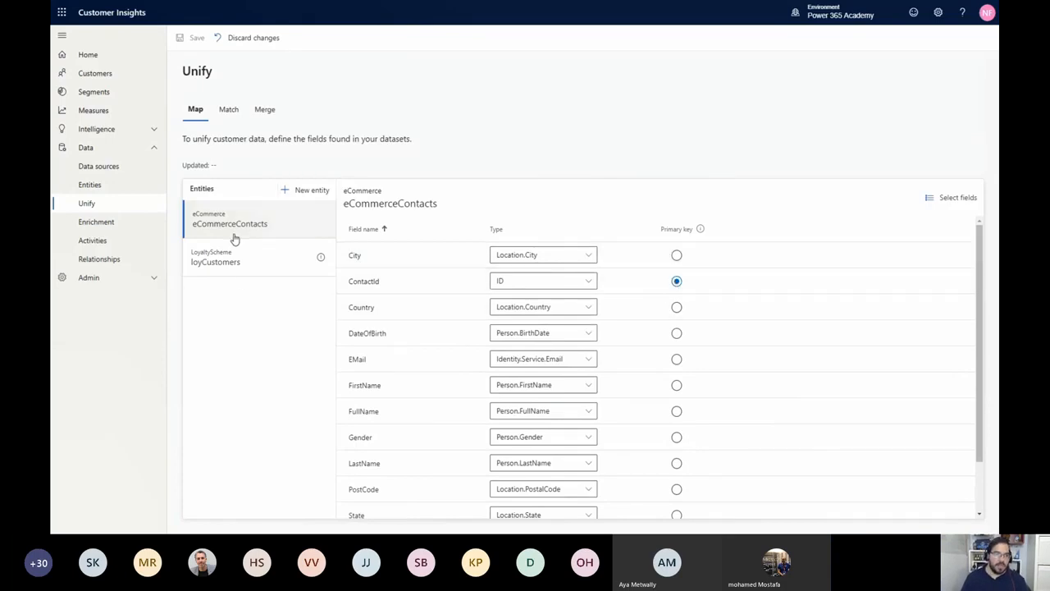
{"action": "left_click", "coordinate": [243, 261]}
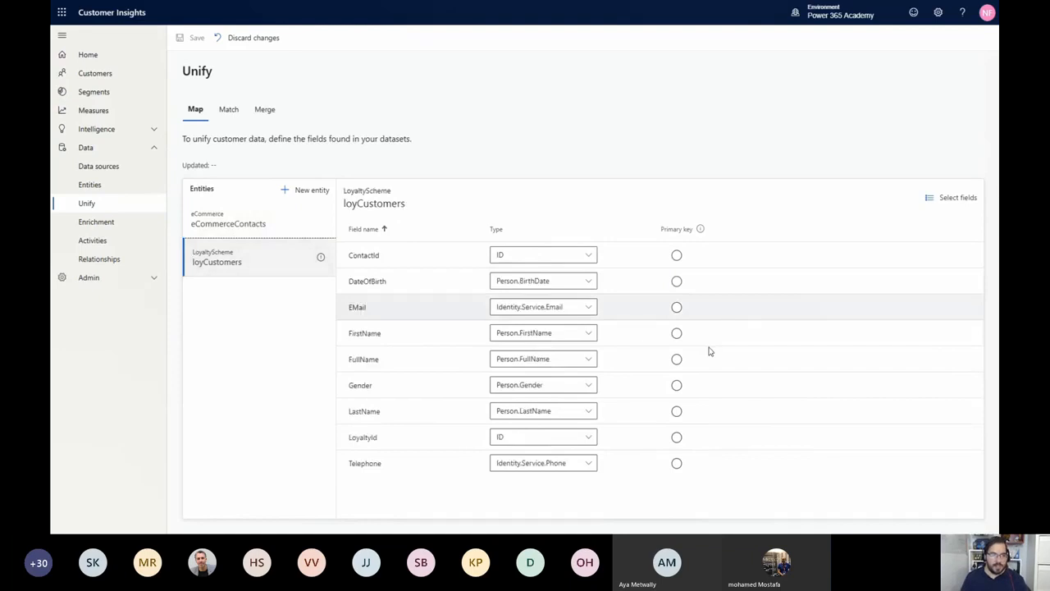
{"action": "left_click", "coordinate": [677, 437]}
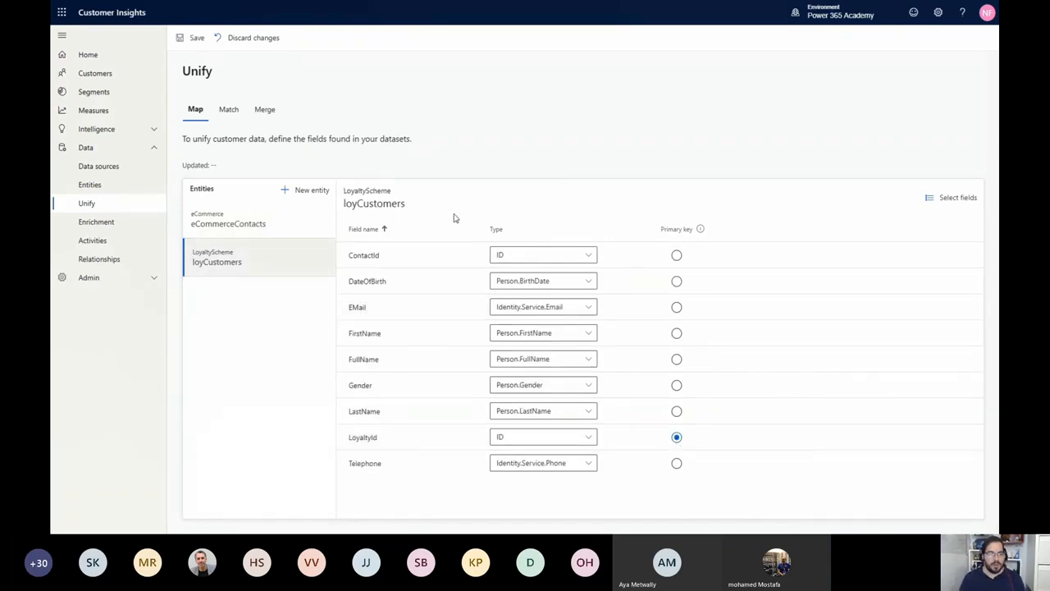
{"action": "left_click", "coordinate": [195, 40]}
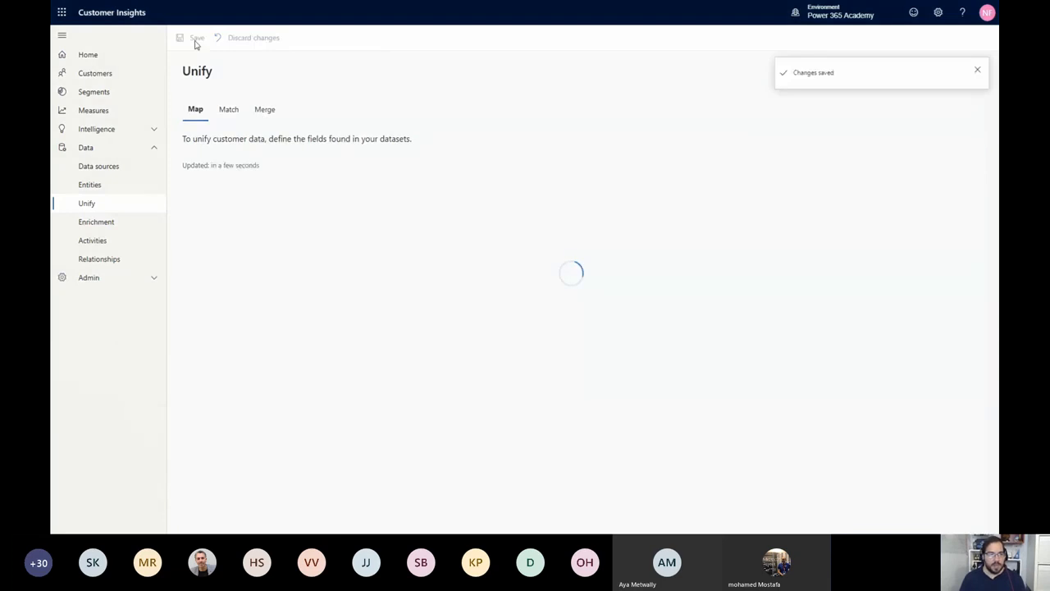
Set the match order with eCommerceContacts as primary and loyCustomers second, including all records for both entities
{"action": "left_click", "coordinate": [222, 114]}
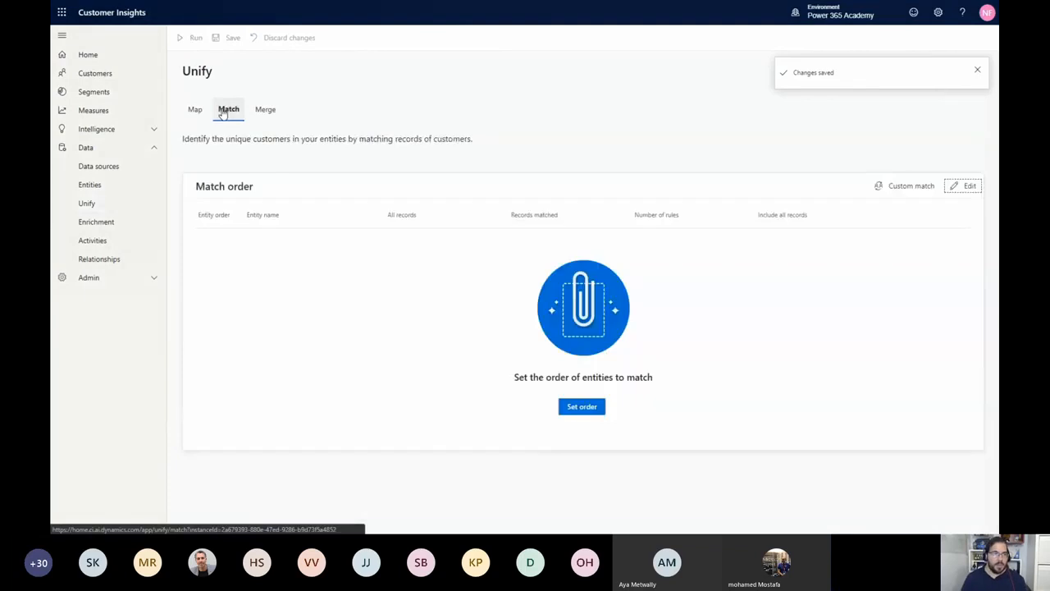
{"action": "left_click", "coordinate": [570, 407]}
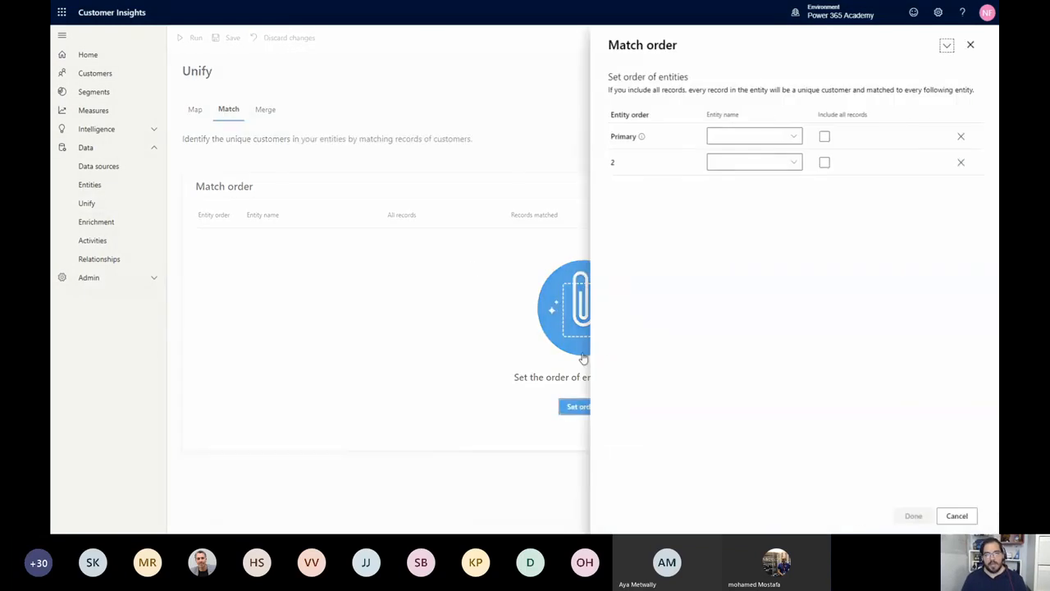
{"action": "left_click", "coordinate": [771, 136]}
{"action": "left_click", "coordinate": [776, 158]}
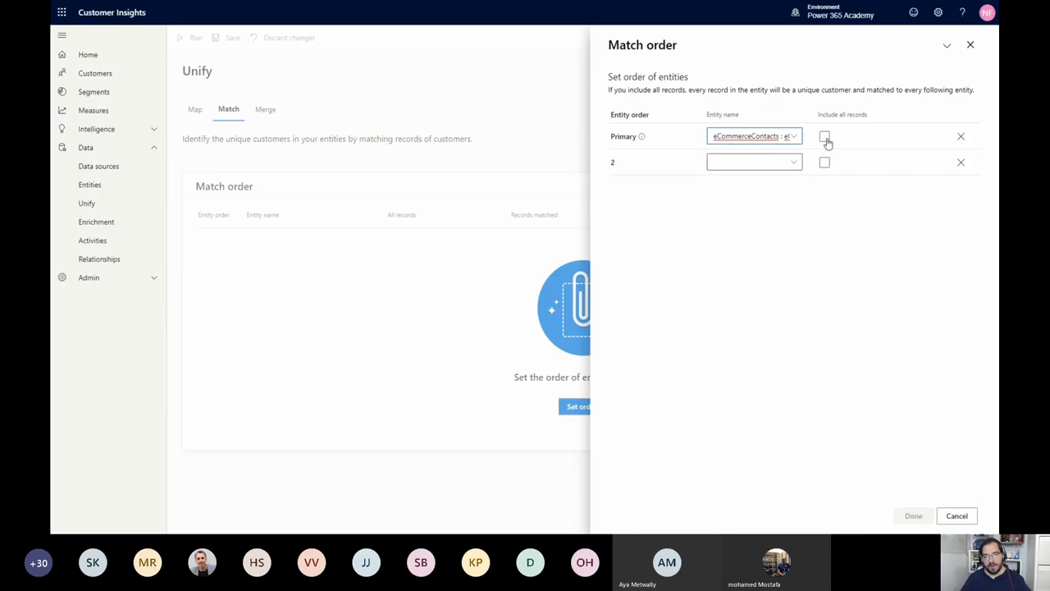
{"action": "left_click", "coordinate": [825, 137]}
{"action": "left_click", "coordinate": [786, 162]}
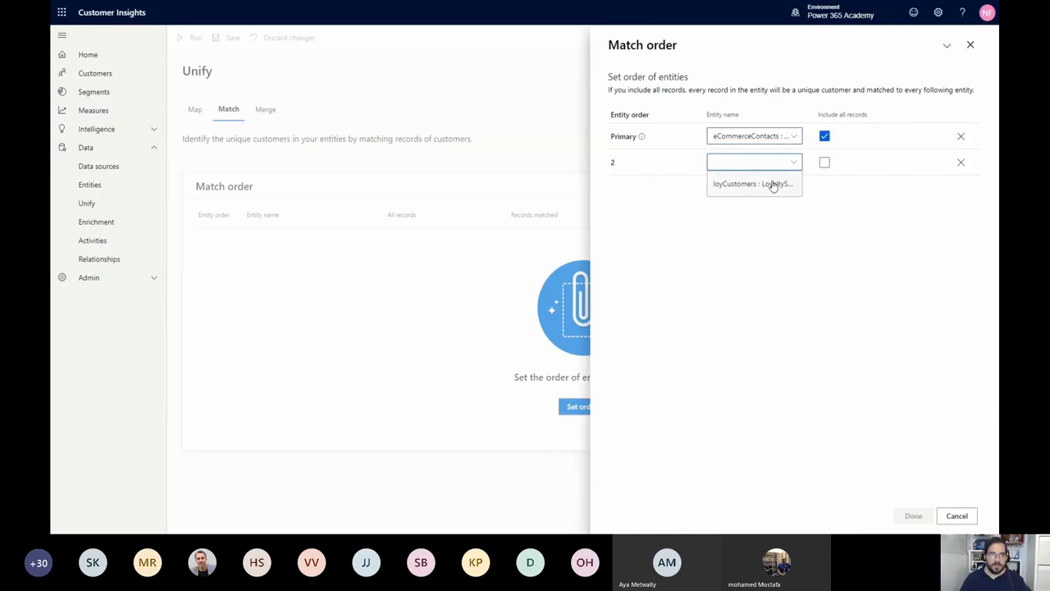
{"action": "left_click", "coordinate": [771, 182]}
{"action": "left_click", "coordinate": [825, 162]}
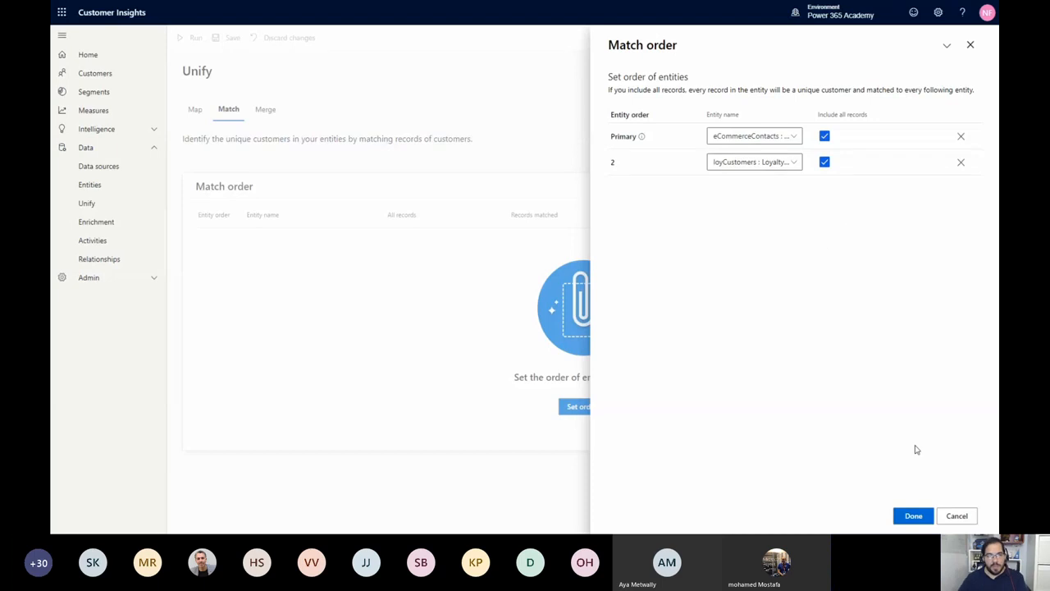
{"action": "left_click", "coordinate": [913, 516]}
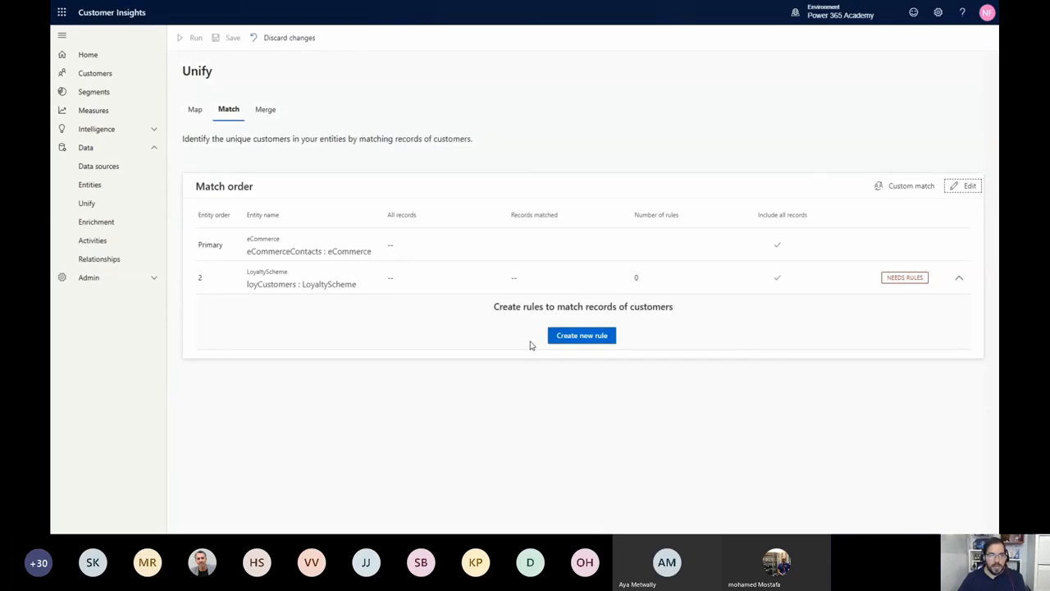
Create a new match rule for loyCustomers named "Fullname, email"
{"action": "left_click", "coordinate": [590, 338]}
{"action": "left_click", "coordinate": [867, 110]}
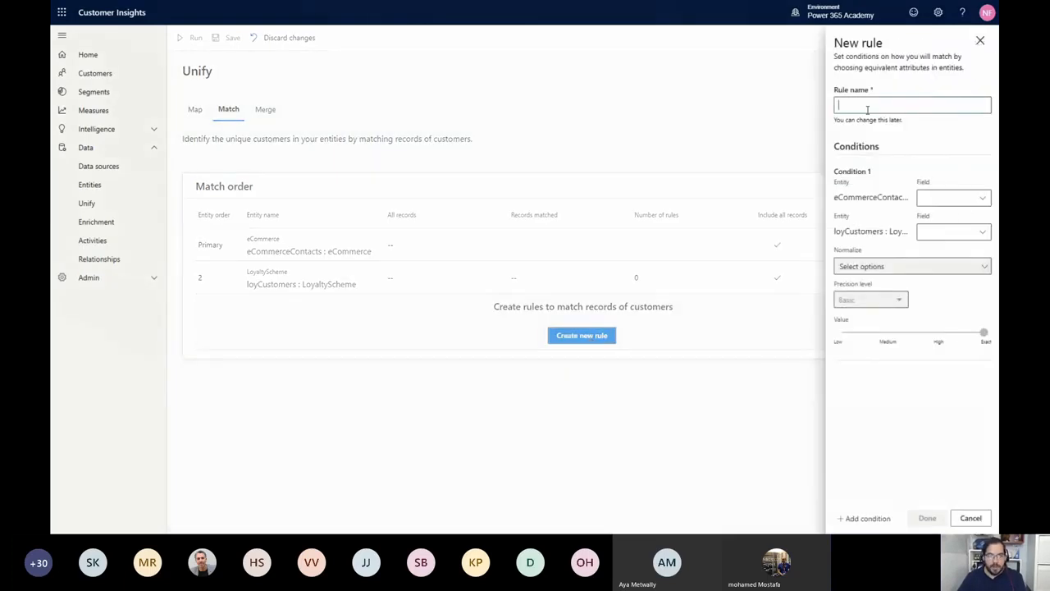
{"action": "type", "text": "Fu"}
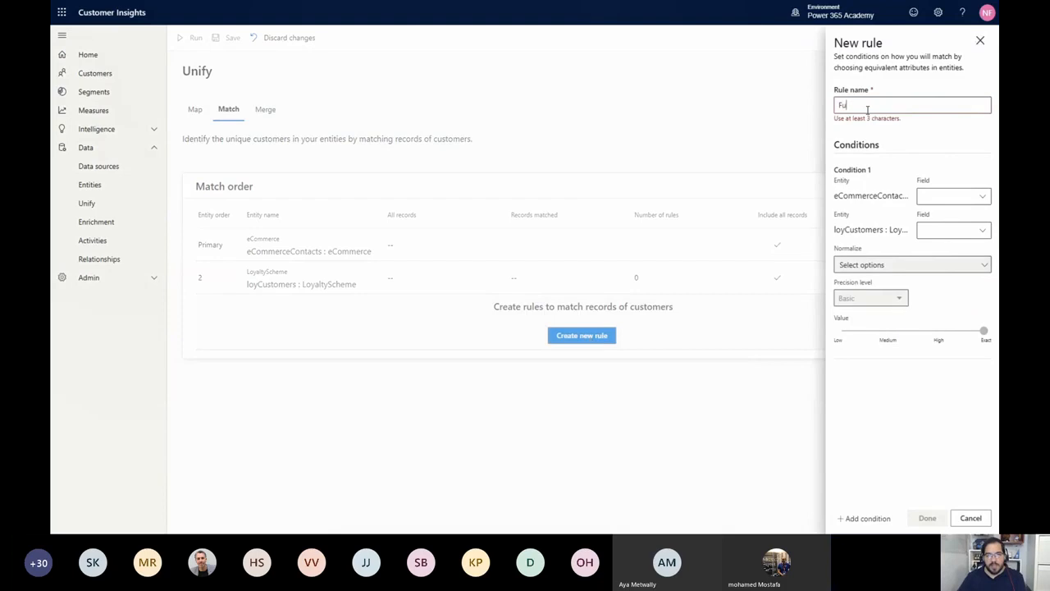
{"action": "type", "text": "llname-ema"}
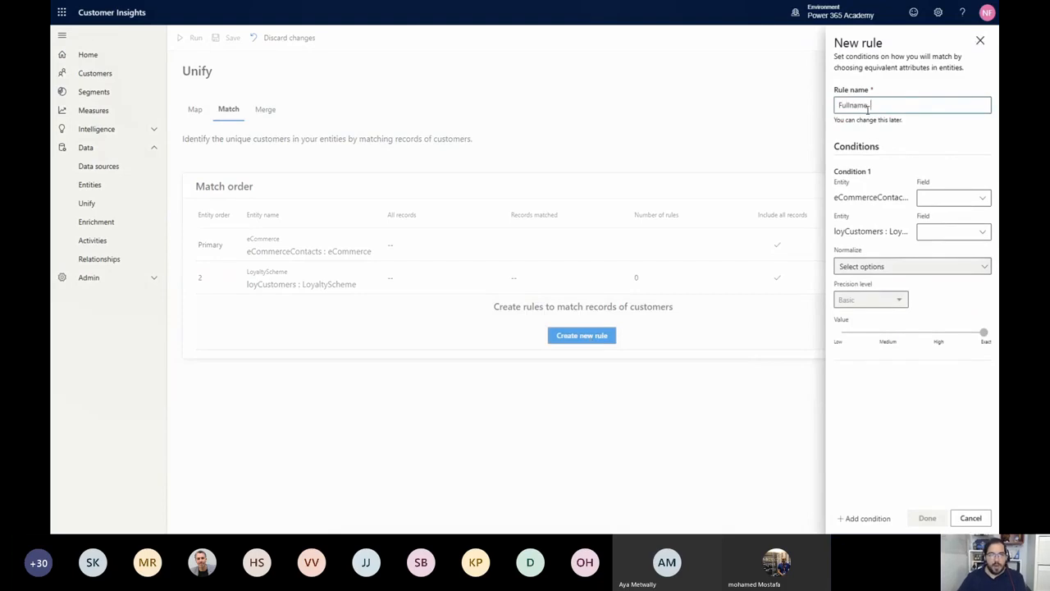
{"action": "type", "text": "il"}
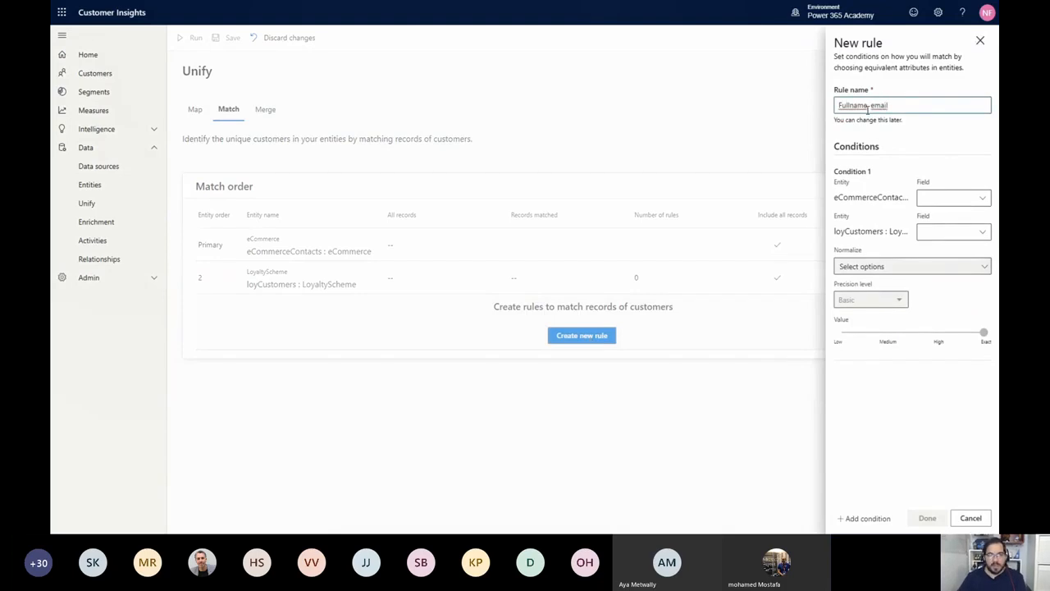
Set condition 1 of the rule to match the FullName field of eCommerceContacts with FullName of loyCustomers
{"action": "left_click", "coordinate": [981, 202]}
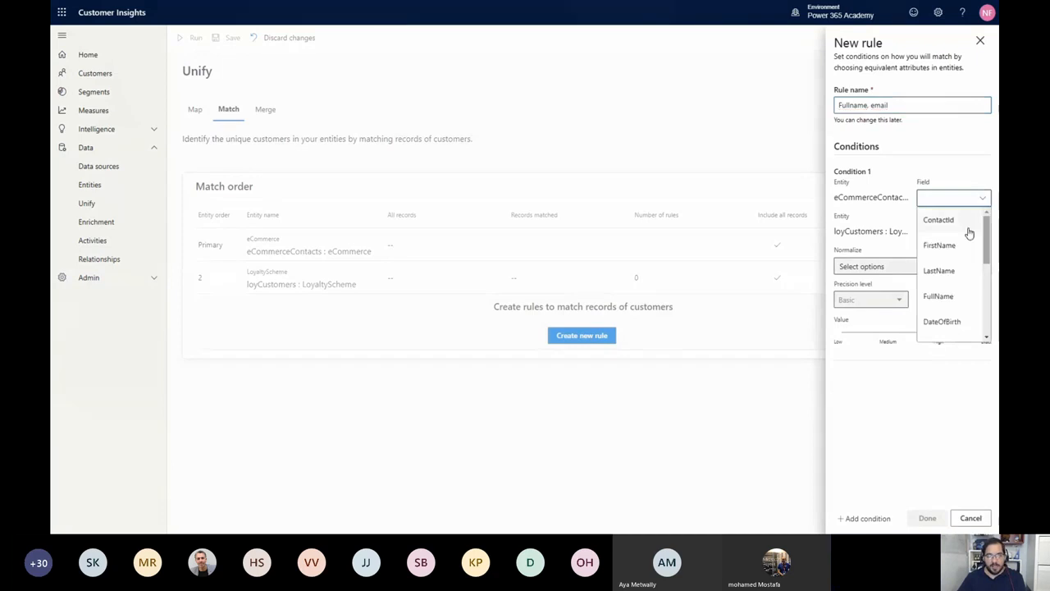
{"action": "left_click", "coordinate": [965, 297]}
{"action": "left_click", "coordinate": [957, 236]}
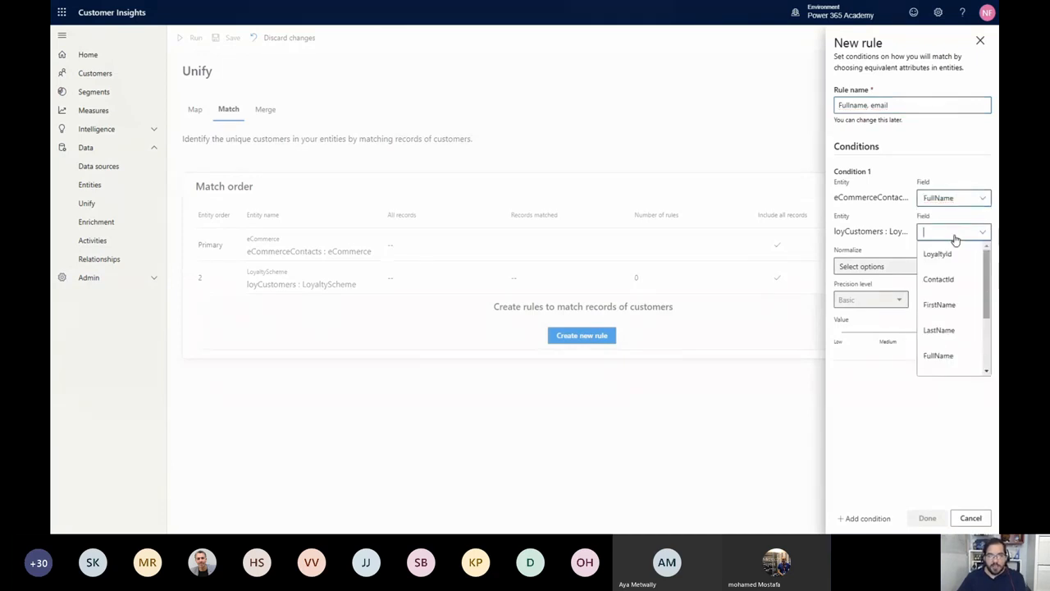
{"action": "left_click", "coordinate": [940, 355]}
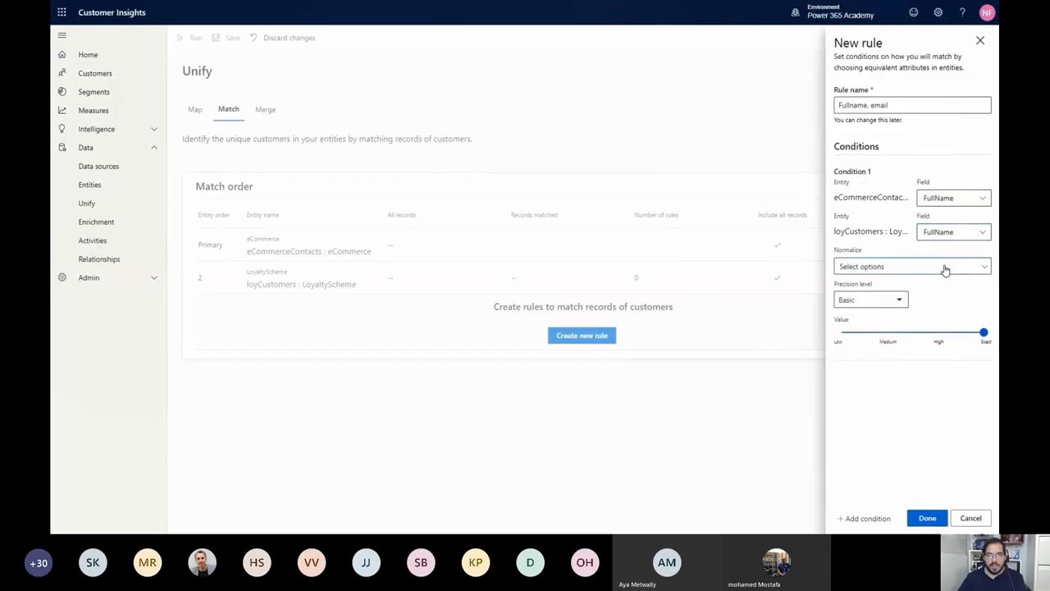
Normalize condition 1 by Type (Phone, Name, Address, Organization) and set its basic precision value to High
{"action": "left_click", "coordinate": [945, 267]}
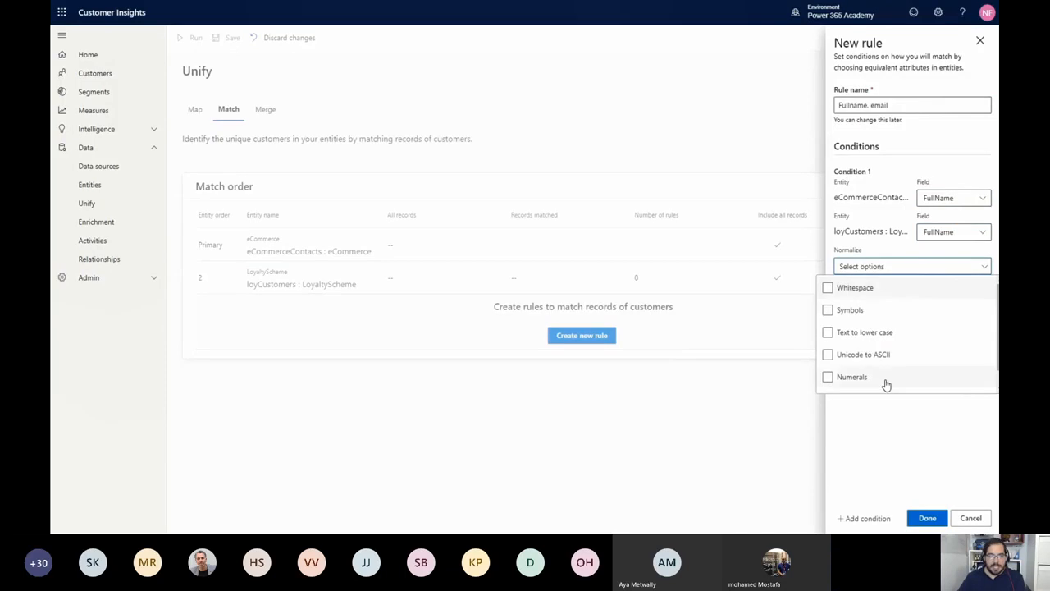
{"action": "scroll", "coordinate": [914, 302], "scroll_direction": "down", "scroll_amount": 1}
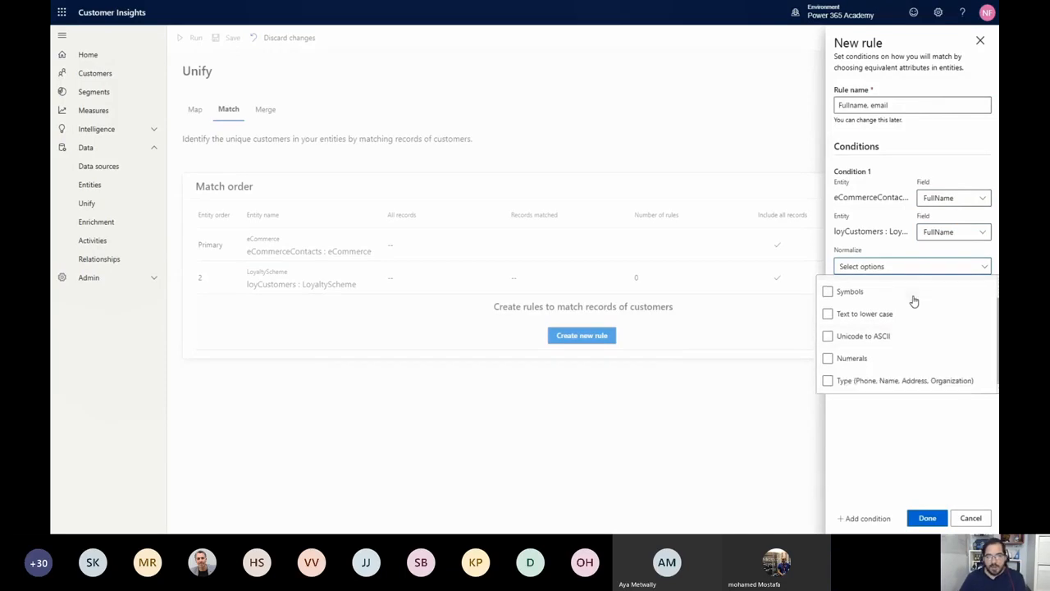
{"action": "left_click", "coordinate": [897, 384]}
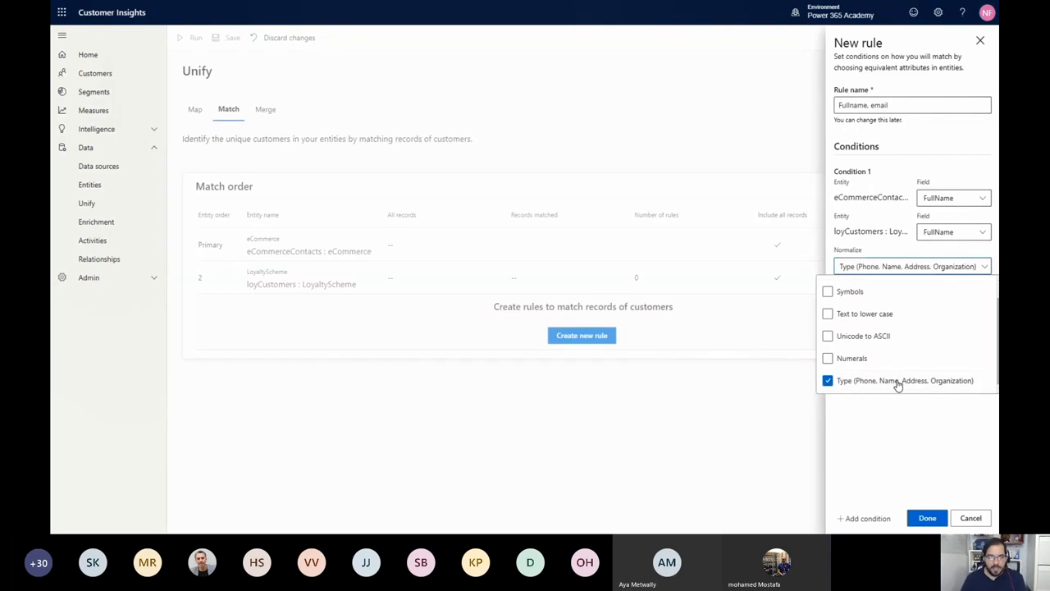
{"action": "left_click", "coordinate": [881, 438]}
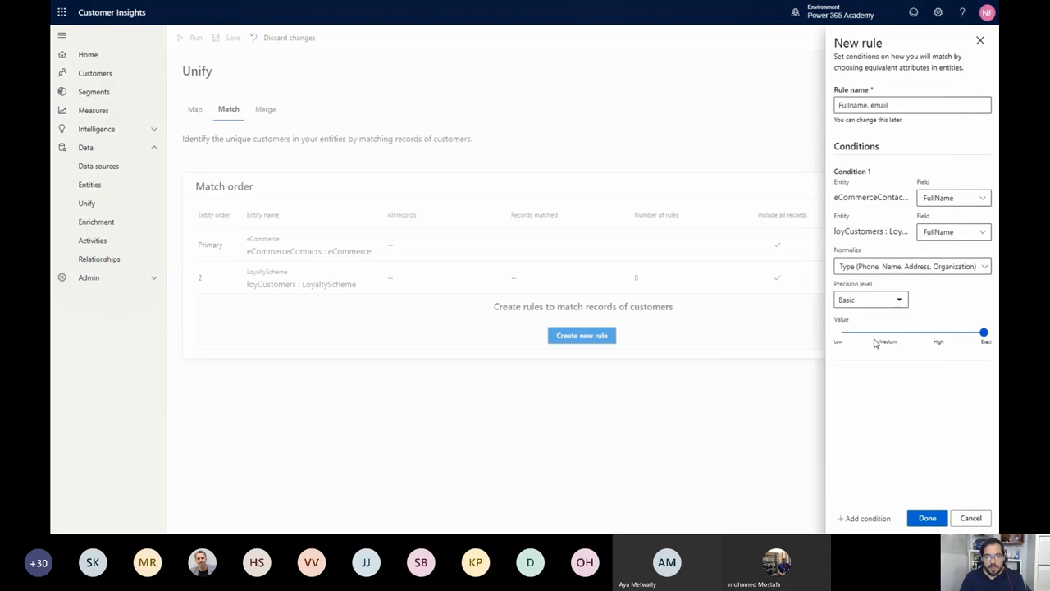
{"action": "left_click", "coordinate": [938, 334]}
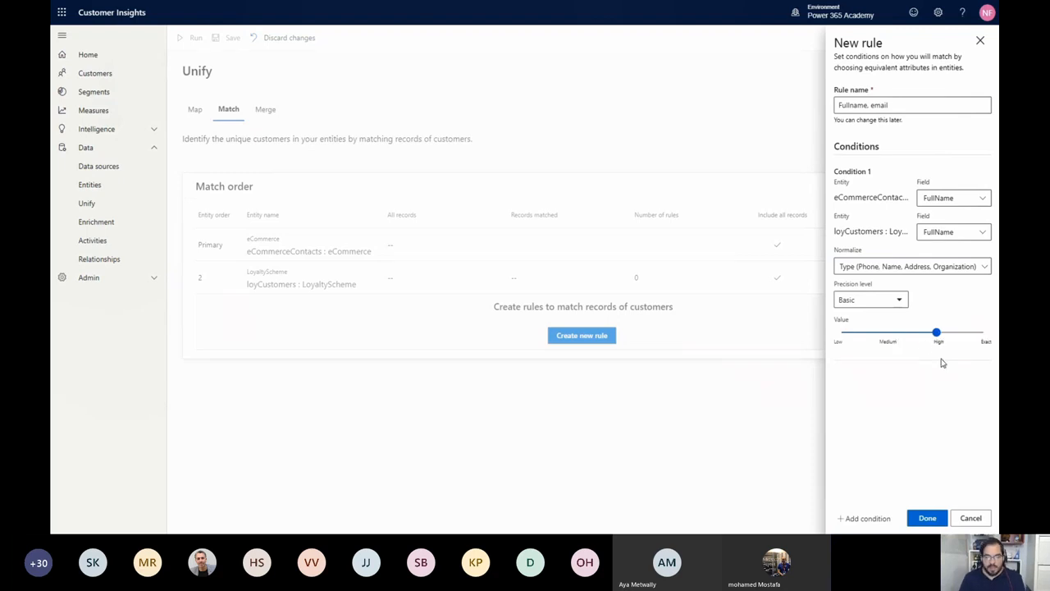
Try a custom precision value of 50 for condition 1, and return its precision level to Basic
{"action": "left_click", "coordinate": [896, 300]}
{"action": "left_click", "coordinate": [881, 345]}
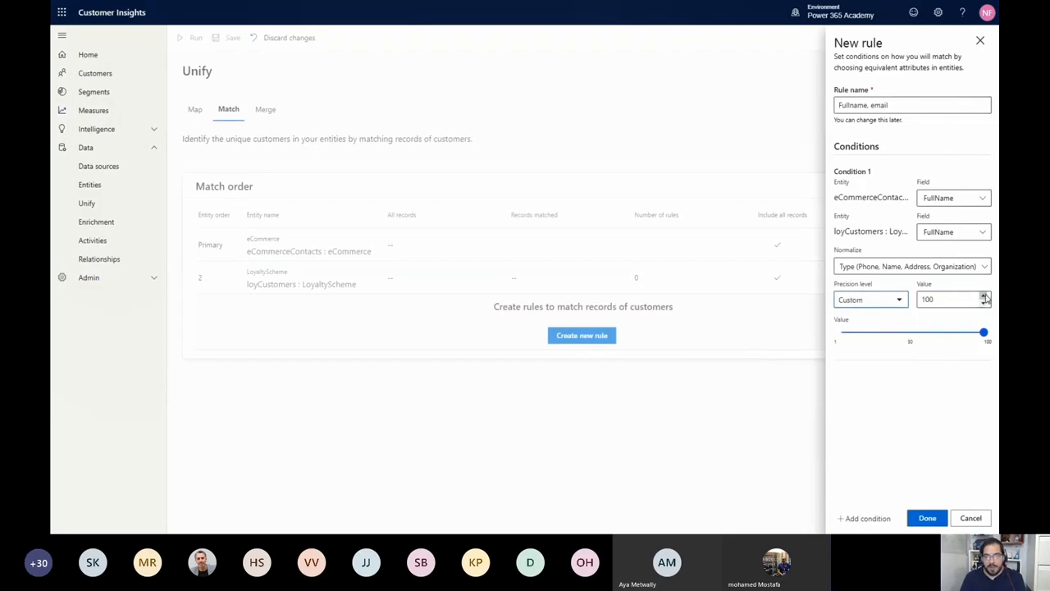
{"action": "left_click", "coordinate": [984, 304]}
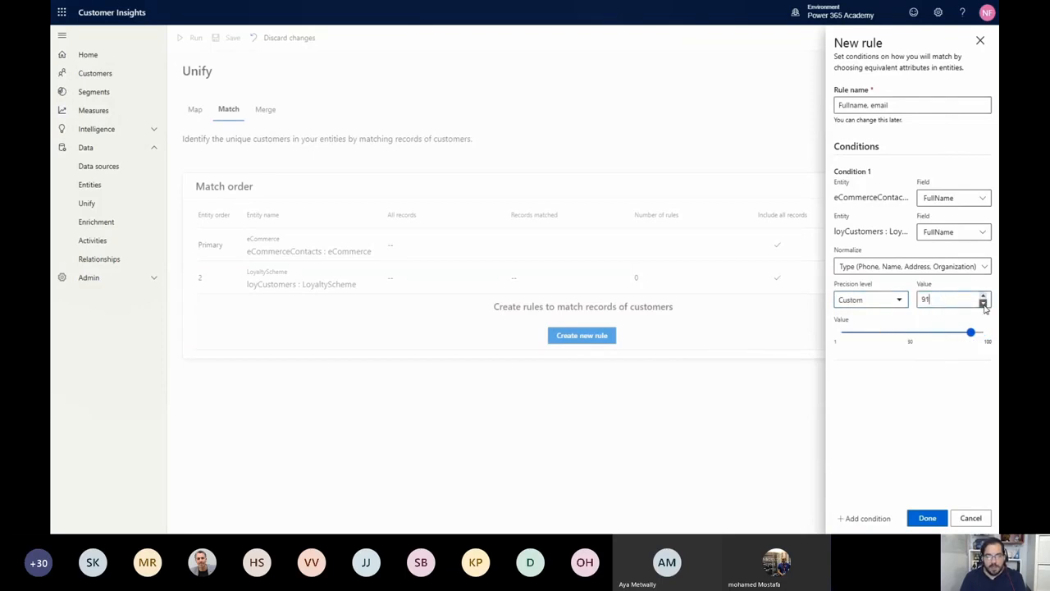
{"action": "left_click_drag", "start_coordinate": [983, 304], "coordinate": [982, 302]}
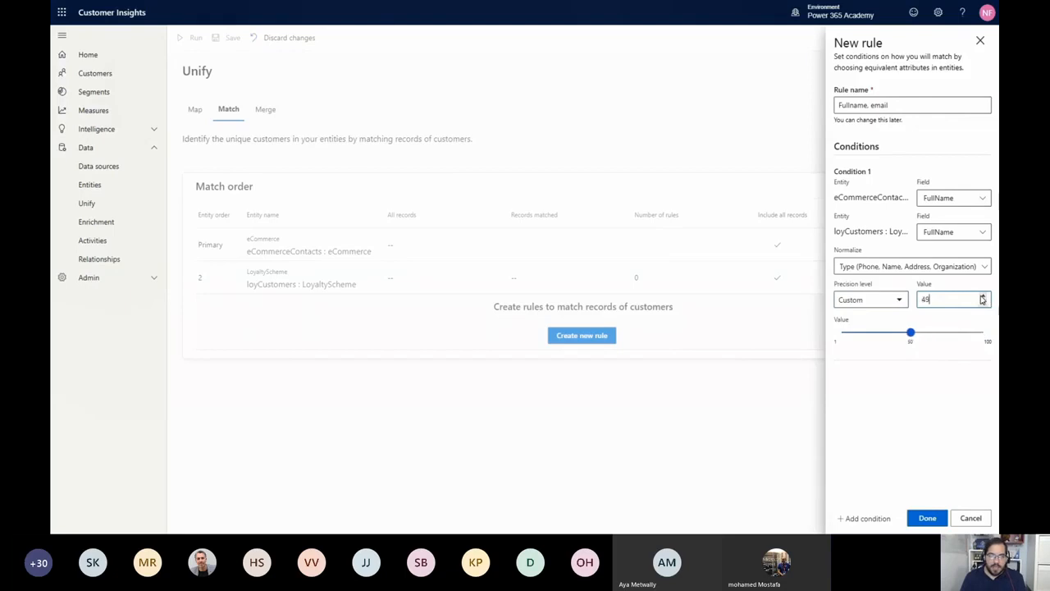
{"action": "left_click", "coordinate": [897, 304]}
{"action": "left_click", "coordinate": [874, 306]}
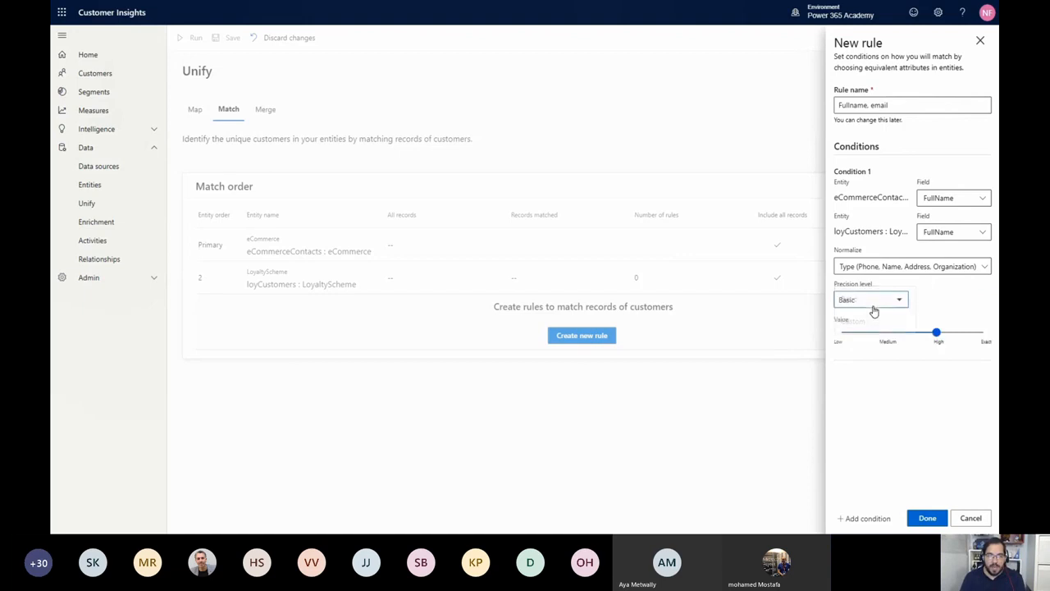
Add a second condition that matches the EMail field of eCommerceContacts with EMail of loyCustomers
{"action": "left_click", "coordinate": [871, 518]}
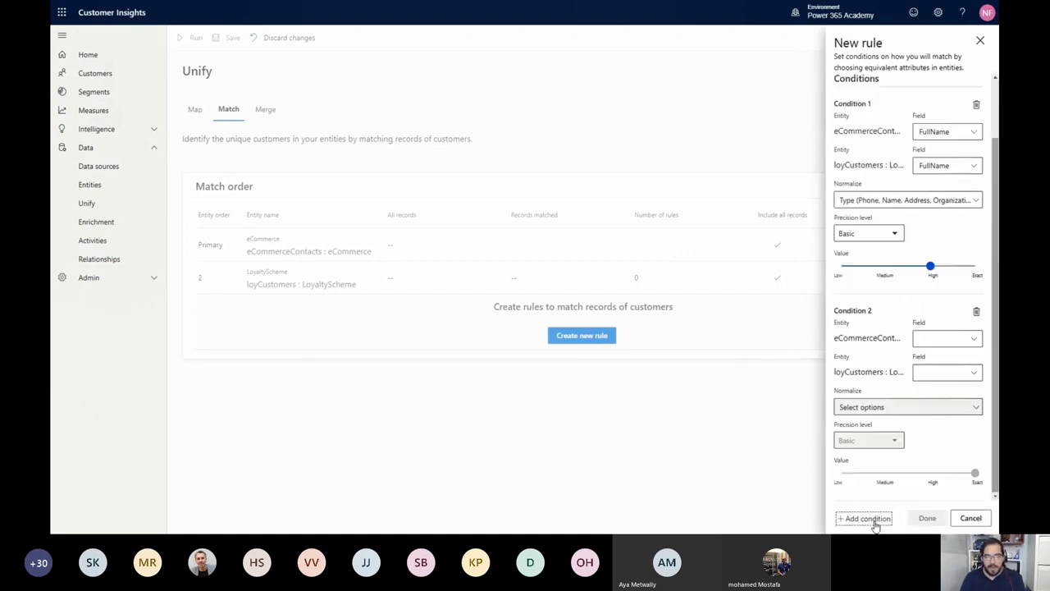
{"action": "left_click", "coordinate": [945, 338]}
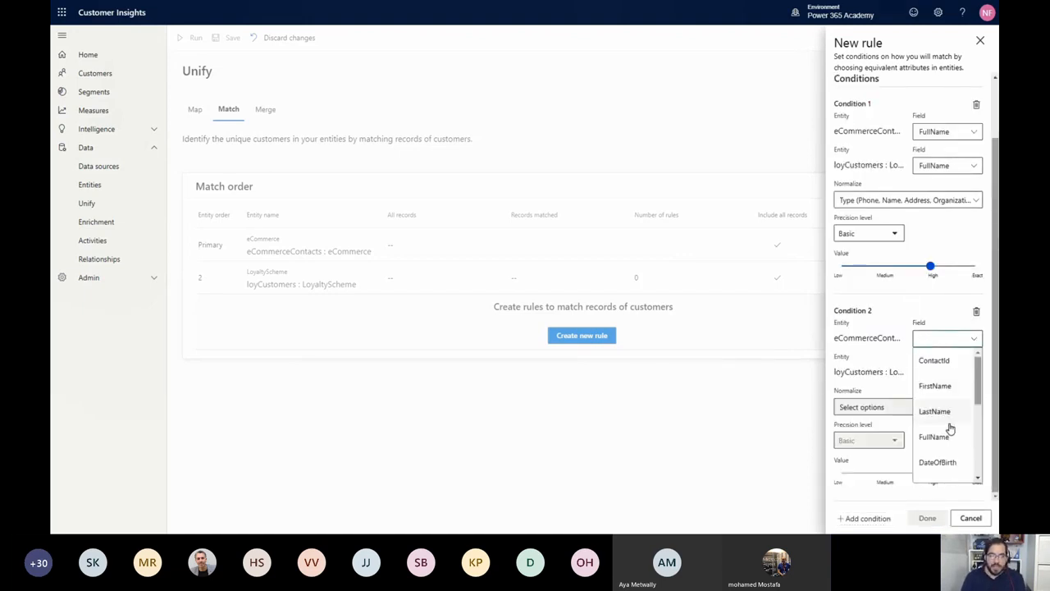
{"action": "scroll", "coordinate": [949, 427], "scroll_direction": "down", "scroll_amount": 1}
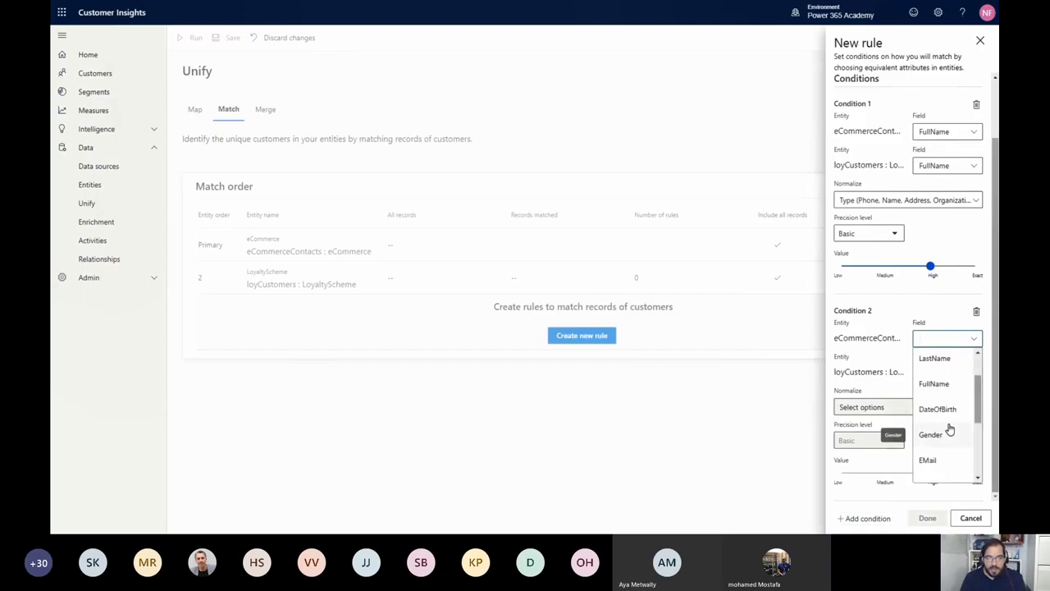
{"action": "left_click", "coordinate": [929, 461]}
{"action": "left_click", "coordinate": [945, 378]}
{"action": "scroll", "coordinate": [952, 443], "scroll_direction": "down", "scroll_amount": 3}
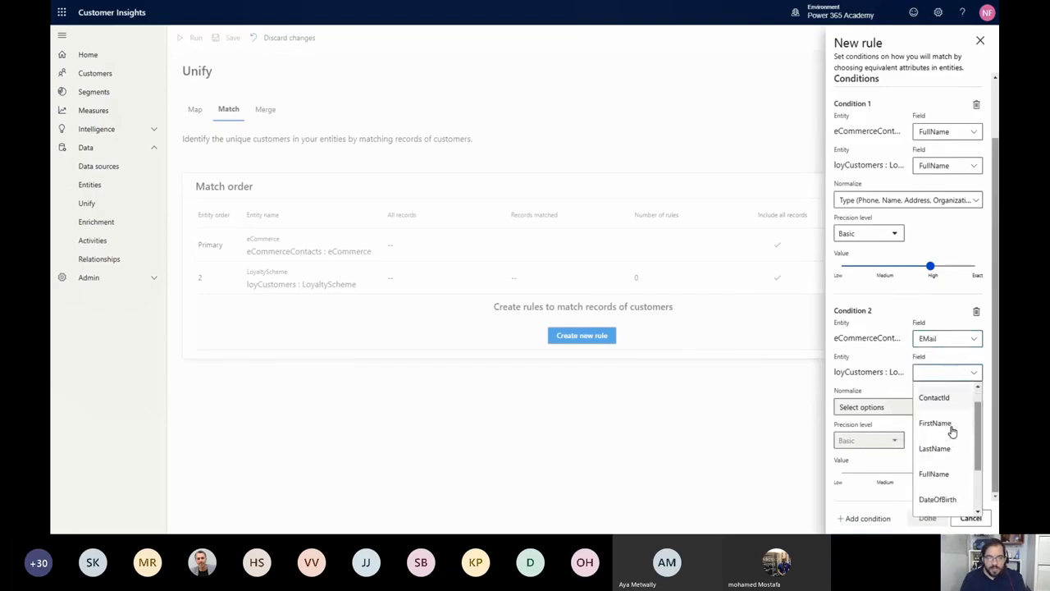
{"action": "left_click", "coordinate": [928, 478]}
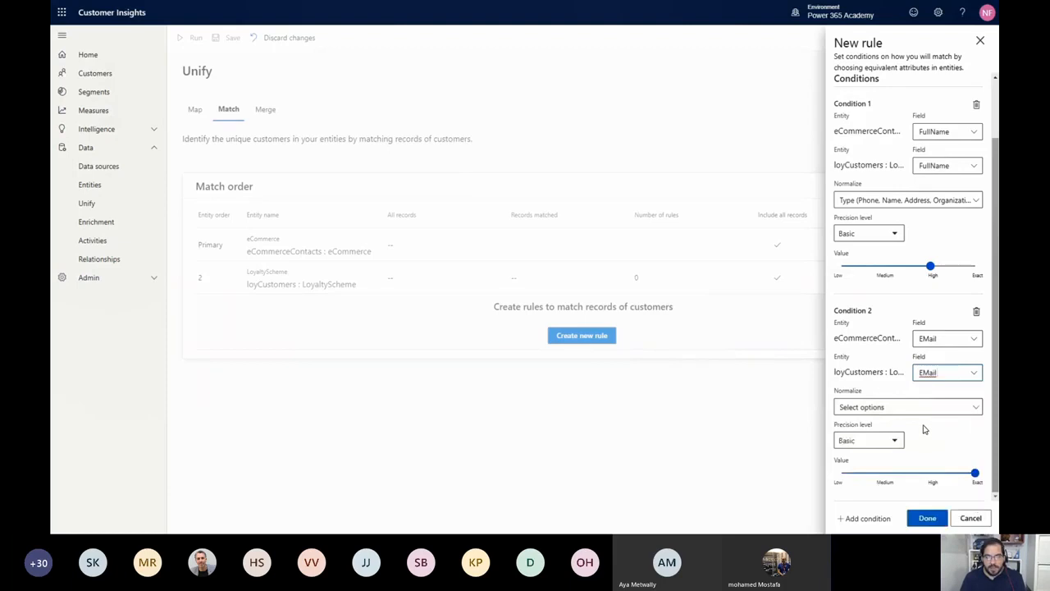
Complete the email condition with a basic precision value of High and run the match
{"action": "left_click", "coordinate": [932, 474]}
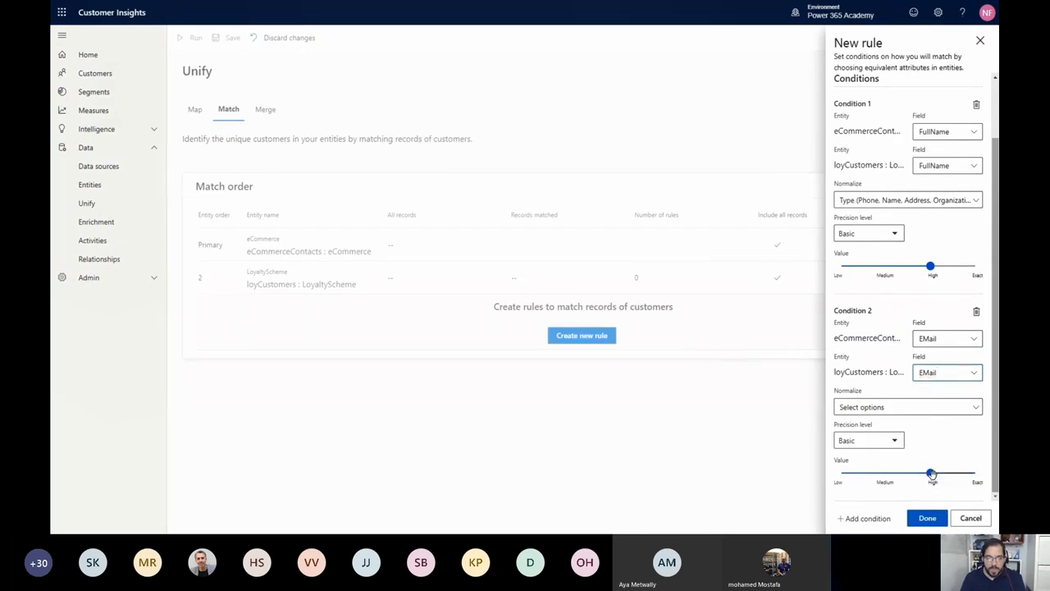
{"action": "left_click", "coordinate": [927, 518]}
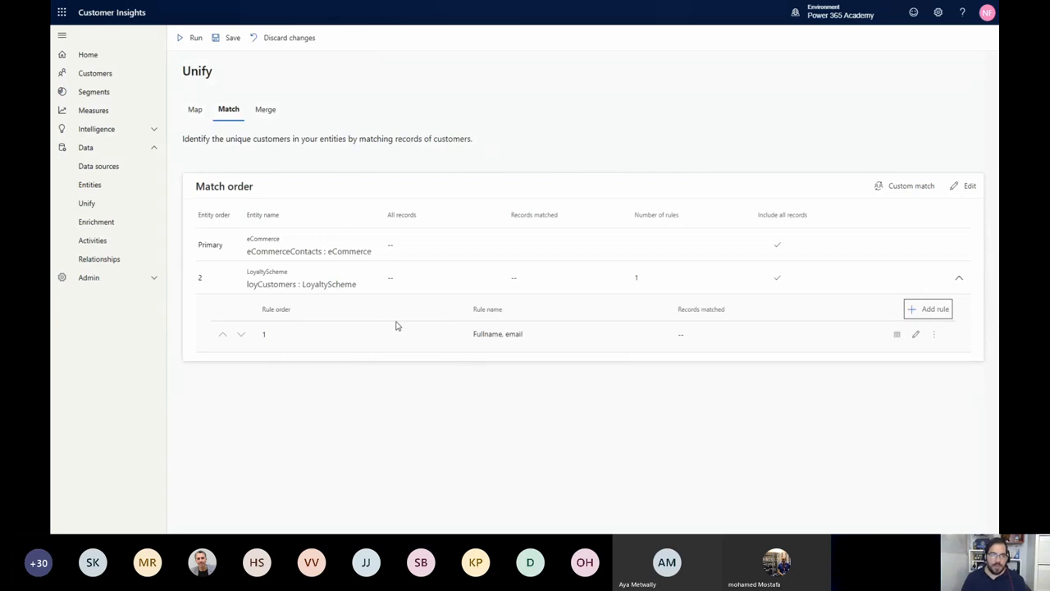
{"action": "left_click", "coordinate": [194, 41]}
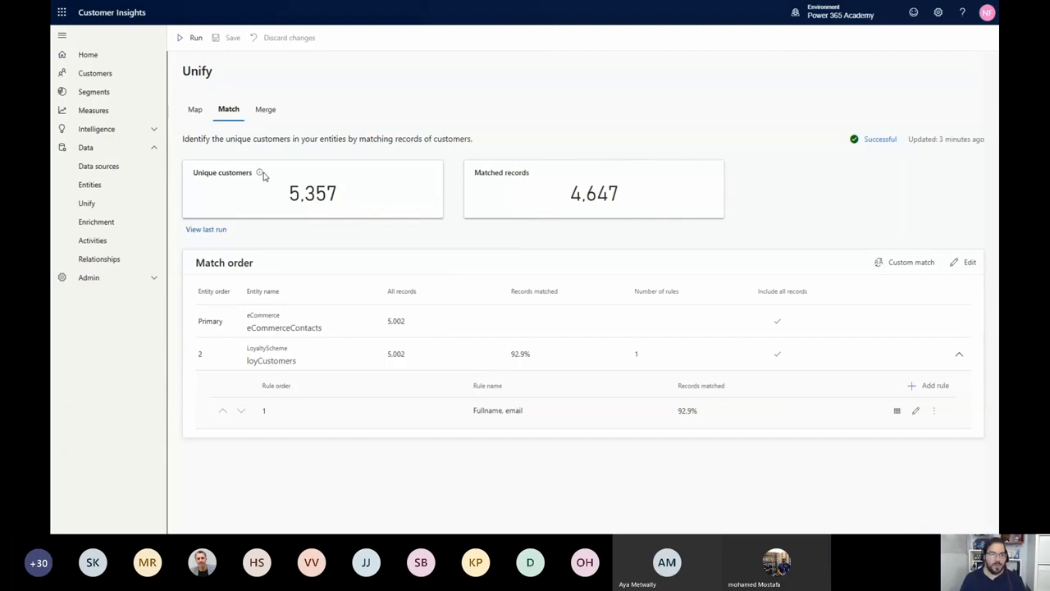
Examine the match results and the preview of matched records for the "Fullname, email" rule
{"action": "mouse_move", "coordinate": [260, 175]}
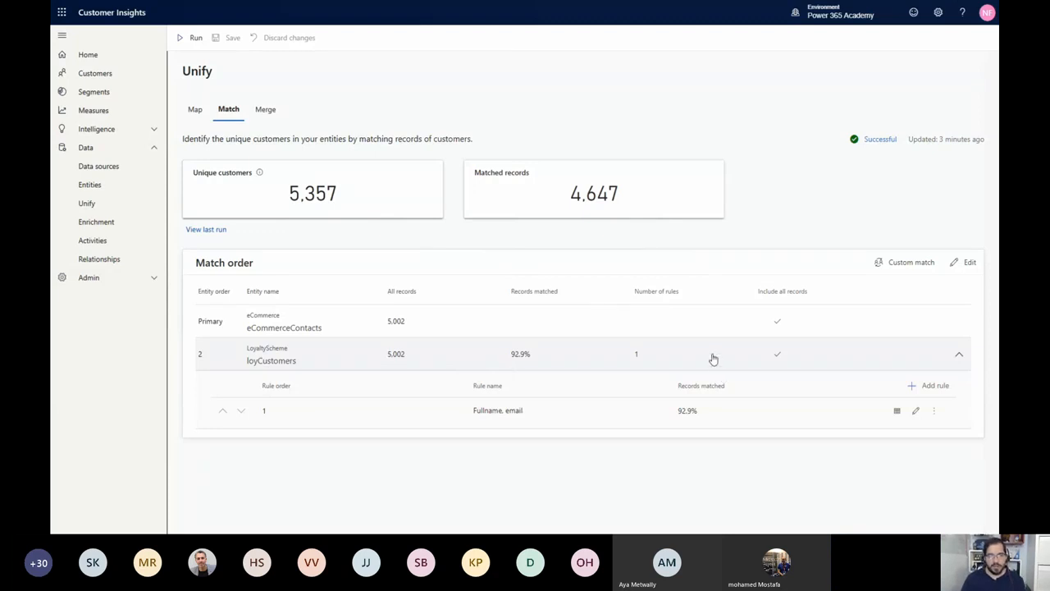
{"action": "left_click", "coordinate": [898, 412]}
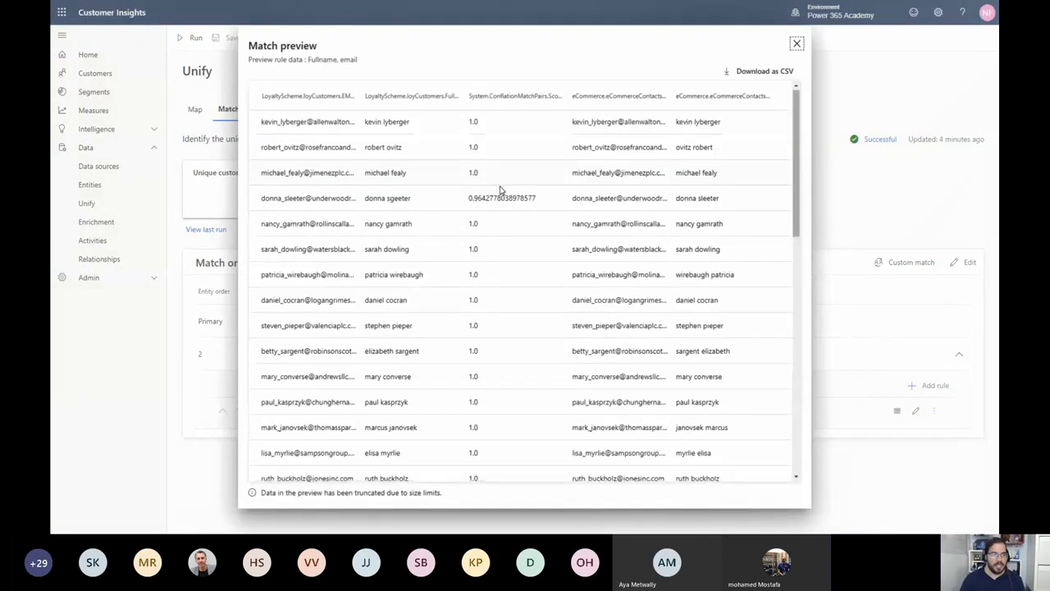
{"action": "scroll", "coordinate": [500, 191], "scroll_direction": "down", "scroll_amount": 4}
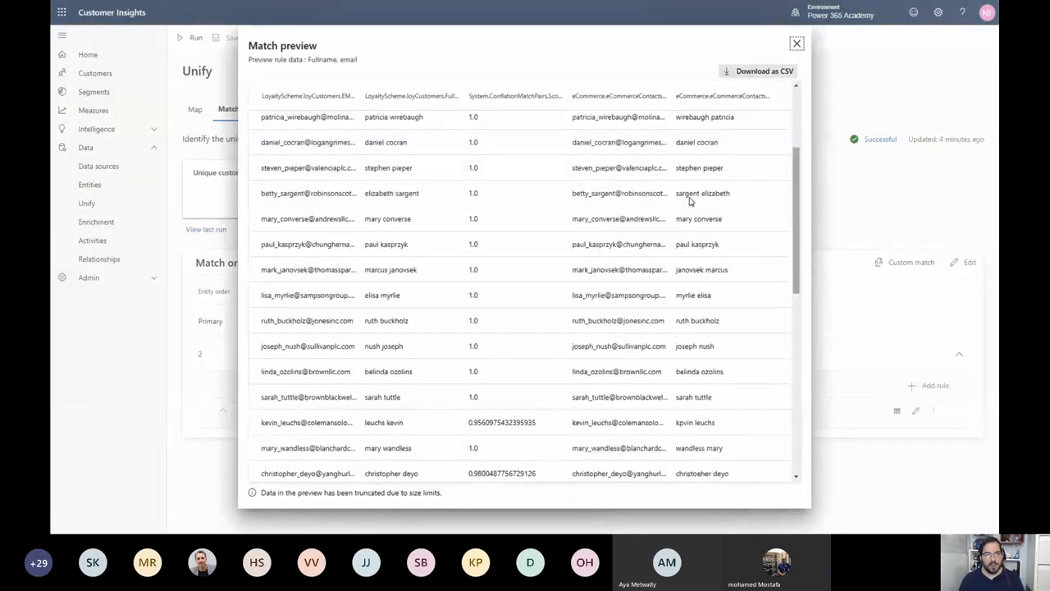
{"action": "scroll", "coordinate": [681, 215], "scroll_direction": "down", "scroll_amount": 3}
{"action": "scroll", "coordinate": [681, 215], "scroll_direction": "down", "scroll_amount": 2}
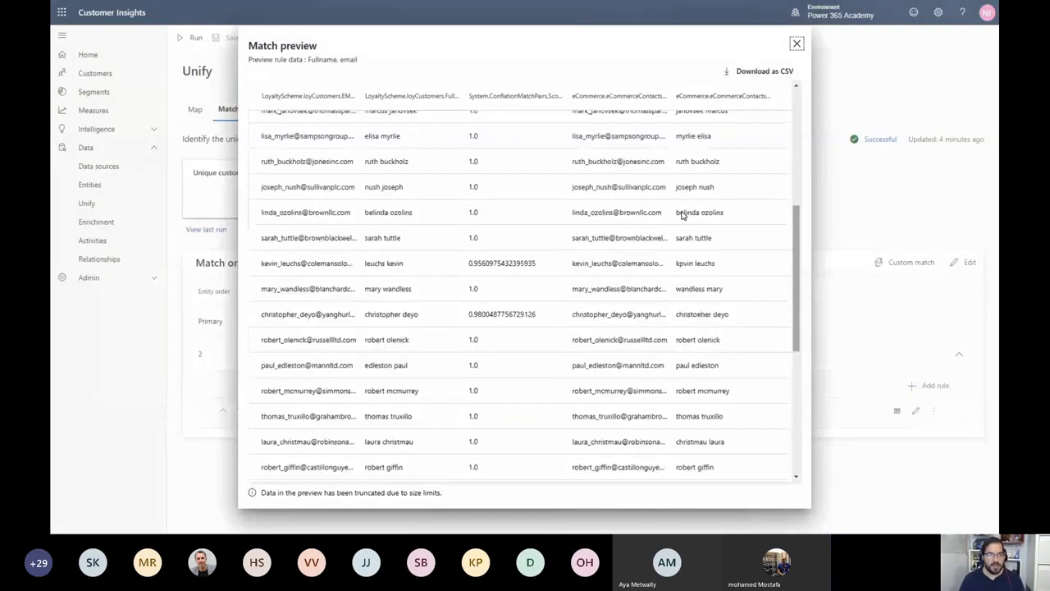
{"action": "scroll", "coordinate": [681, 215], "scroll_direction": "down", "scroll_amount": 5}
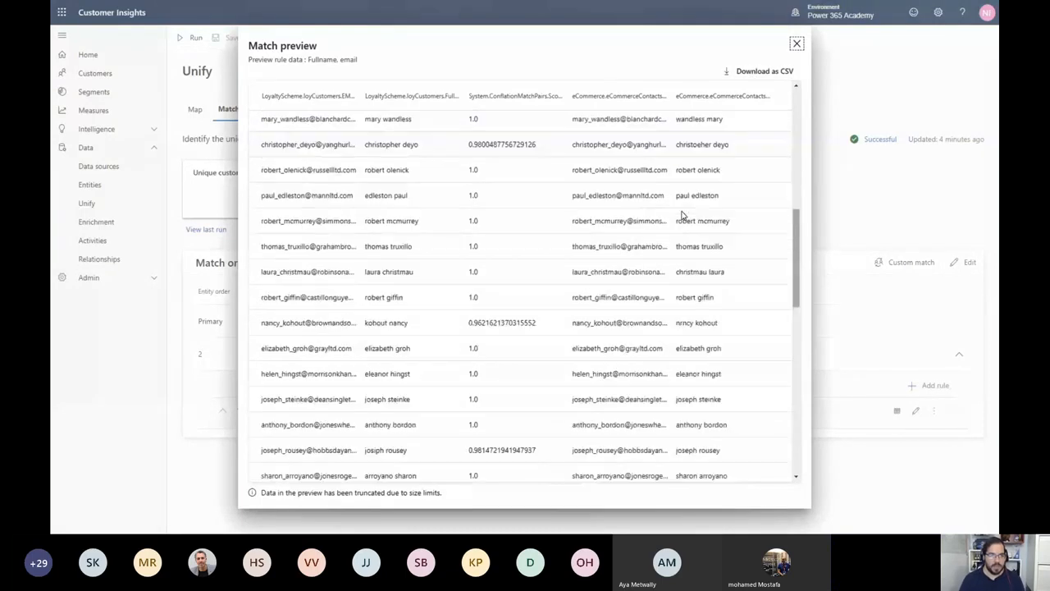
{"action": "left_click", "coordinate": [797, 44]}
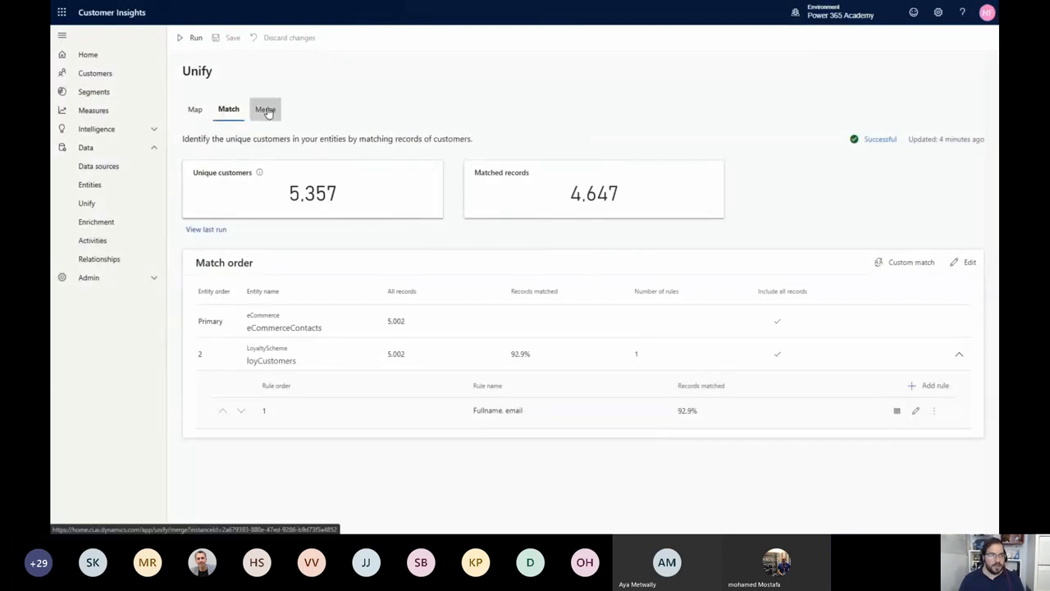
In the Merge stage, edit the combined FirstName field so loyCustomers.FirstName ranks above eCommerceContacts.FirstName
{"action": "left_click", "coordinate": [266, 110]}
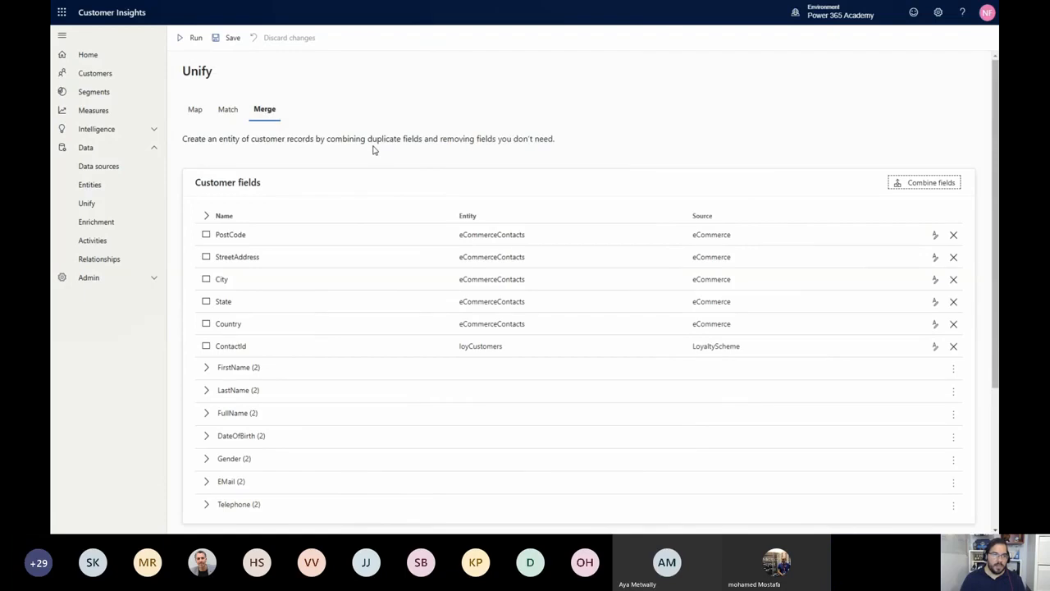
{"action": "left_click", "coordinate": [206, 373]}
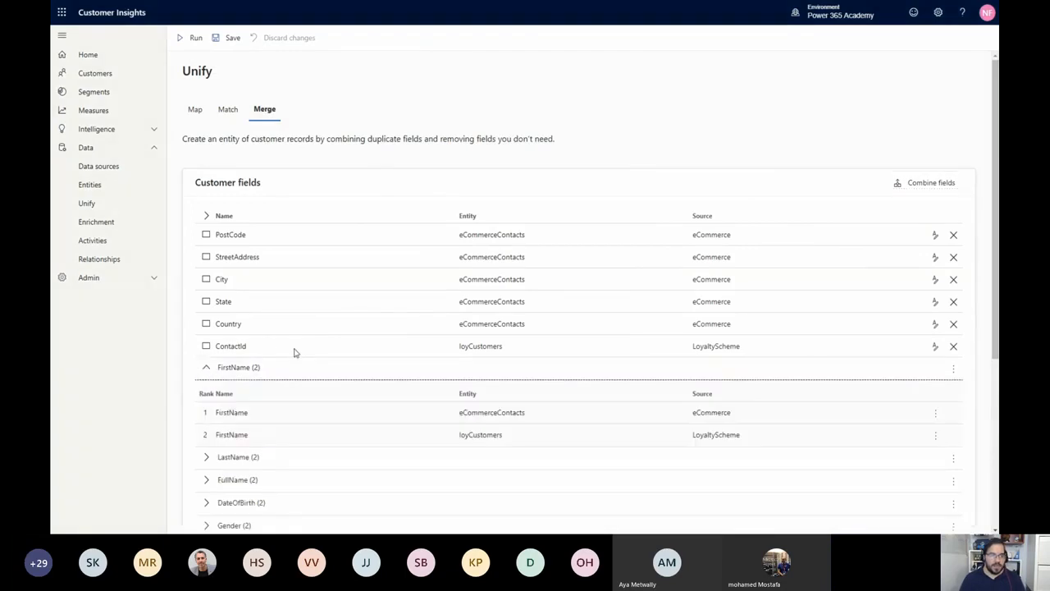
{"action": "scroll", "coordinate": [296, 353], "scroll_direction": "down", "scroll_amount": 1}
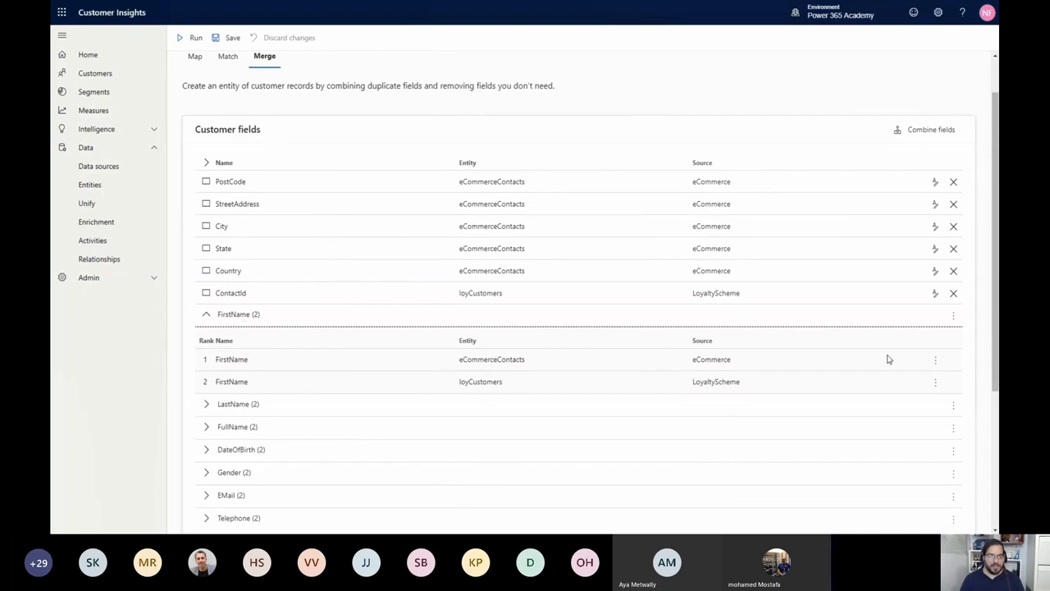
{"action": "left_click", "coordinate": [952, 319]}
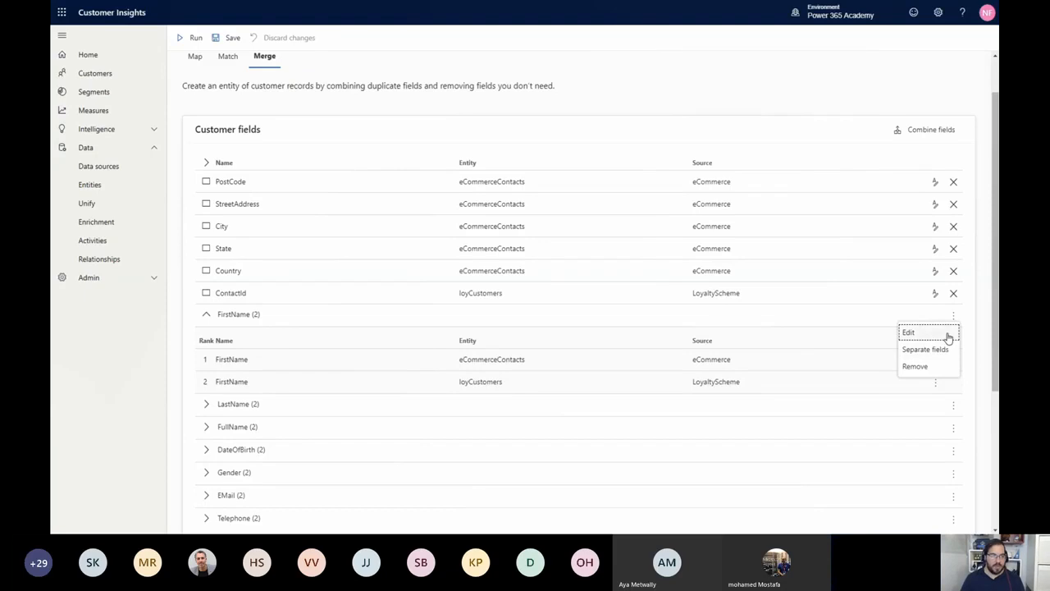
{"action": "left_click", "coordinate": [948, 337]}
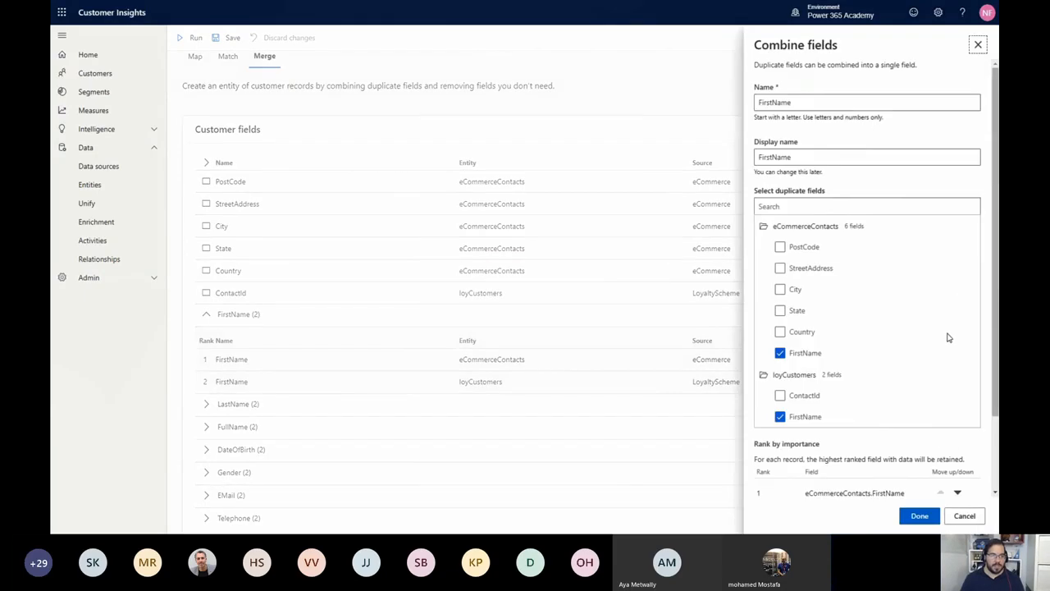
{"action": "scroll", "coordinate": [948, 337], "scroll_direction": "down", "scroll_amount": 2}
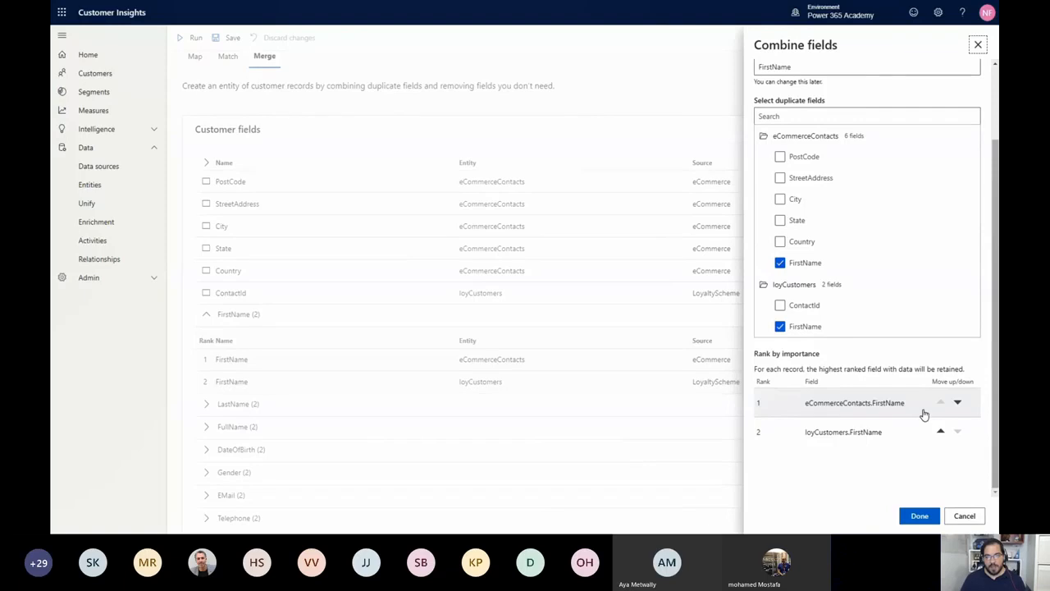
{"action": "left_click", "coordinate": [940, 430]}
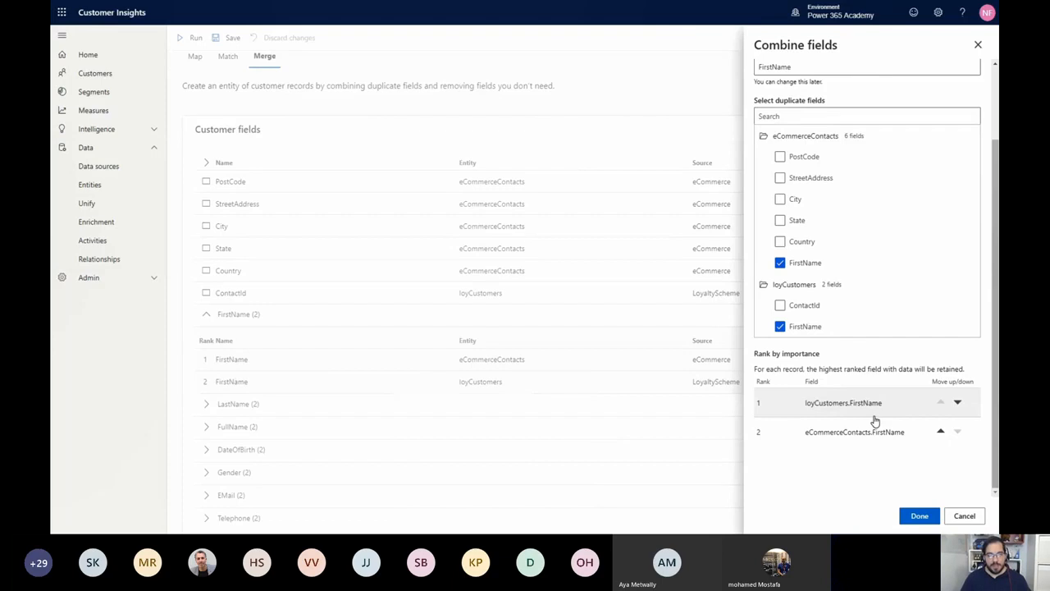
{"action": "left_click", "coordinate": [917, 516]}
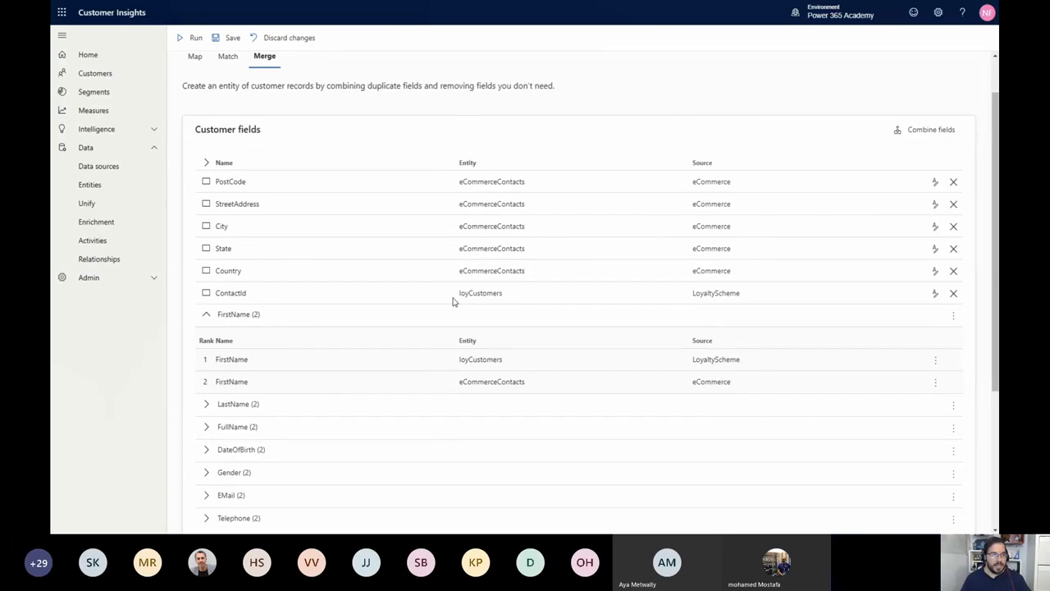
Set the display name of the loyCustomers ContactId field to ContactIDLOYALTY and run the merge
{"action": "left_click", "coordinate": [935, 293]}
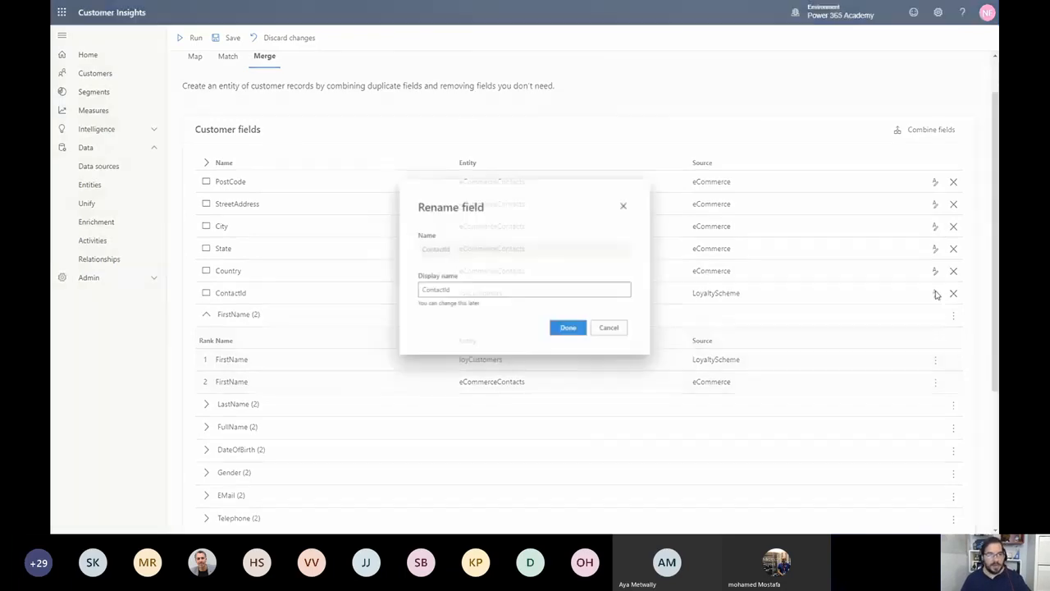
{"action": "double_click", "coordinate": [484, 298]}
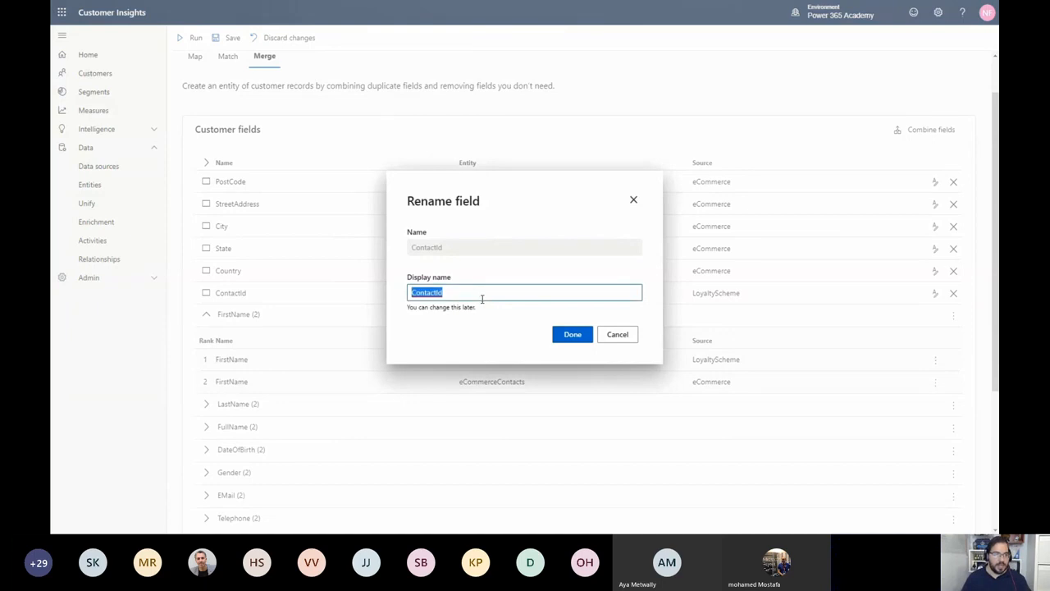
{"action": "type", "text": "Contact"}
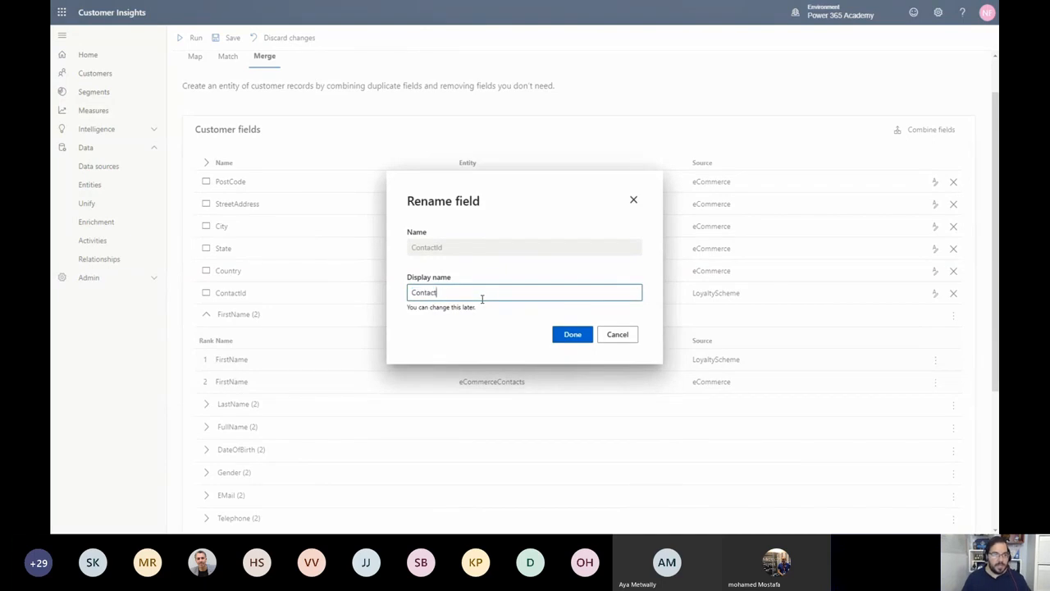
{"action": "type", "text": "ID"}
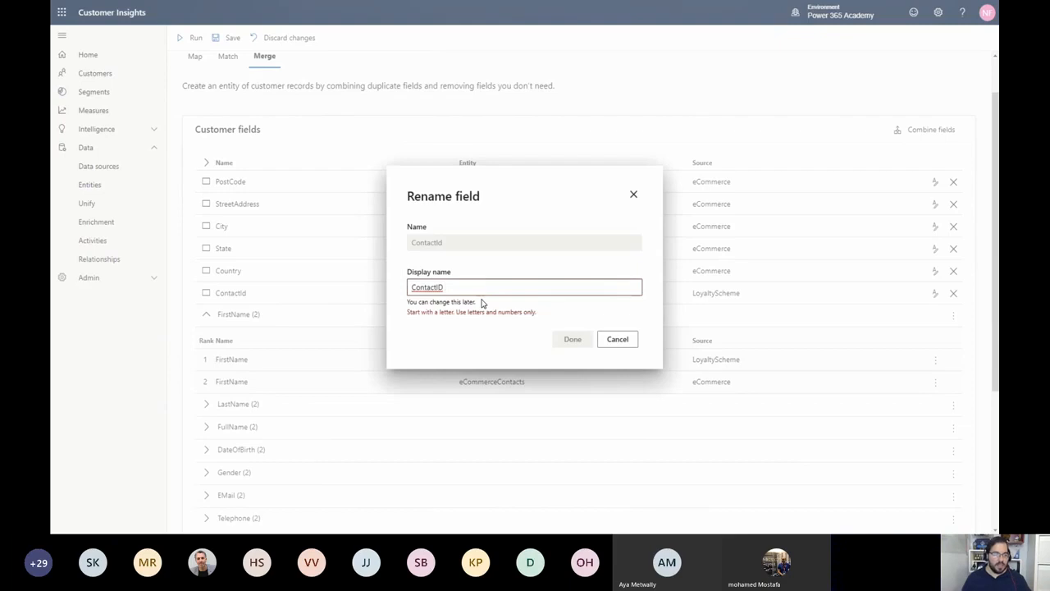
{"action": "key", "text": "BackSpace"}
{"action": "type", "text": "LOYALTY"}
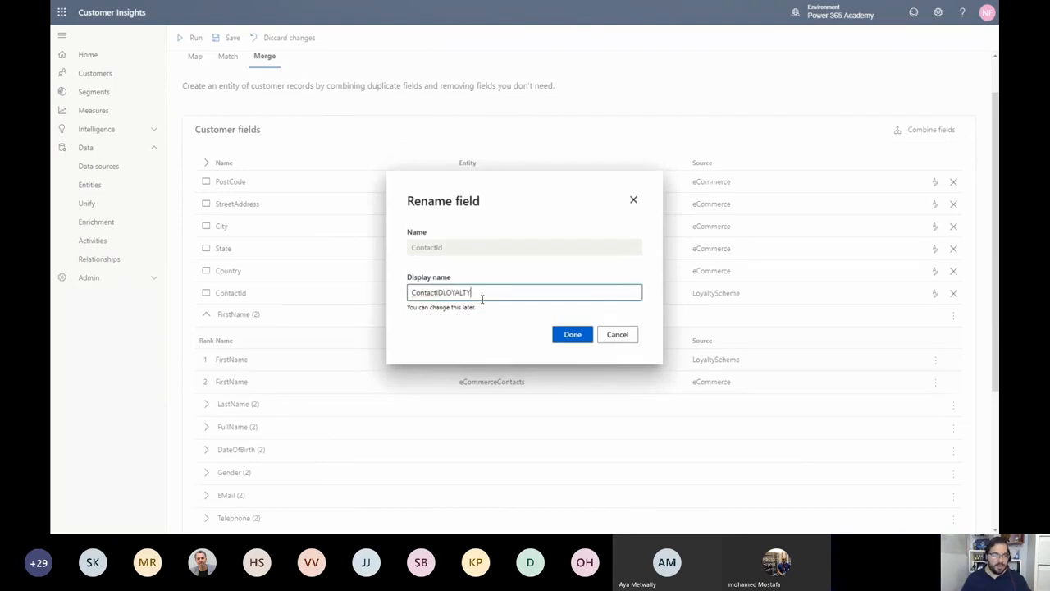
{"action": "left_click", "coordinate": [573, 335]}
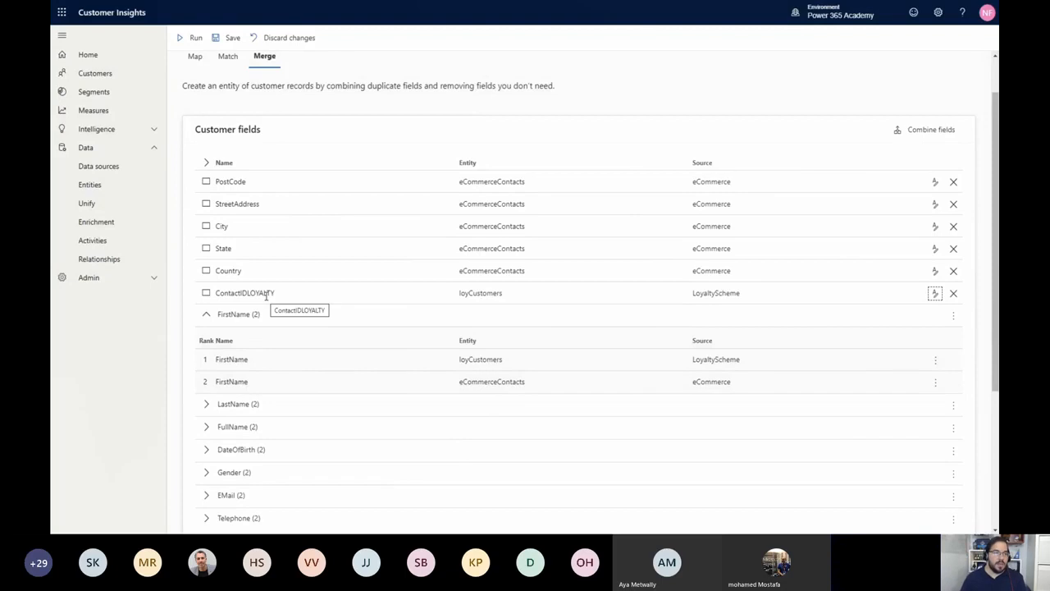
{"action": "left_click", "coordinate": [180, 45]}
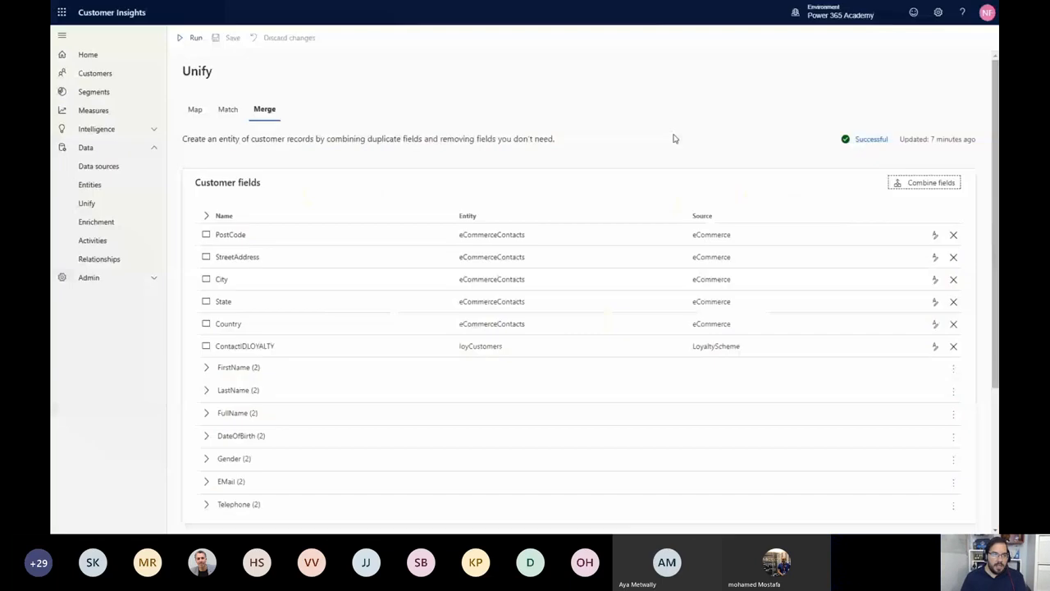
Open the list of unified customers and look through the profile cards on its first page
{"action": "left_click", "coordinate": [121, 78]}
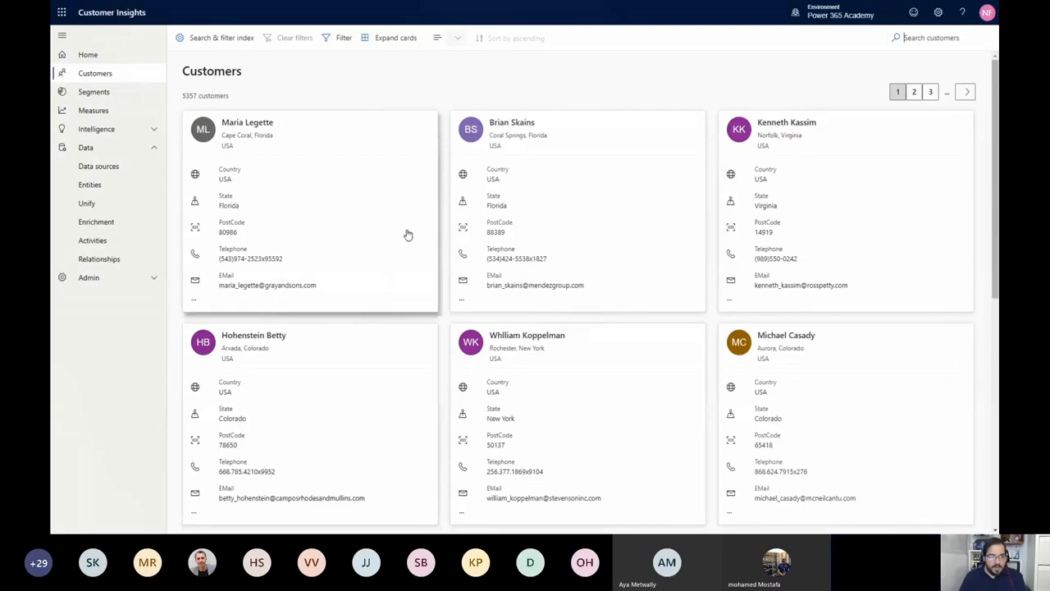
{"action": "scroll", "coordinate": [416, 231], "scroll_direction": "down", "scroll_amount": 4}
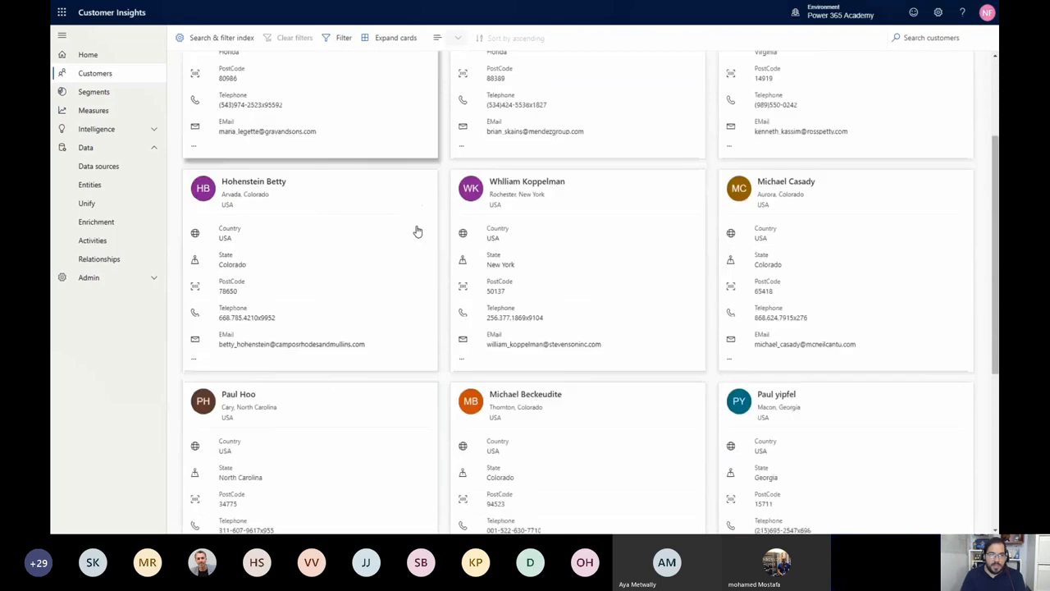
{"action": "scroll", "coordinate": [416, 231], "scroll_direction": "down", "scroll_amount": 1}
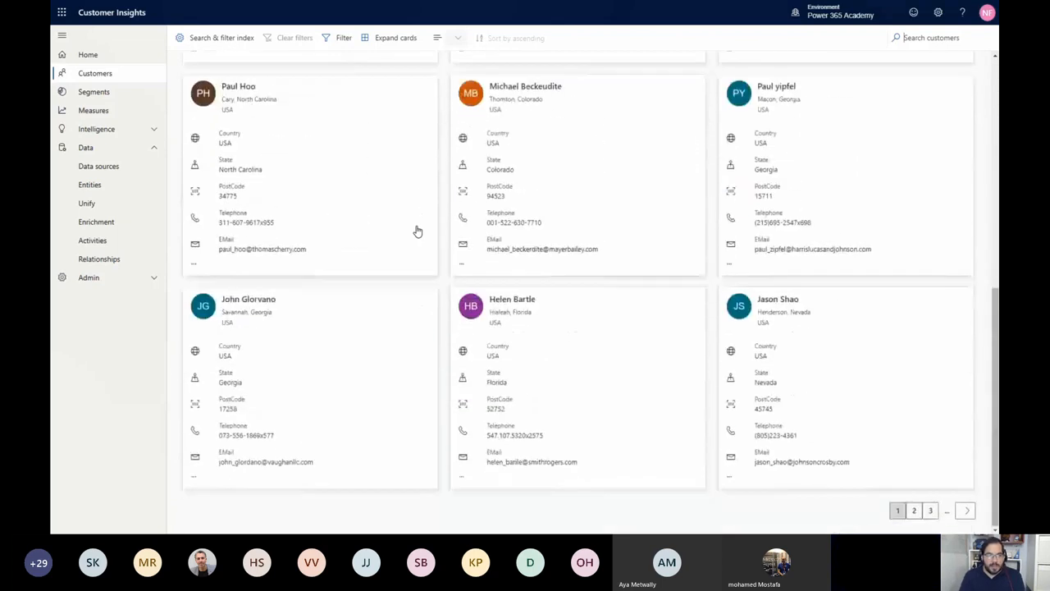
{"action": "scroll", "coordinate": [416, 231], "scroll_direction": "up", "scroll_amount": 2}
{"action": "scroll", "coordinate": [416, 231], "scroll_direction": "up", "scroll_amount": 4}
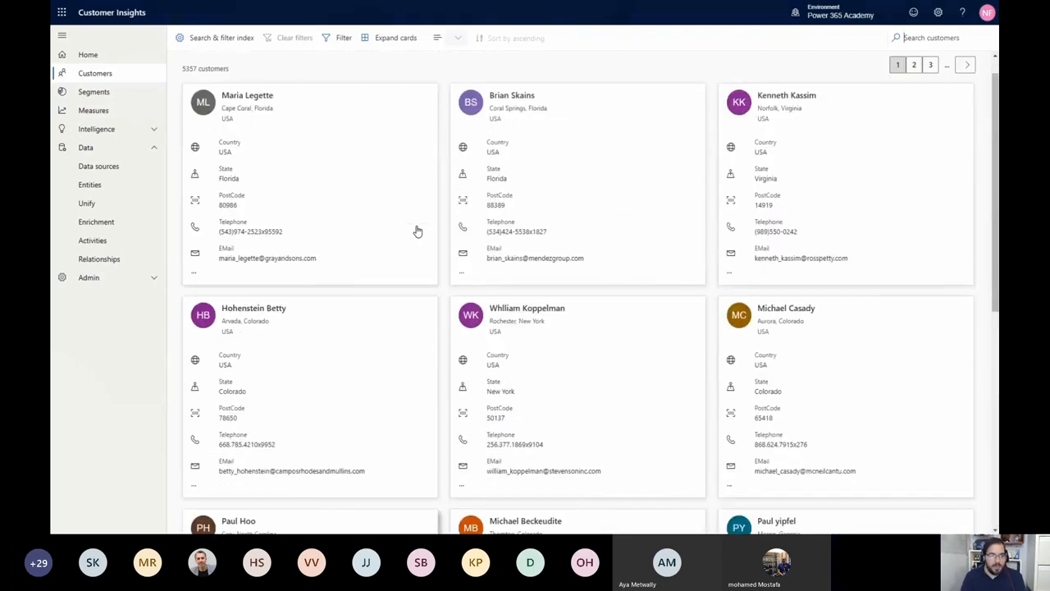
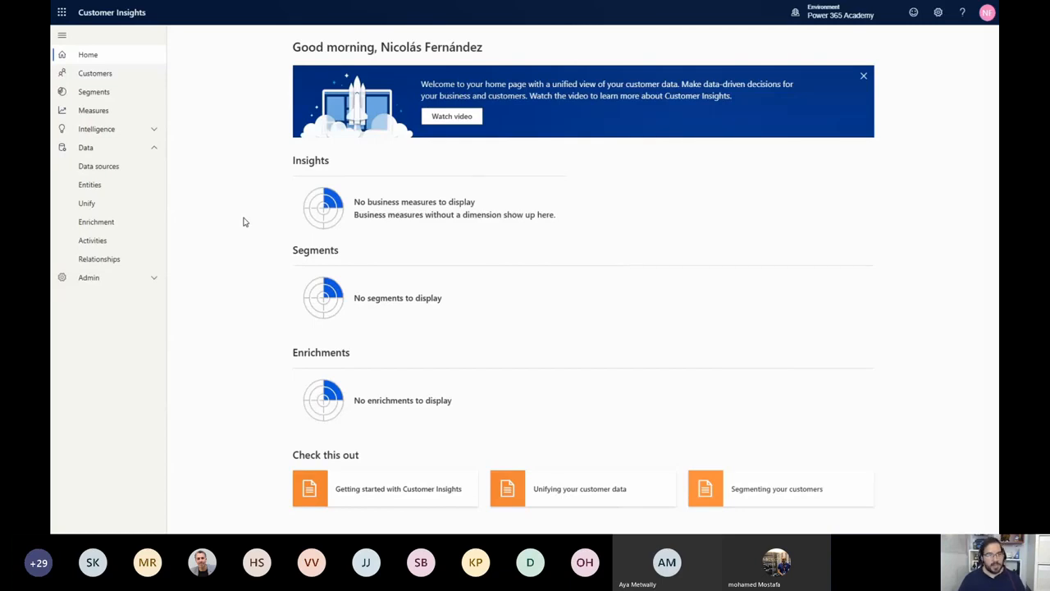
Start a new relationship named CustomerPurchasesEcom with the description "Online purcheses to unified customer profile"
{"action": "left_click", "coordinate": [120, 258]}
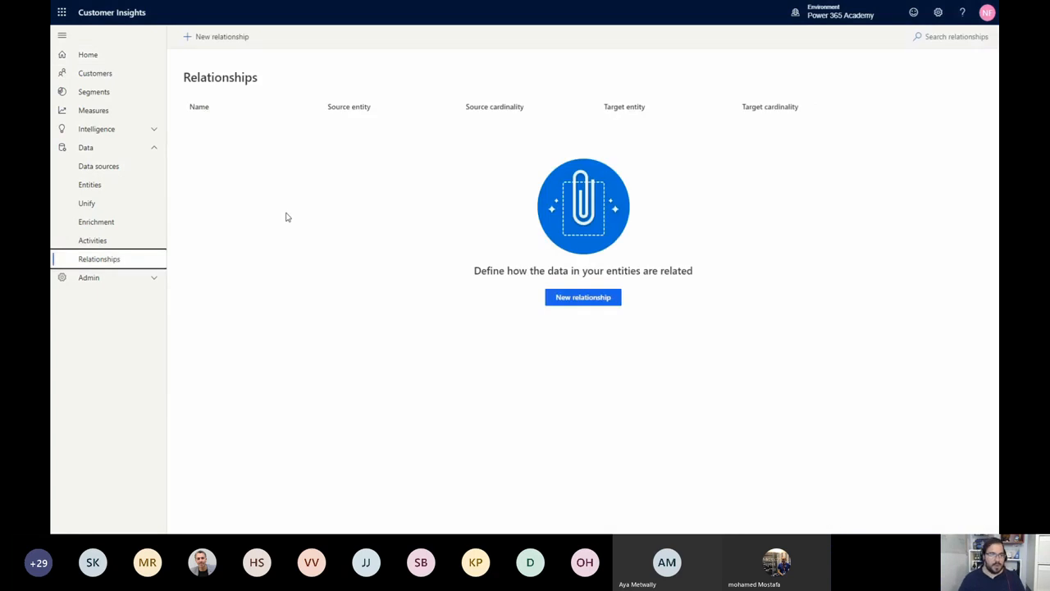
{"action": "left_click", "coordinate": [577, 299]}
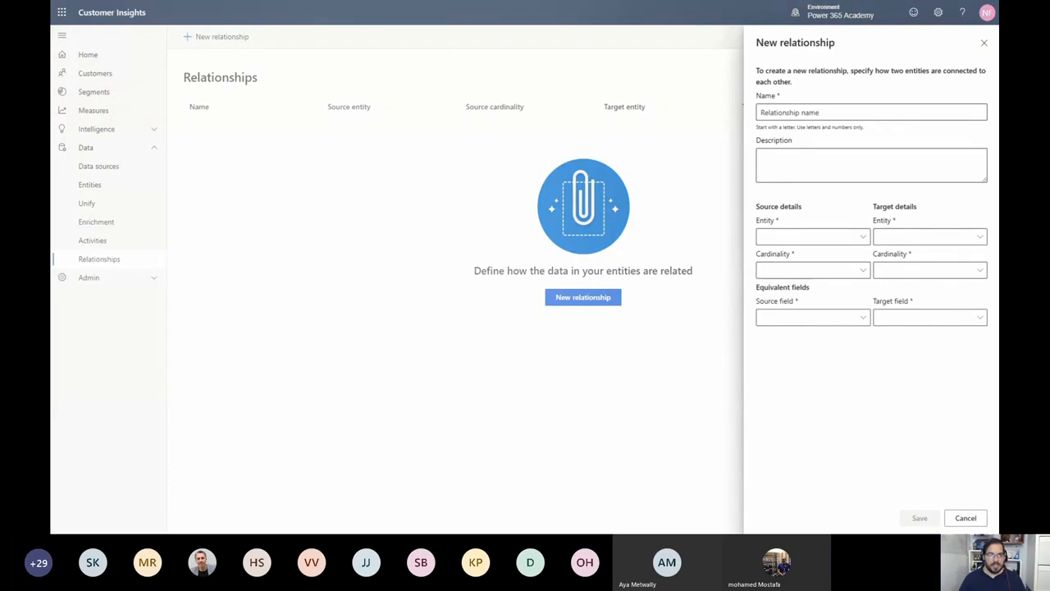
{"action": "left_click", "coordinate": [780, 105]}
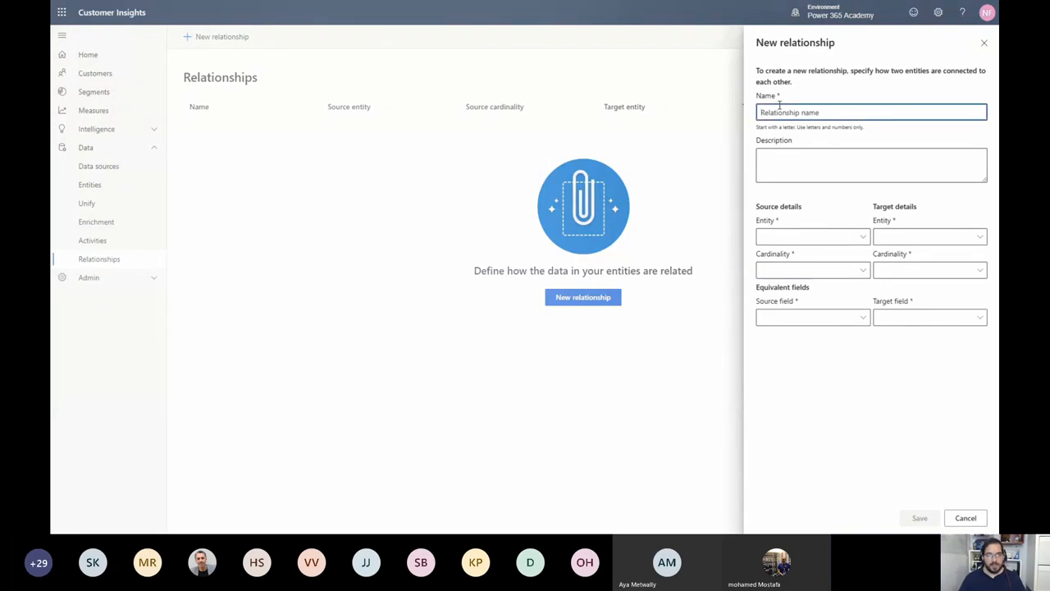
{"action": "type", "text": "Cus"}
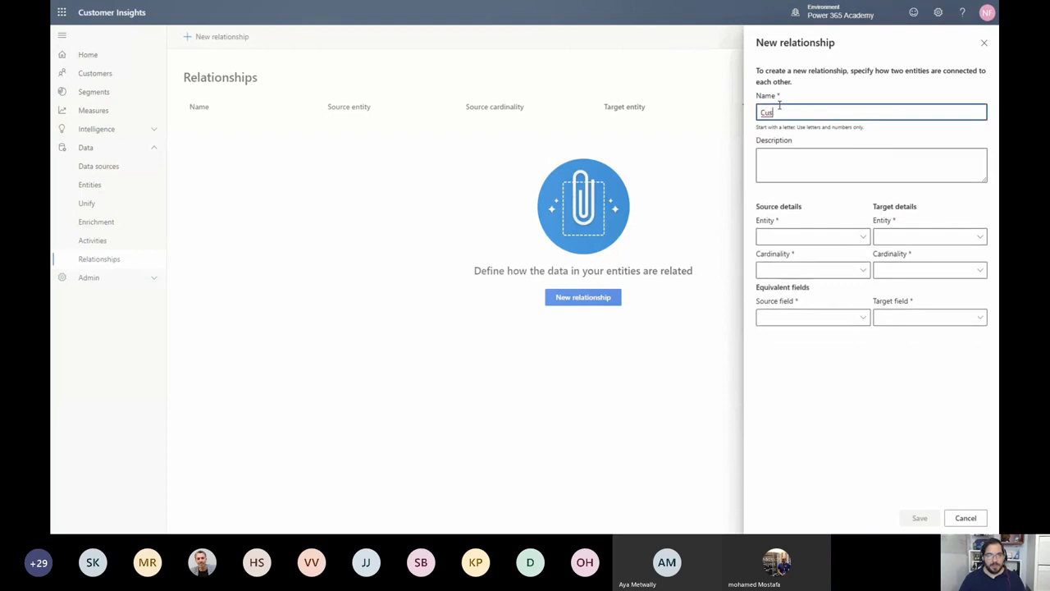
{"action": "type", "text": "tomerPurchase"}
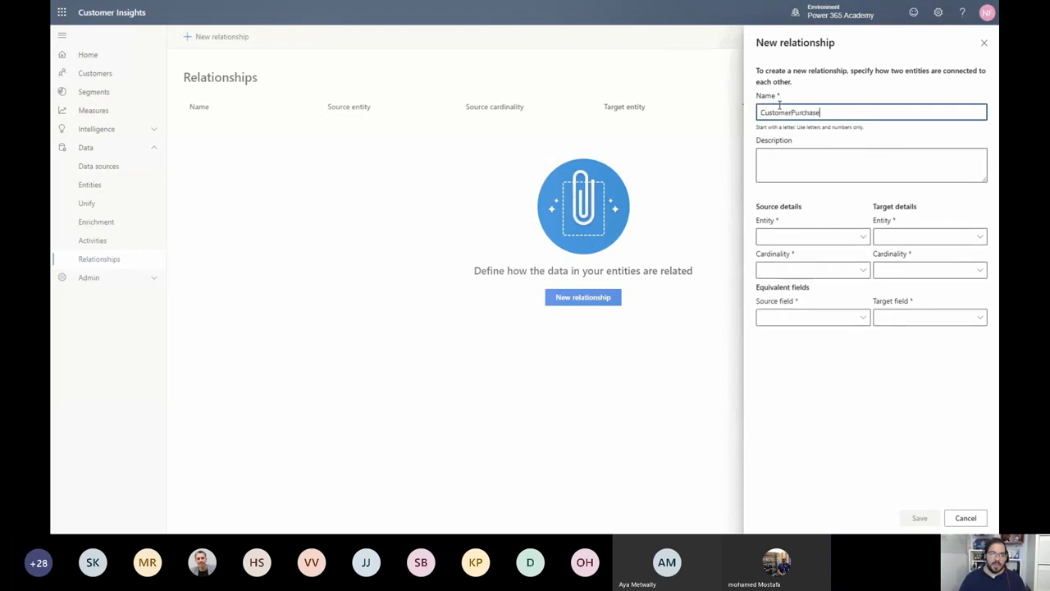
{"action": "type", "text": "sEcom"}
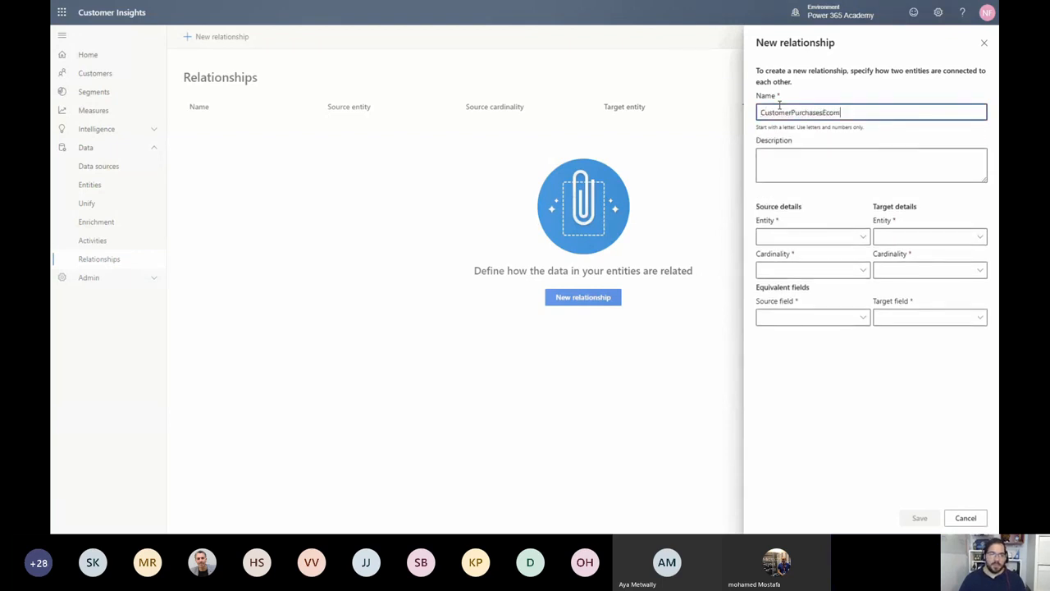
{"action": "key", "text": "Tab"}
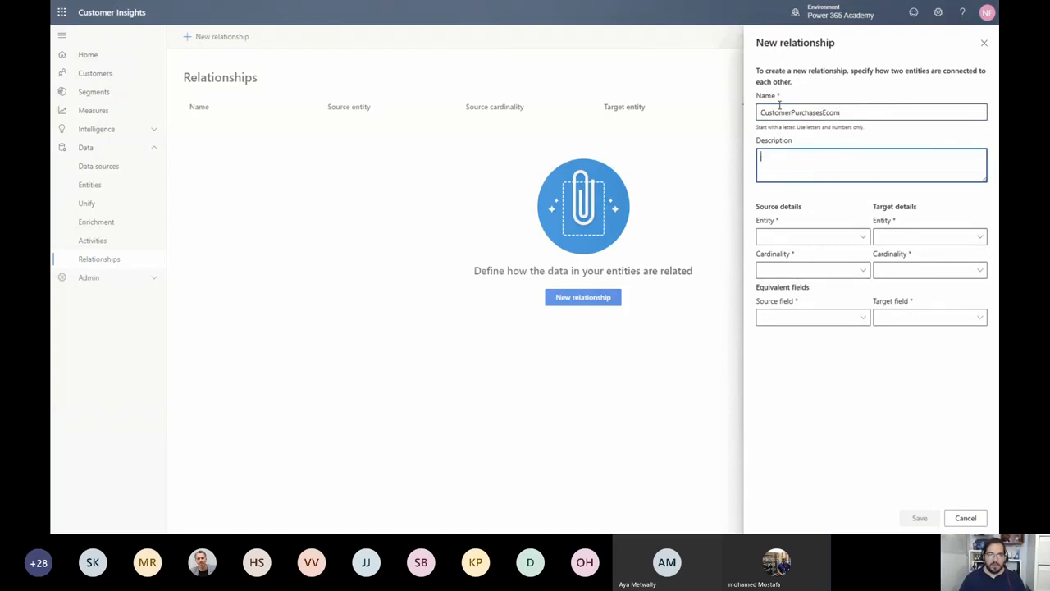
{"action": "type", "text": "Online "}
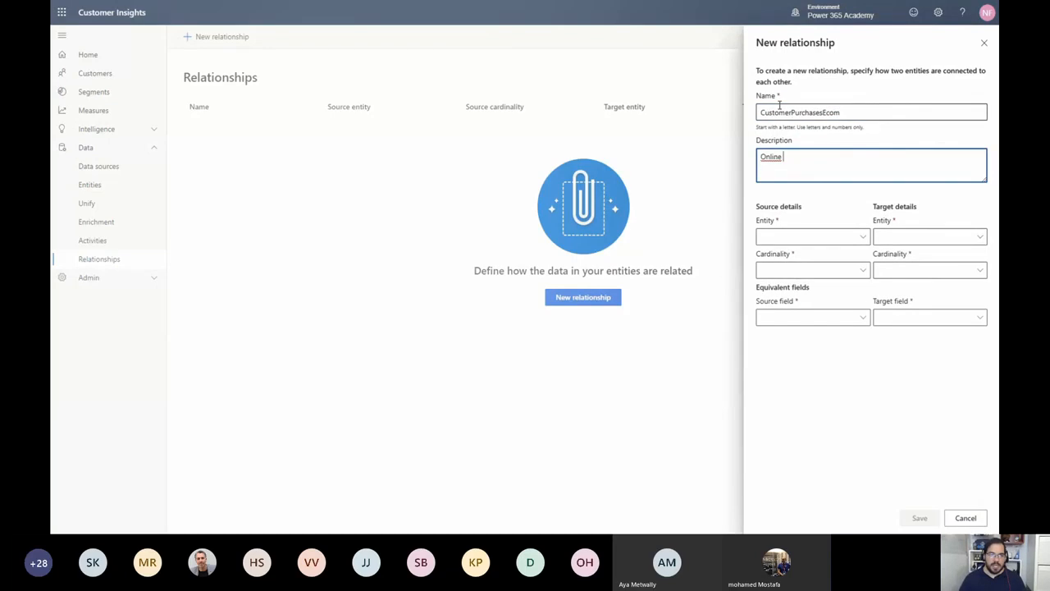
{"action": "type", "text": "purcheses to unified"}
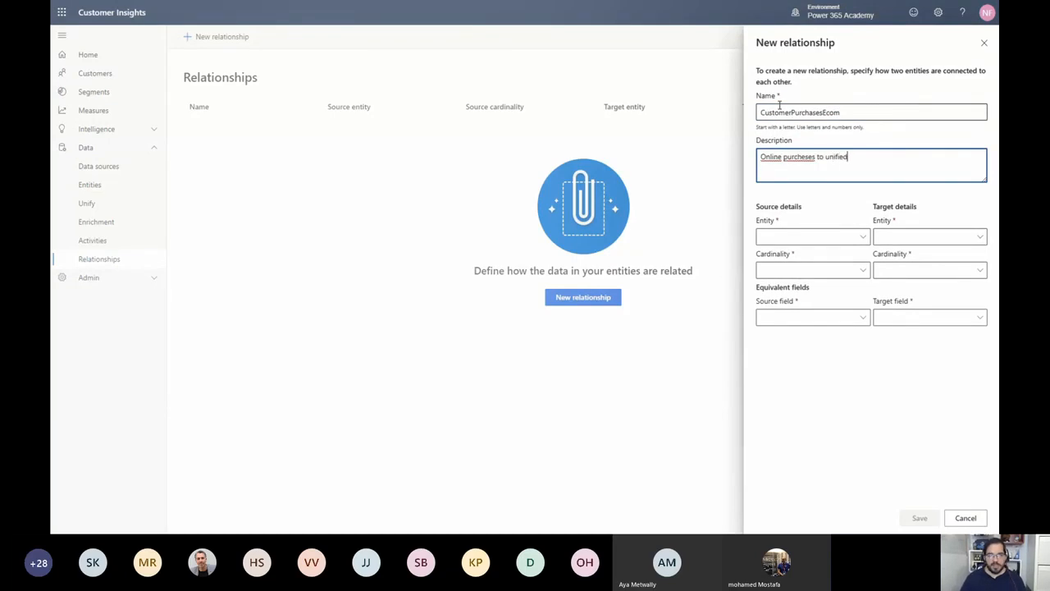
{"action": "type", "text": " customer pr"}
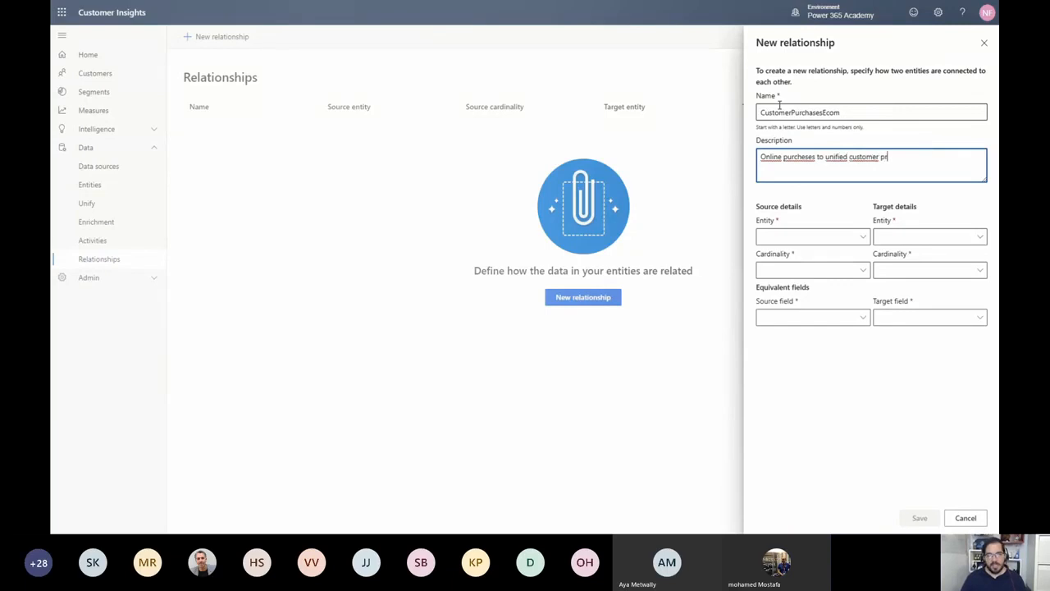
{"action": "type", "text": "ofile"}
Set the relationship's source to eCommercePurchases with cardinality Many and its target to Customer : CustomerInsights with cardinality One
{"action": "key", "text": "Tab"}
{"action": "key", "text": "Down"}
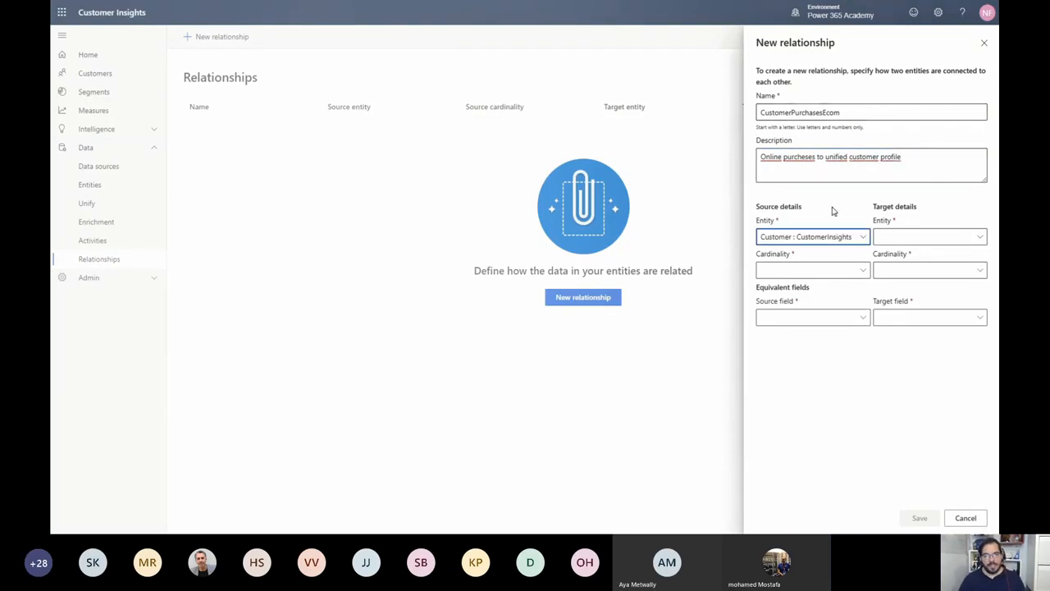
{"action": "left_click", "coordinate": [849, 239]}
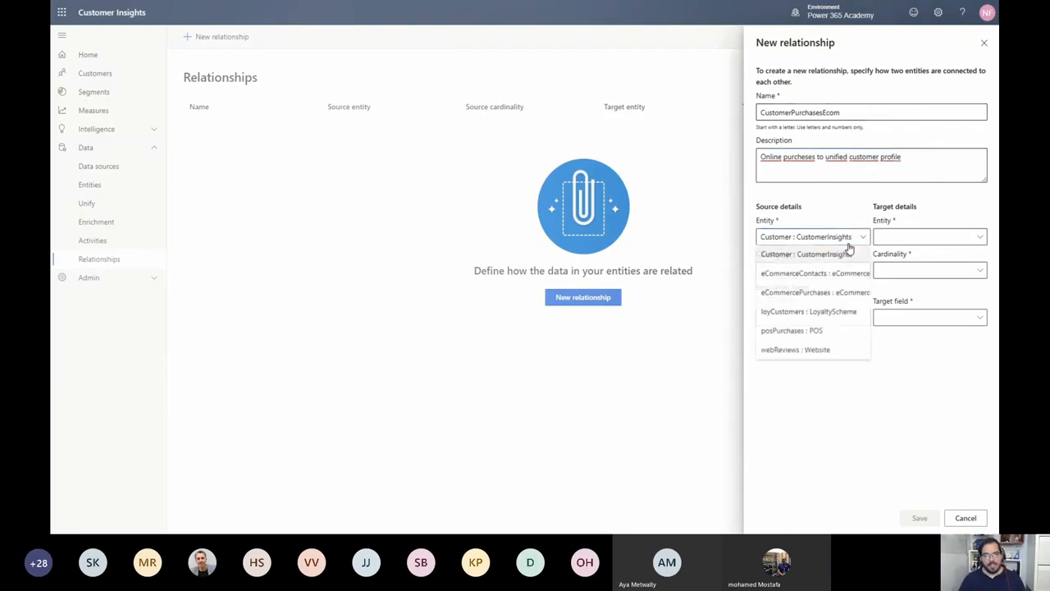
{"action": "left_click", "coordinate": [845, 293]}
{"action": "left_click", "coordinate": [901, 242]}
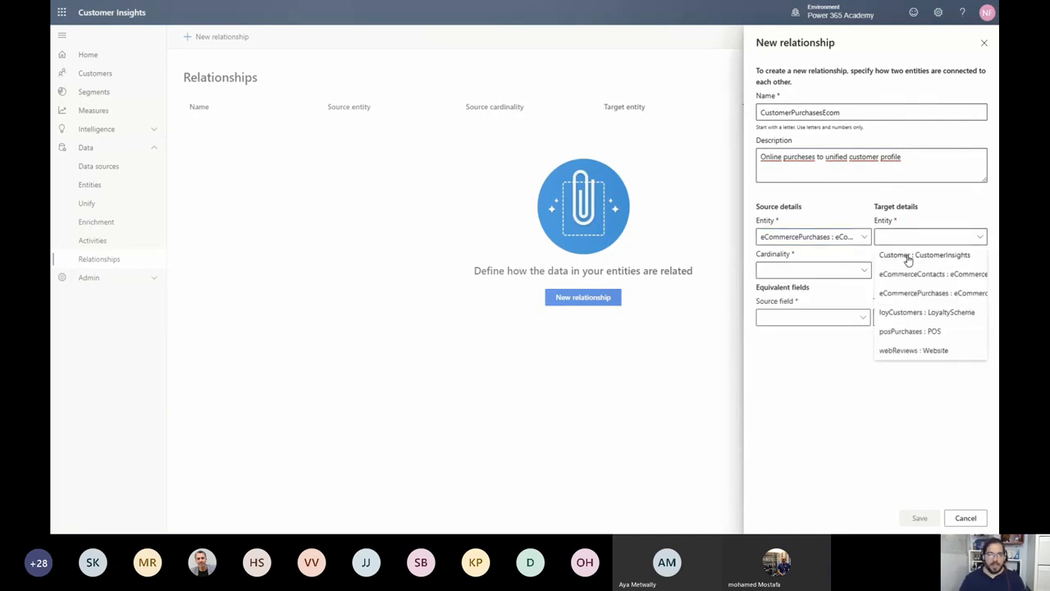
{"action": "left_click", "coordinate": [908, 258]}
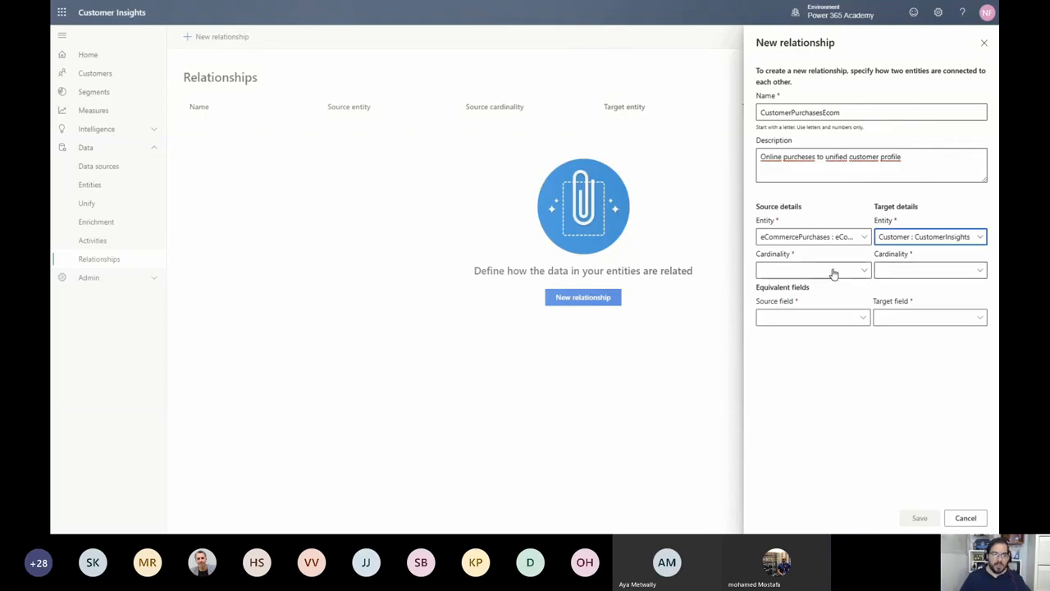
{"action": "left_click", "coordinate": [832, 271]}
{"action": "left_click", "coordinate": [864, 285]}
{"action": "left_click", "coordinate": [893, 276]}
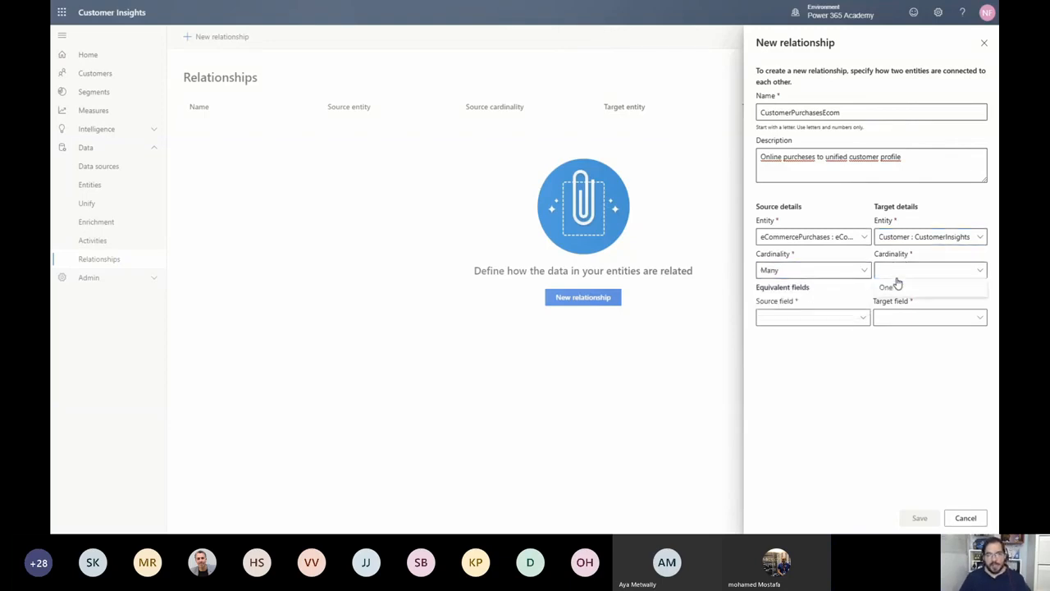
{"action": "left_click", "coordinate": [900, 289]}
Link the source field ContactId to the Customer entity's eCommerce ContactId field and save the relationship
{"action": "left_click", "coordinate": [818, 323]}
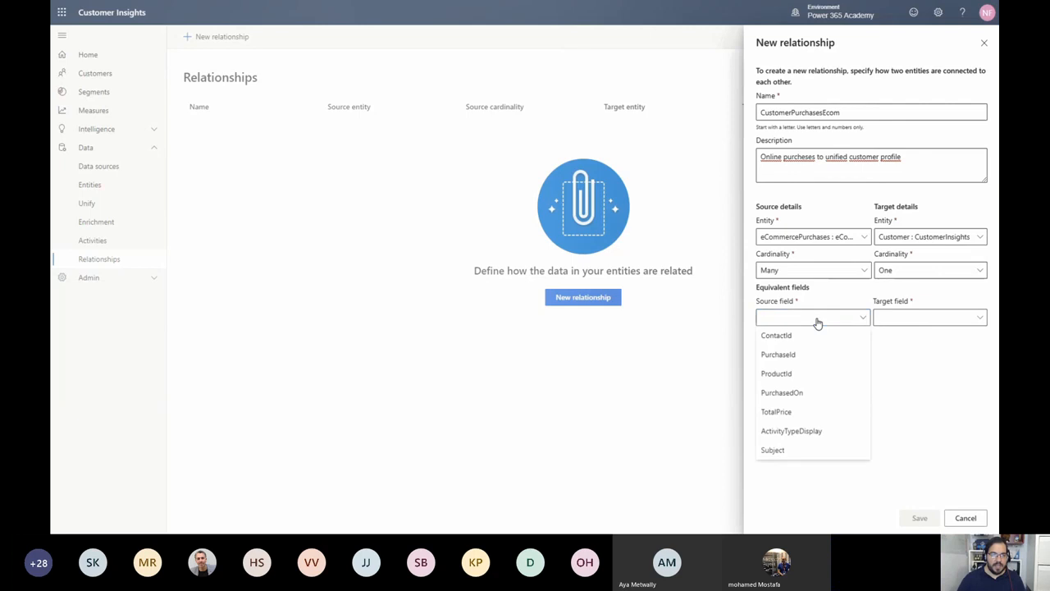
{"action": "left_click", "coordinate": [807, 338]}
{"action": "left_click", "coordinate": [913, 320]}
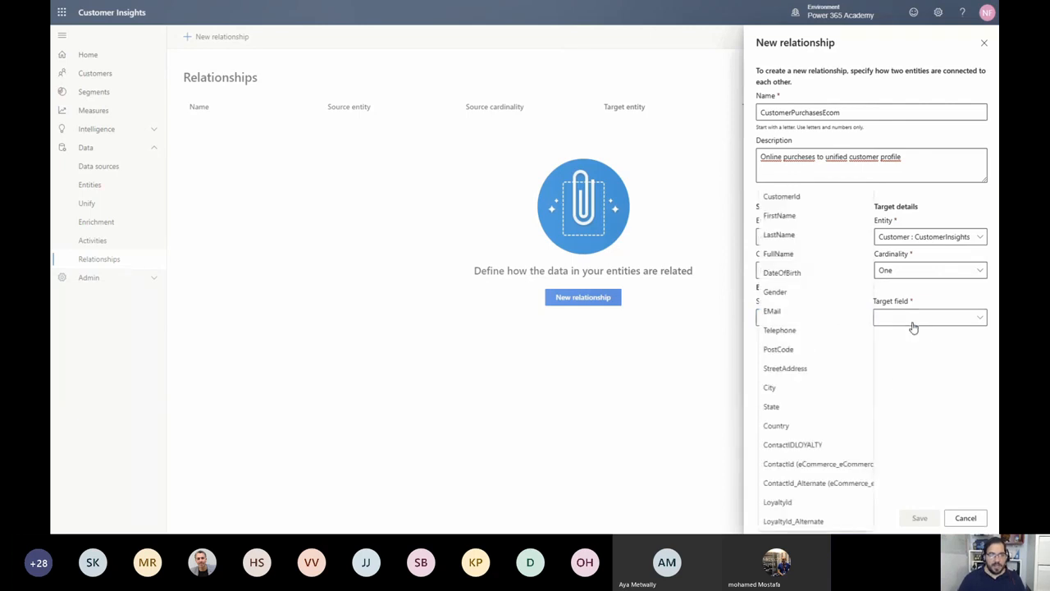
{"action": "left_click", "coordinate": [807, 466]}
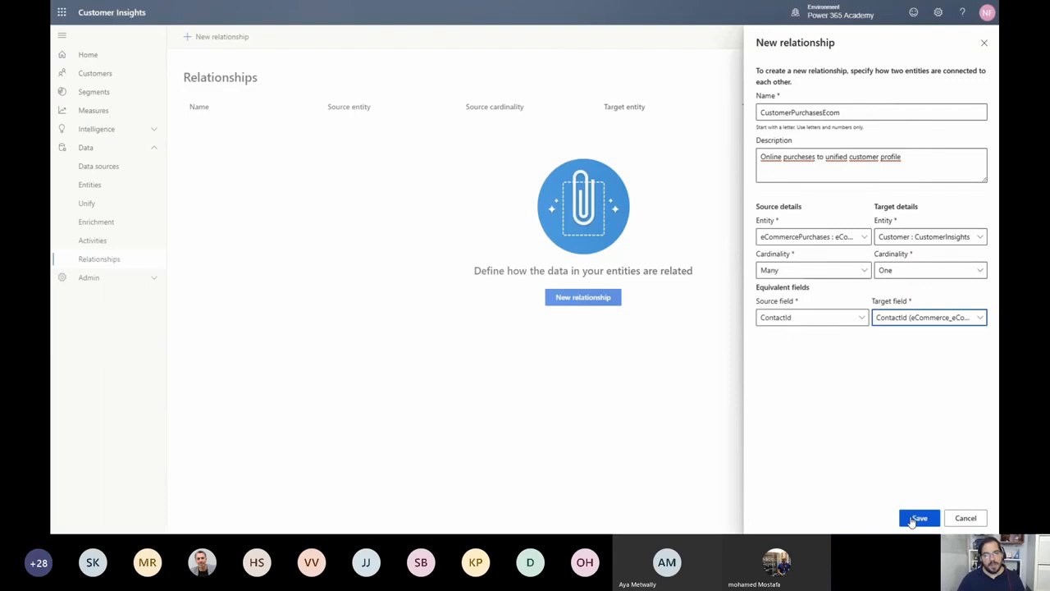
{"action": "left_click", "coordinate": [914, 519]}
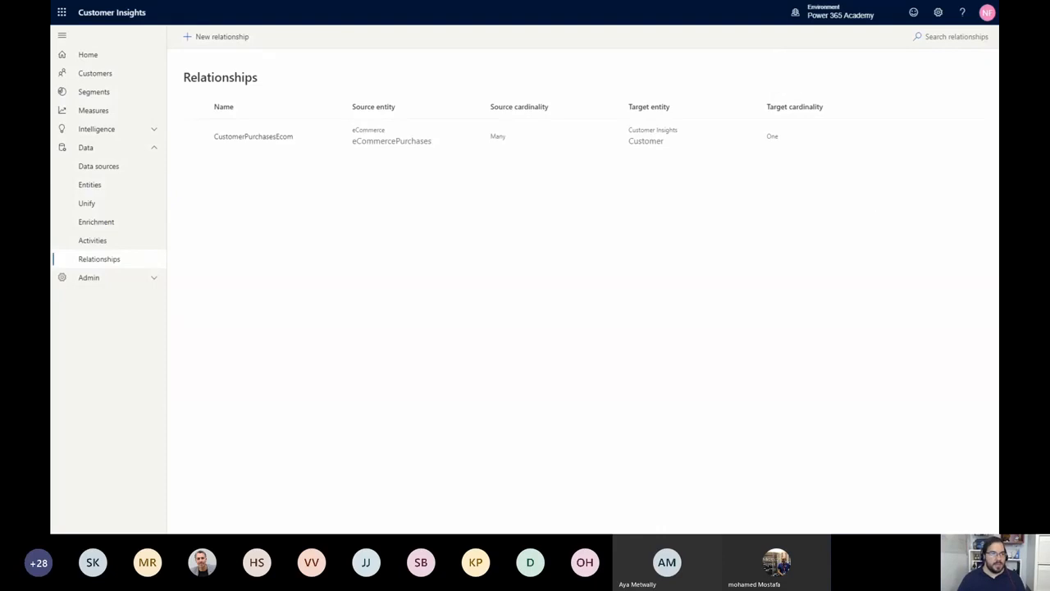
Start another relationship named CustomerPurchasesPOS with the description "Point of sales purchases to unified customers"
{"action": "left_click", "coordinate": [184, 39]}
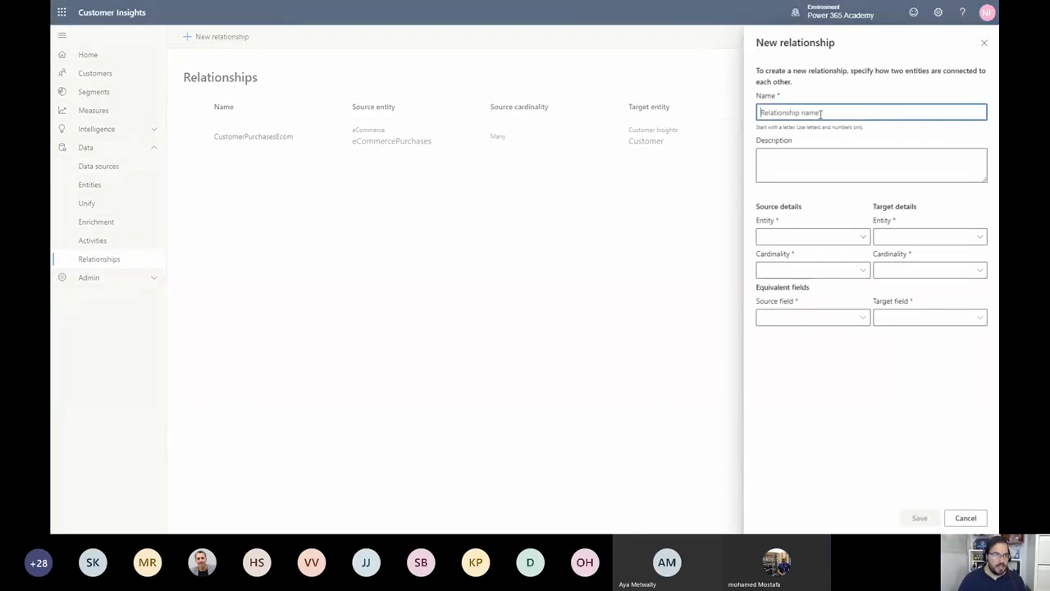
{"action": "type", "text": "CustomerPurc"}
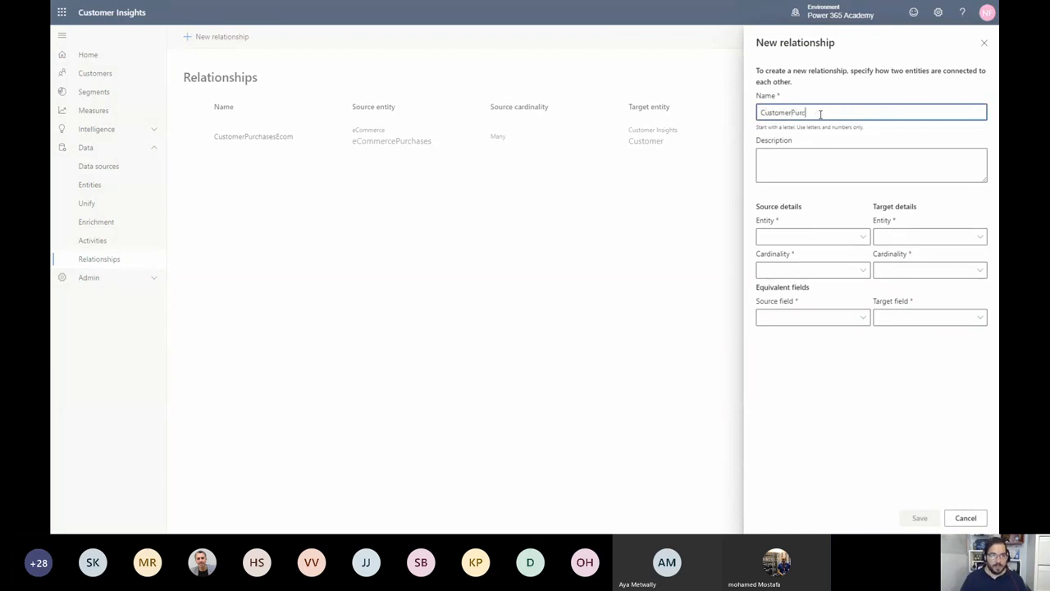
{"action": "type", "text": "hasesPOS"}
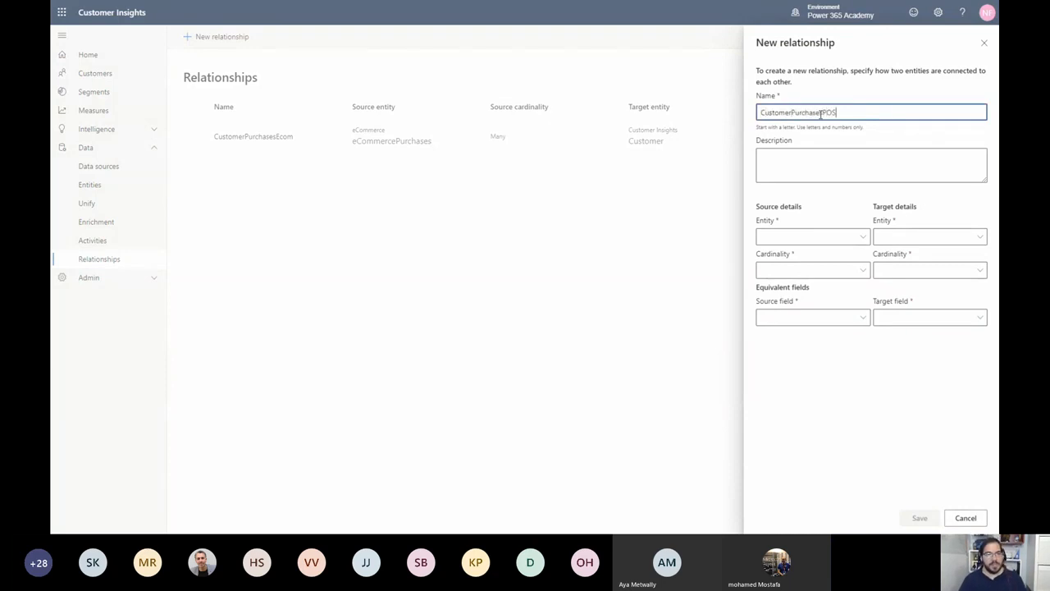
{"action": "key", "text": "Tab"}
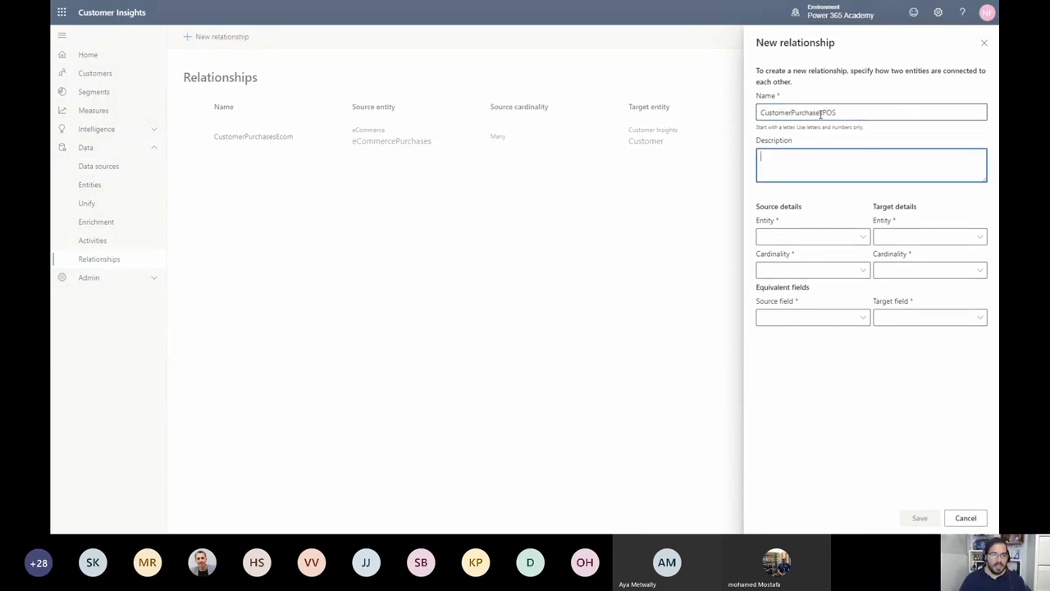
{"action": "type", "text": "Point of sales purchae"}
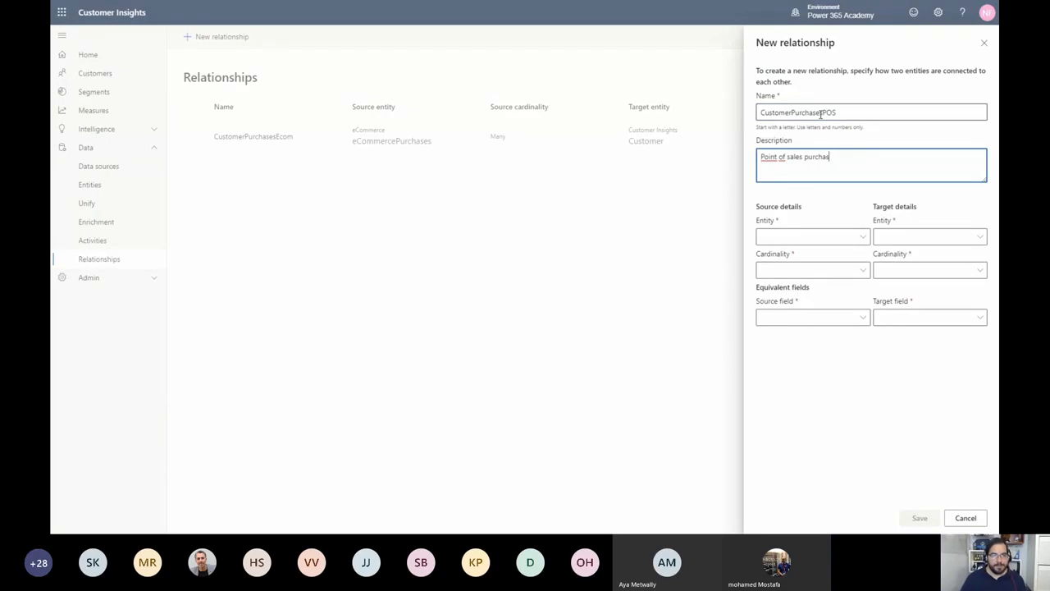
{"action": "type", "text": "es f"}
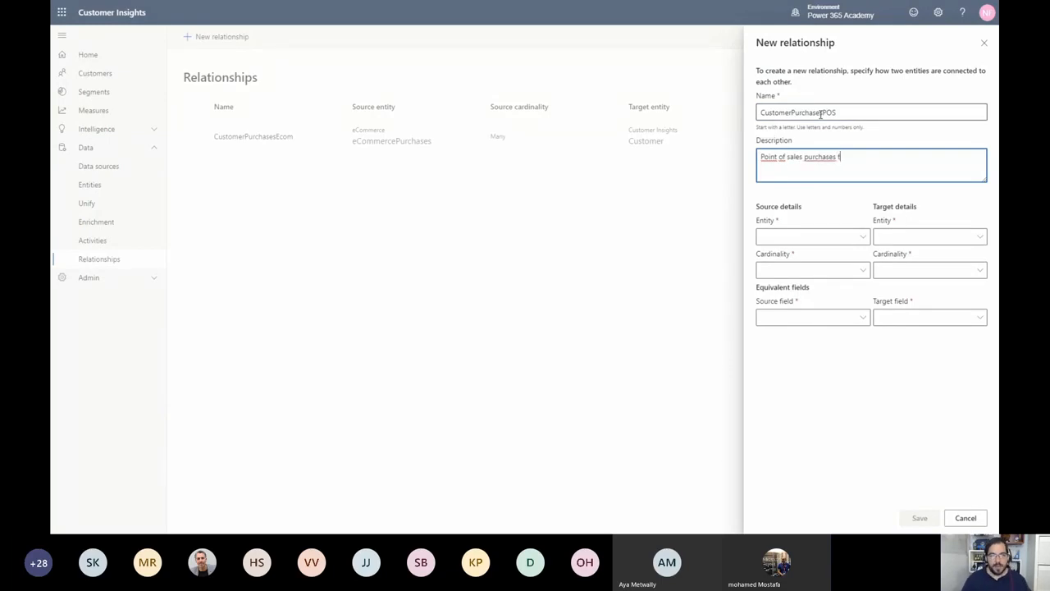
{"action": "key", "text": "BackSpace"}
{"action": "type", "text": "to unified custom"}
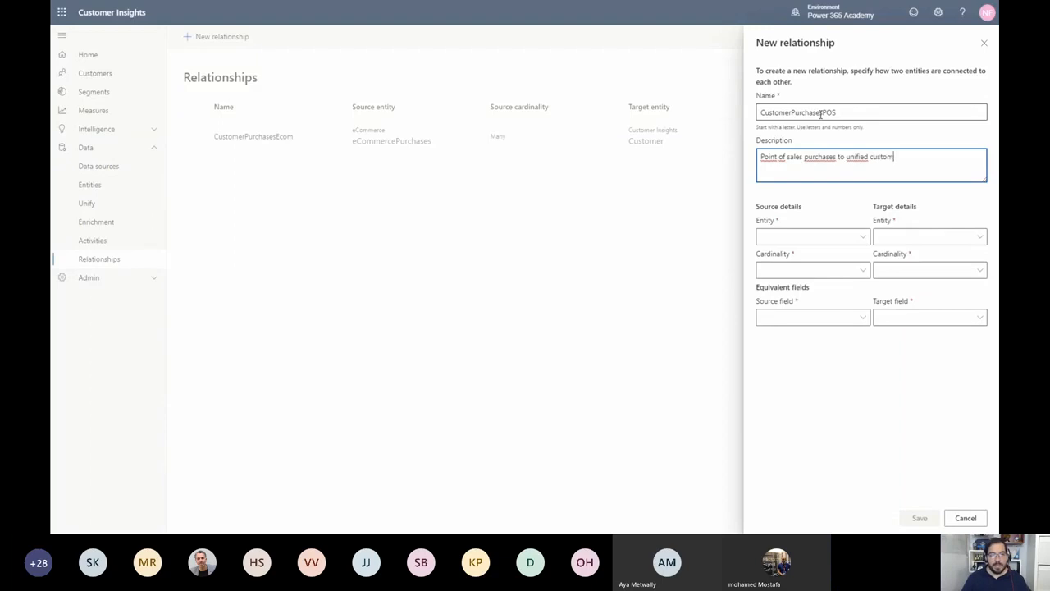
{"action": "type", "text": "ers"}
Set the POS relationship's source to posPurchases : POS with cardinality Many and its target to Customer : CustomerInsights with cardinality One
{"action": "key", "text": "Tab"}
{"action": "key", "text": "Down"}
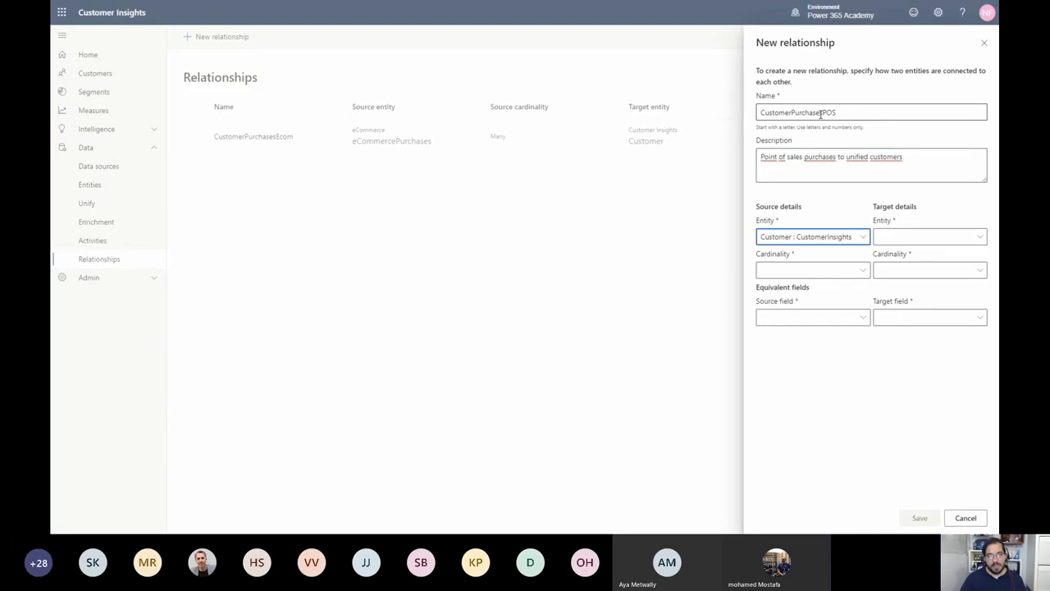
{"action": "left_click", "coordinate": [813, 238]}
{"action": "left_click", "coordinate": [811, 330]}
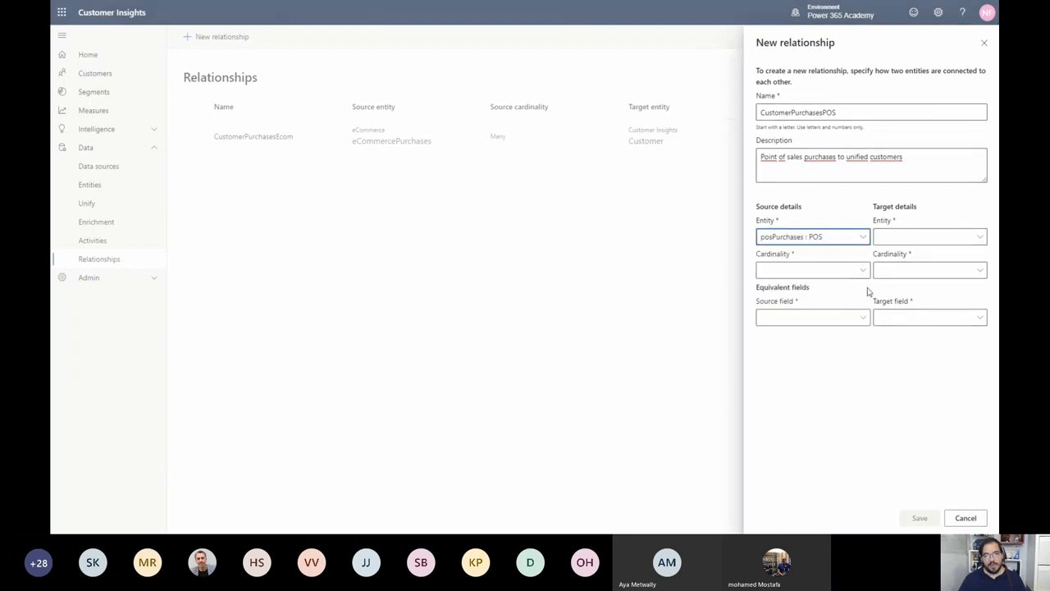
{"action": "left_click", "coordinate": [919, 240]}
{"action": "left_click", "coordinate": [912, 255]}
{"action": "left_click", "coordinate": [786, 271]}
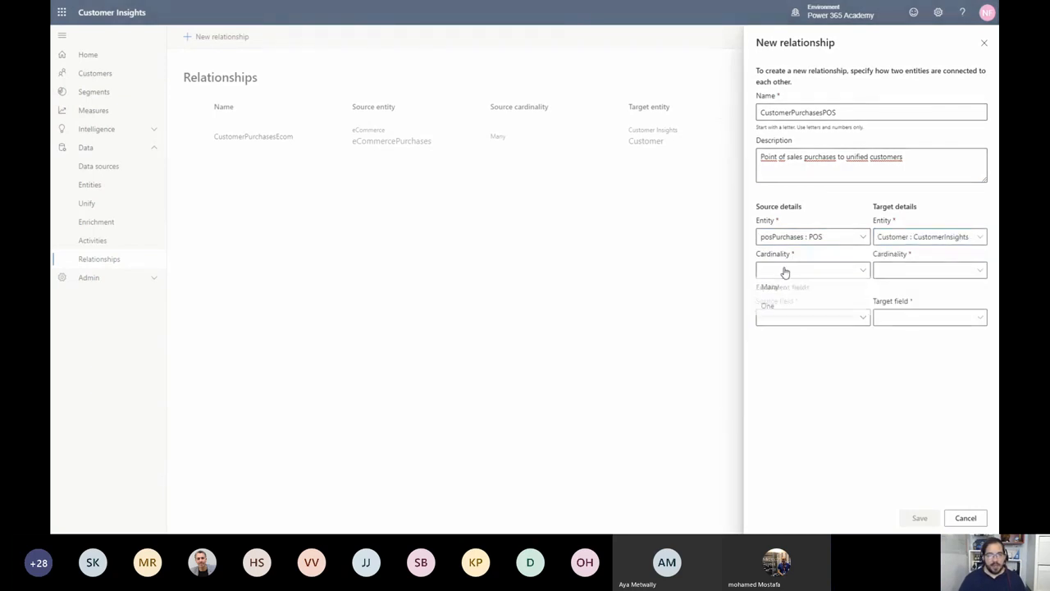
{"action": "left_click", "coordinate": [788, 289]}
{"action": "left_click", "coordinate": [910, 271]}
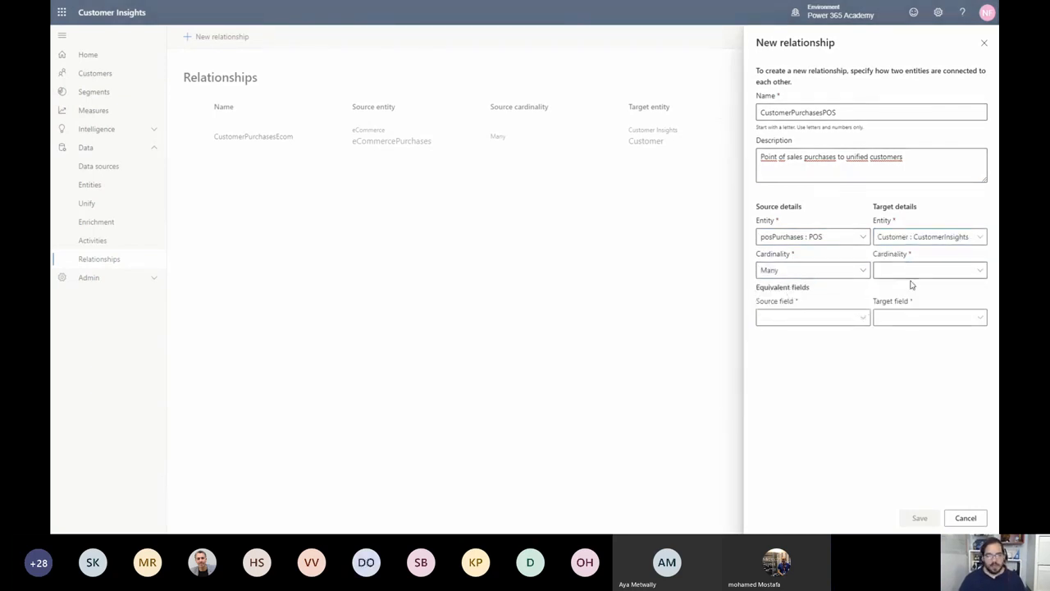
{"action": "left_click", "coordinate": [903, 289]}
Link the source field LoyaltyId to the Customer entity's LoyaltyId field and save the POS relationship
{"action": "left_click", "coordinate": [816, 320]}
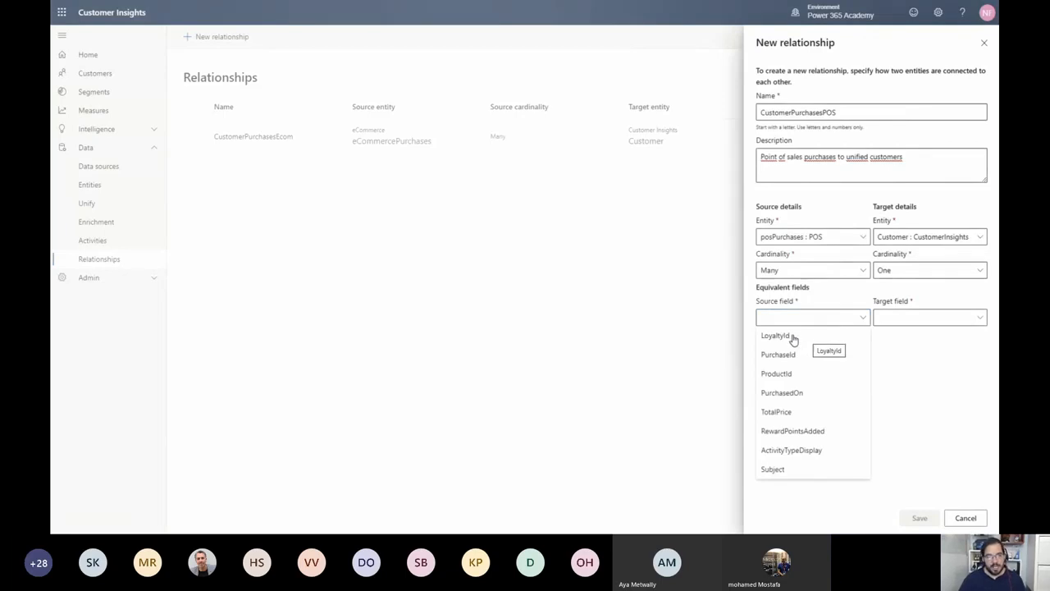
{"action": "left_click", "coordinate": [791, 335]}
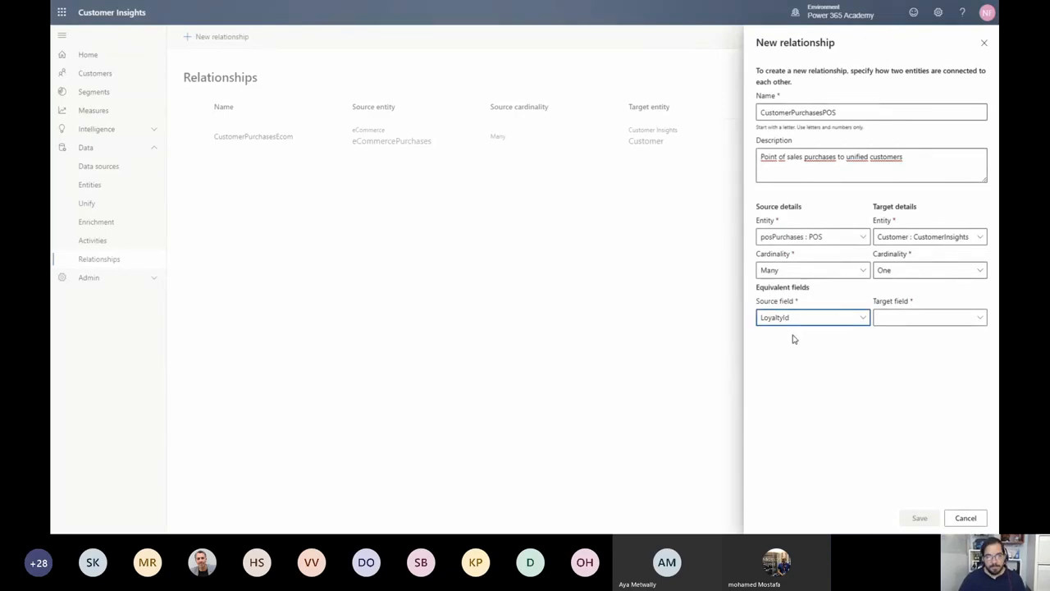
{"action": "left_click", "coordinate": [919, 319]}
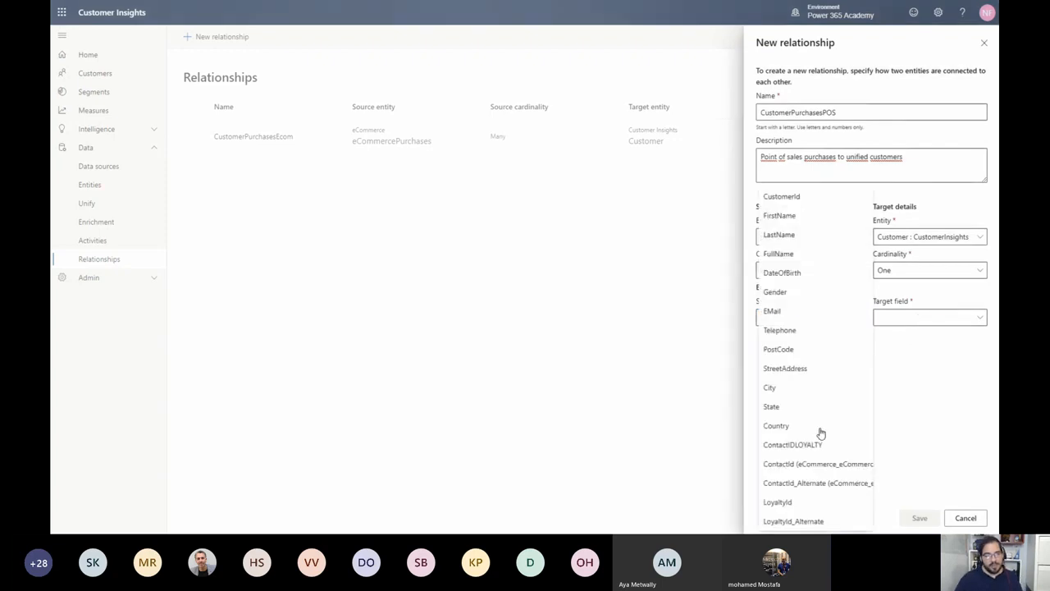
{"action": "left_click", "coordinate": [778, 502]}
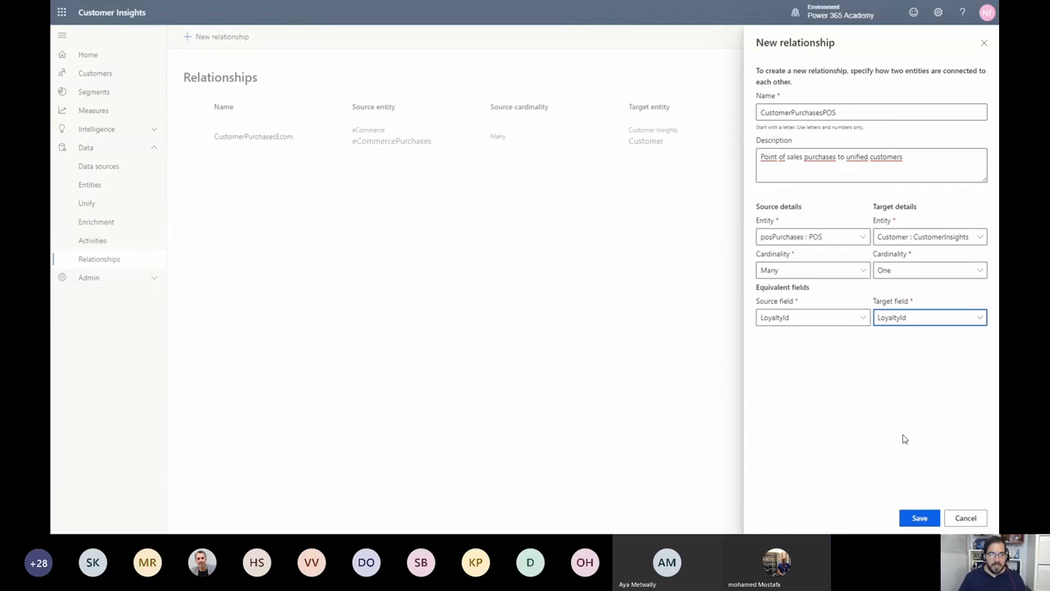
{"action": "left_click", "coordinate": [922, 519]}
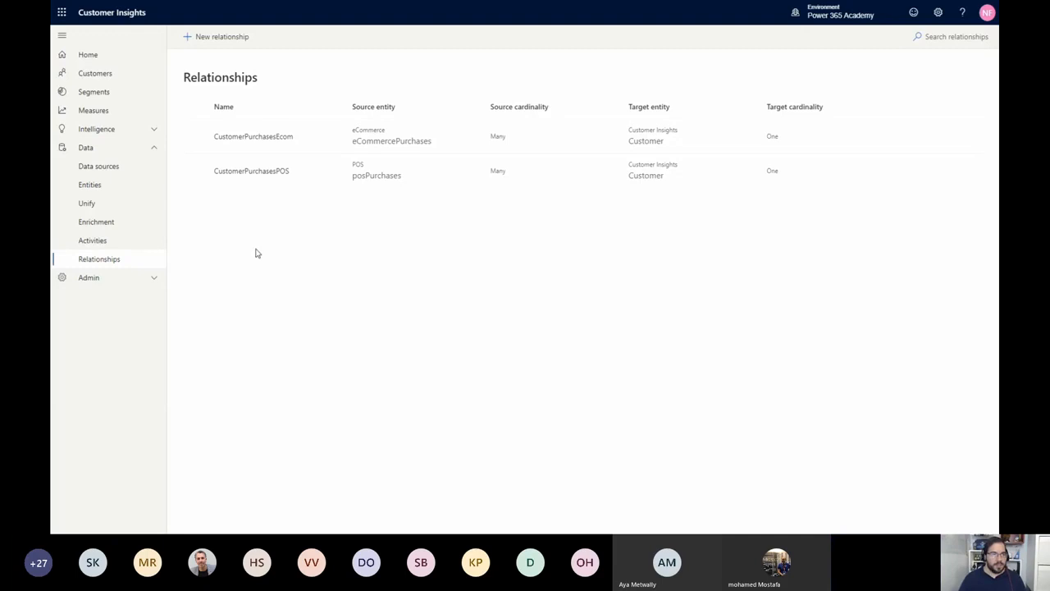
Start a new business measure in Measures with the name AverageStorePurchaseValue
{"action": "left_click", "coordinate": [142, 113]}
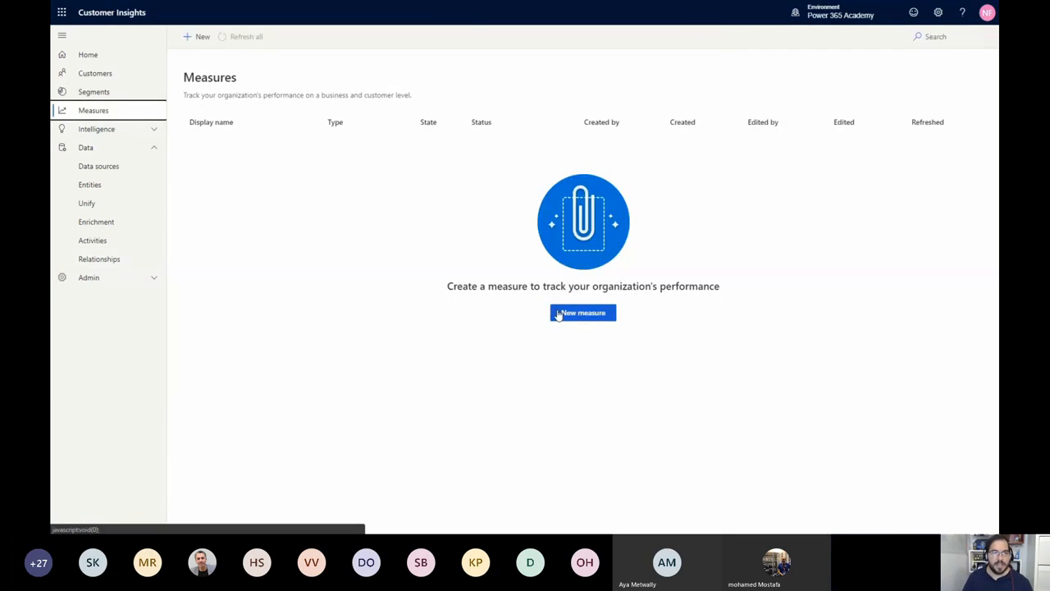
{"action": "left_click", "coordinate": [558, 313]}
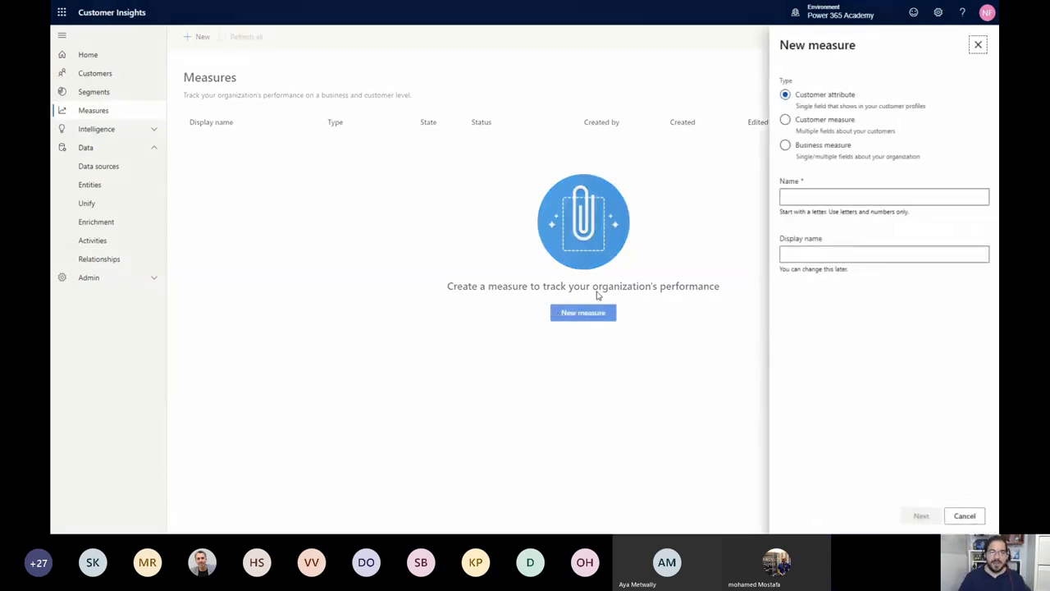
{"action": "left_click", "coordinate": [846, 148]}
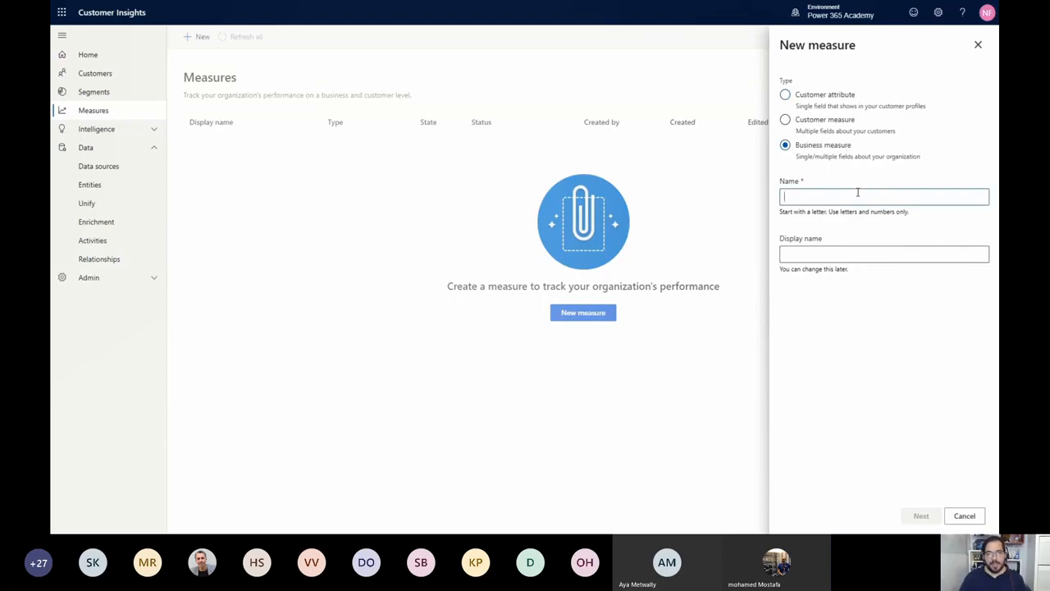
{"action": "type", "text": "Average"}
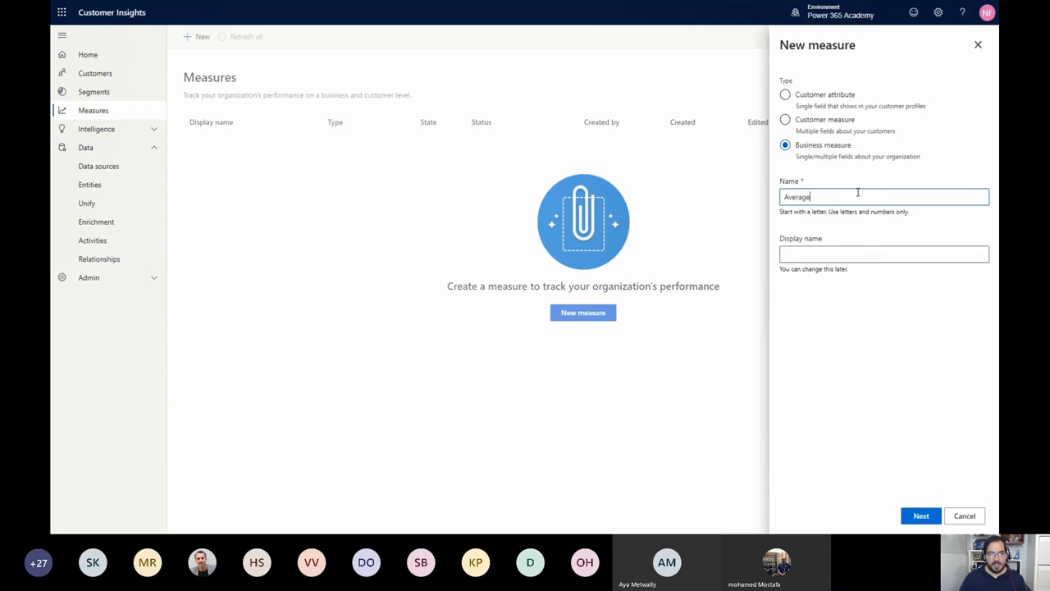
{"action": "type", "text": "StorePurchaseValue"}
{"action": "key", "text": "Tab"}
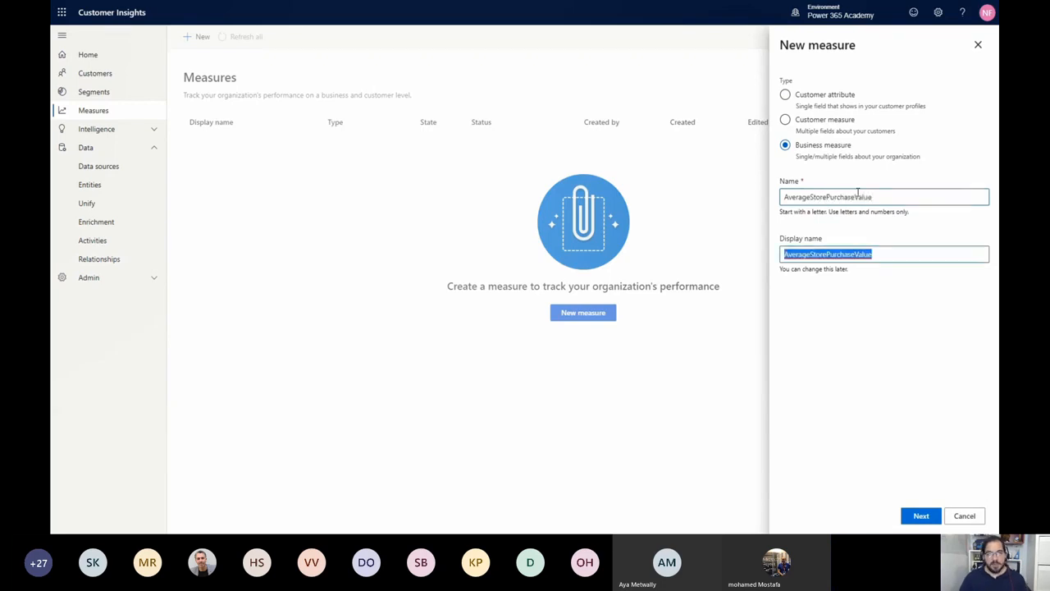
Set the new measure's display name to "Average Store Purchase Value ($)" and continue to its definition
{"action": "key", "text": "Home"}
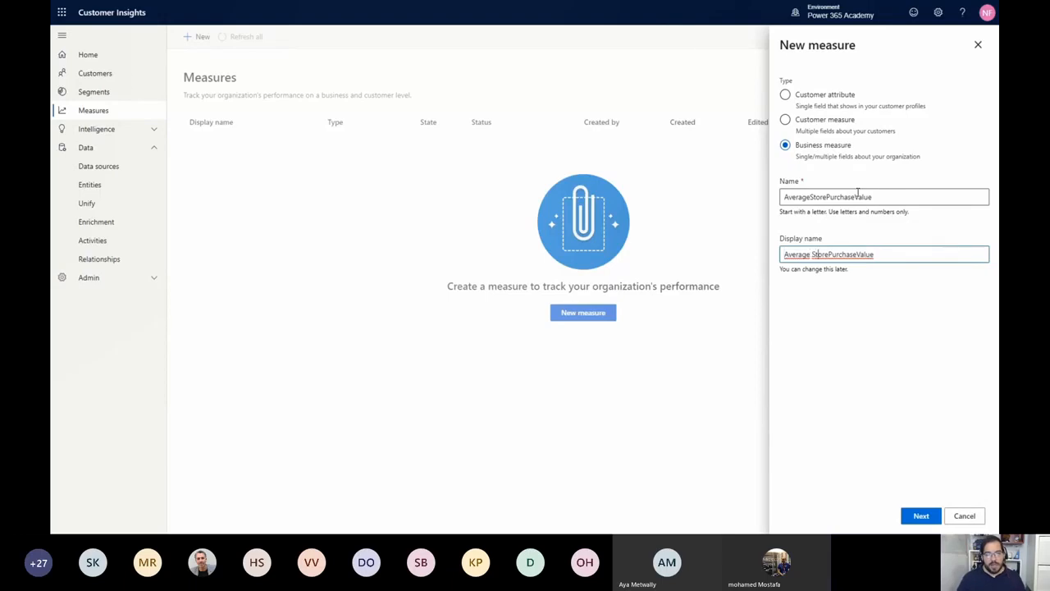
{"action": "key", "text": "Right"}
{"action": "key", "text": "Right"}
{"action": "key", "text": "Right"}
{"action": "key", "text": "Right"}
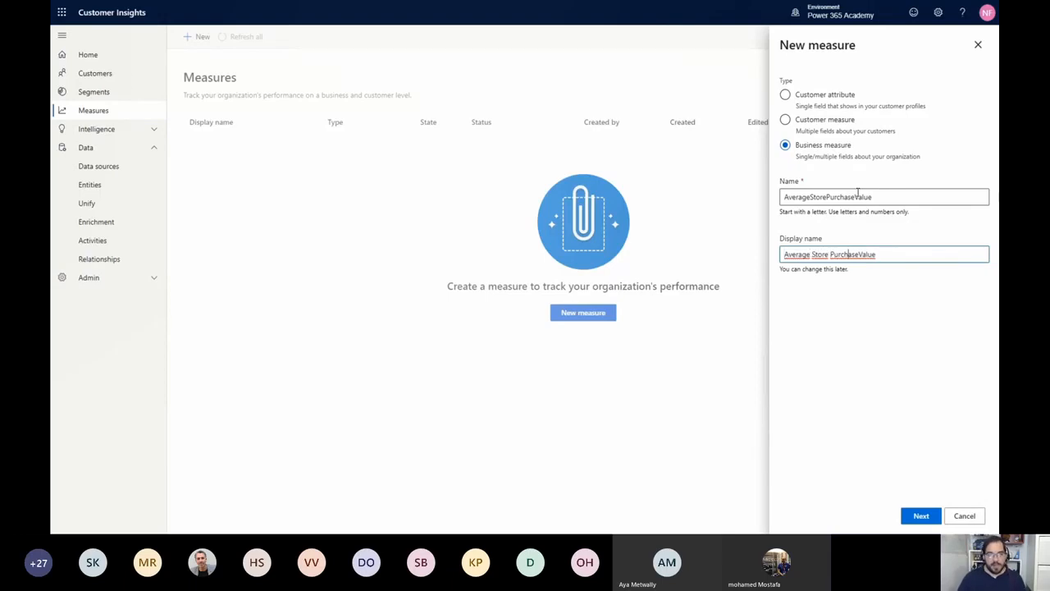
{"action": "key", "text": "Right"}
{"action": "key", "text": "End"}
{"action": "type", "text": "($)"}
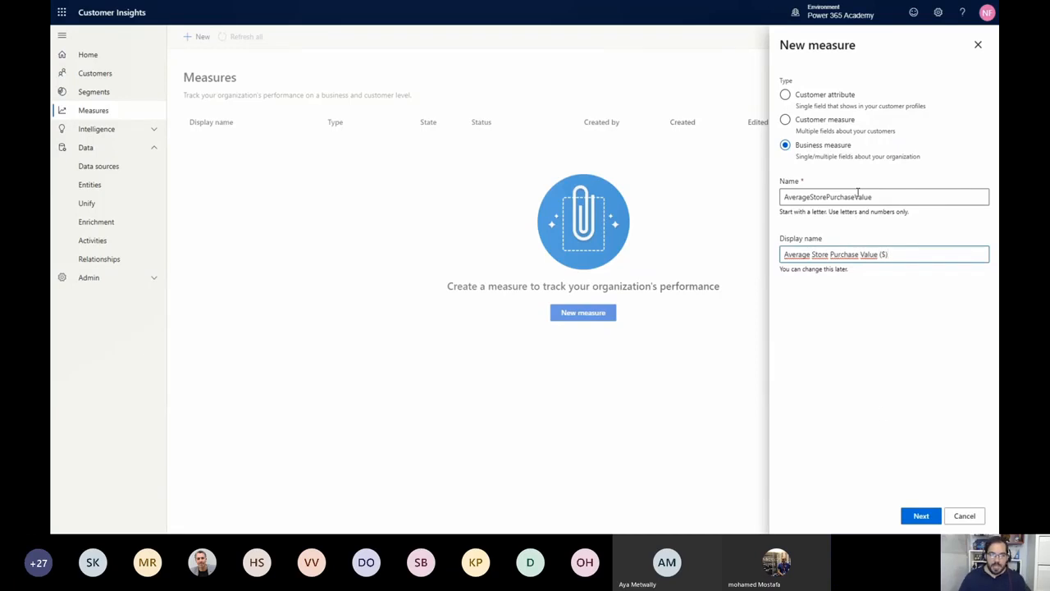
{"action": "left_click", "coordinate": [921, 517]}
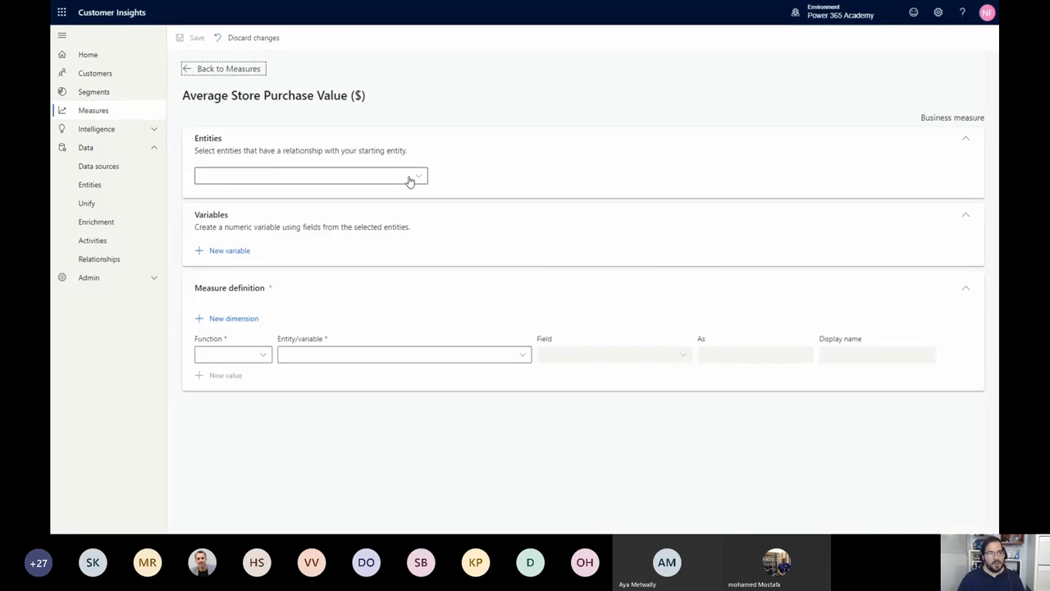
Use posPurchases : POS as the measure's entity and define its value as the Average of the TotalPrice field
{"action": "left_click", "coordinate": [411, 181]}
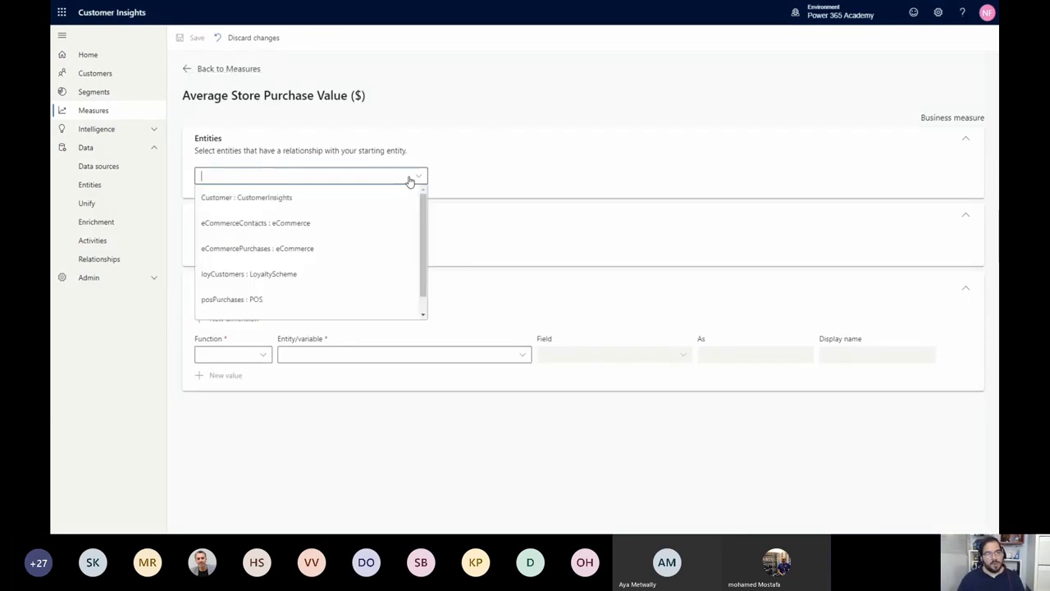
{"action": "left_click", "coordinate": [283, 300]}
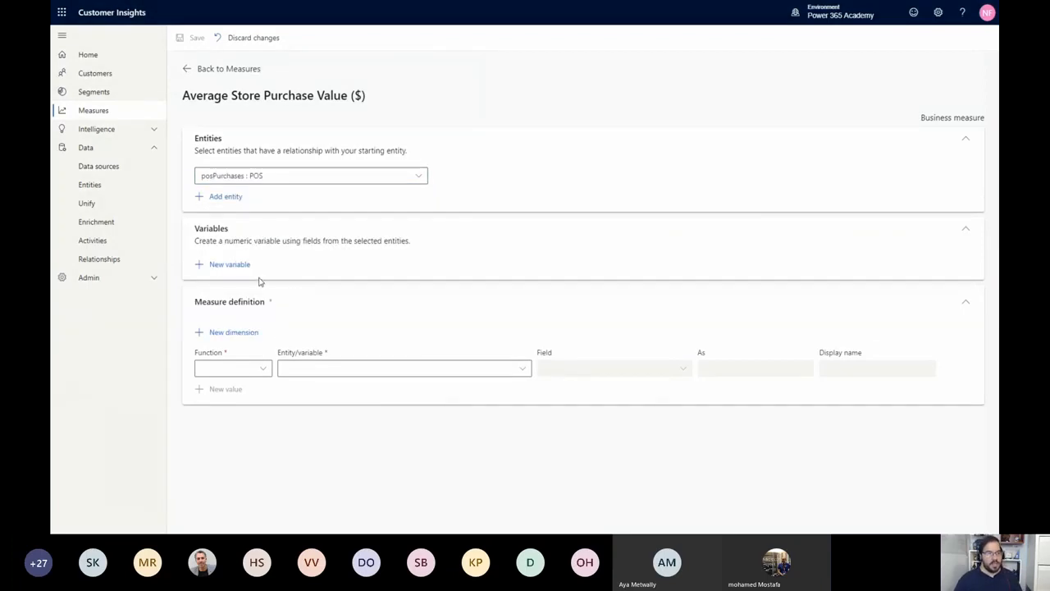
{"action": "left_click", "coordinate": [247, 375]}
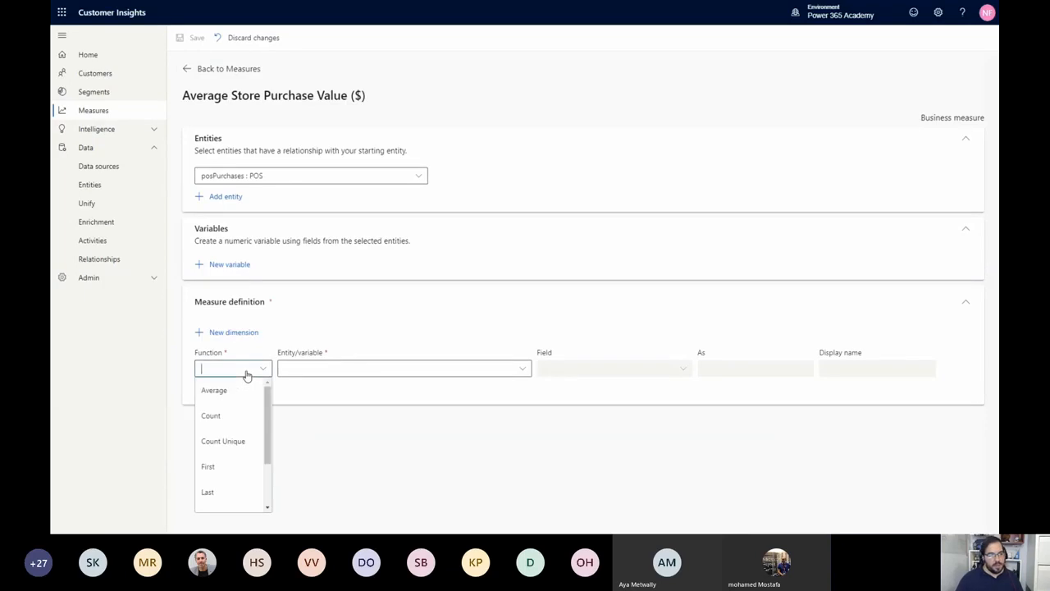
{"action": "left_click", "coordinate": [237, 390]}
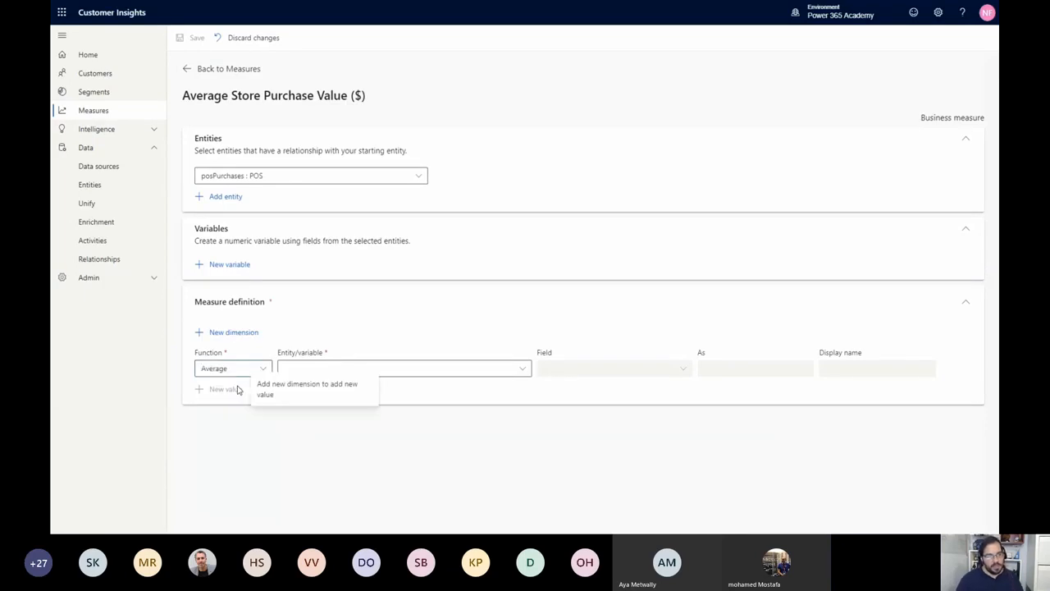
{"action": "left_click", "coordinate": [334, 374]}
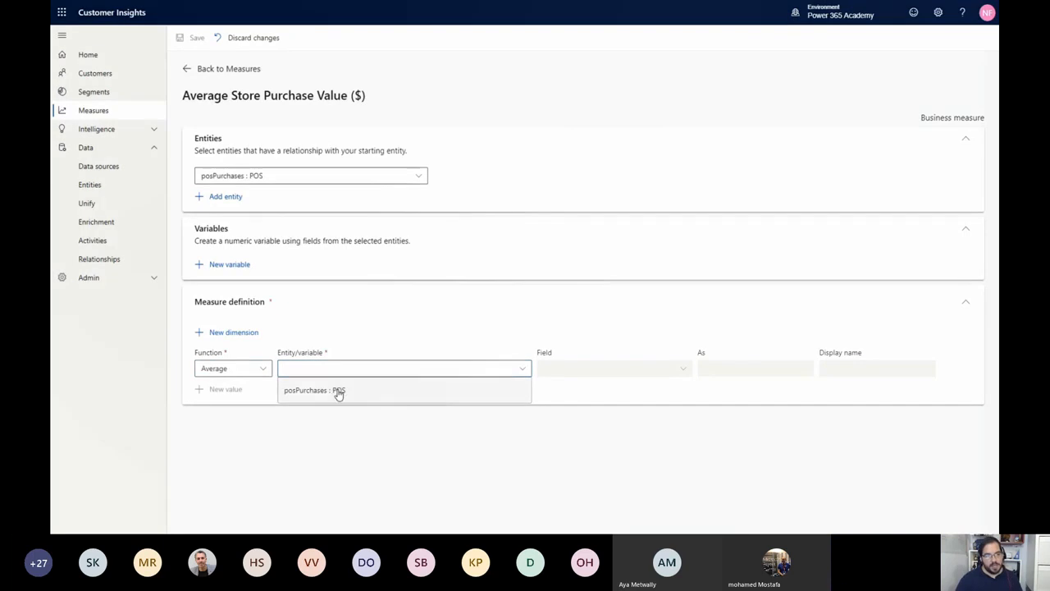
{"action": "left_click", "coordinate": [337, 391]}
{"action": "left_click", "coordinate": [607, 379]}
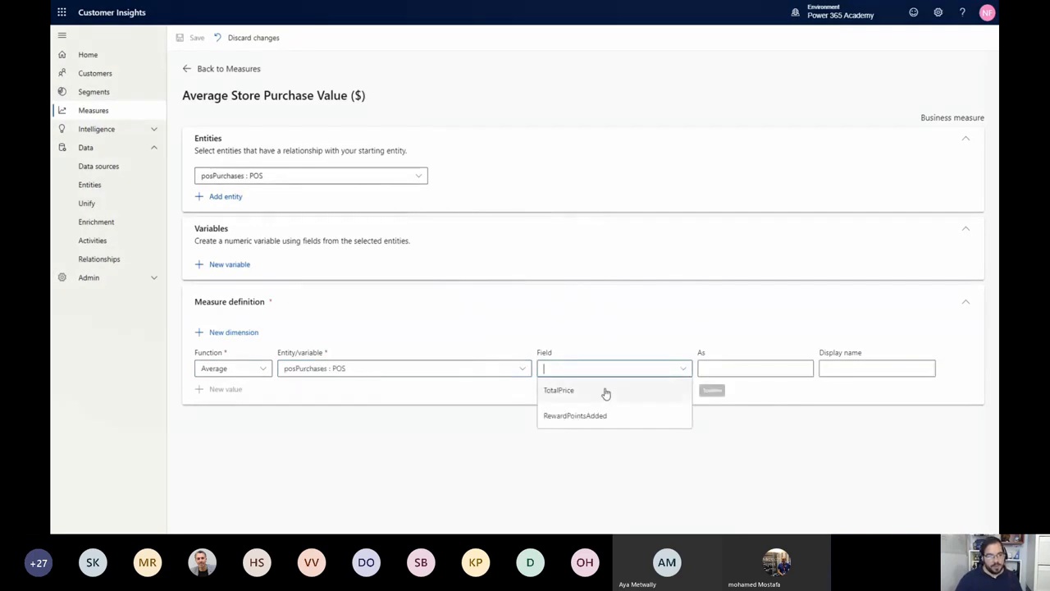
{"action": "left_click", "coordinate": [605, 391]}
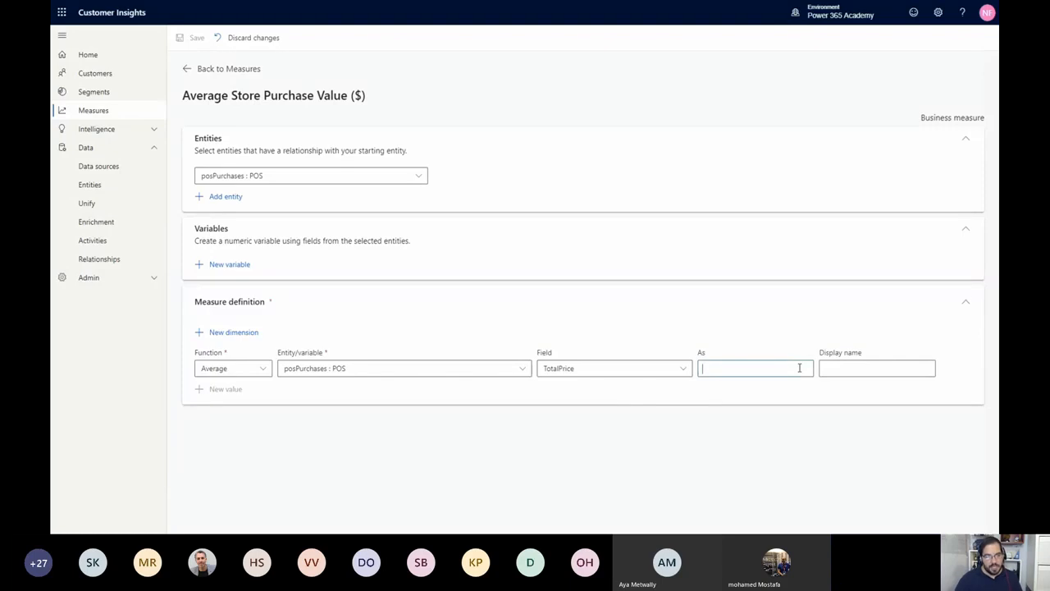
Name the calculated value AverageStorePurchaseValue with display name "Average Store Purchase Value ($)" and save the measure
{"action": "type", "text": "Averat"}
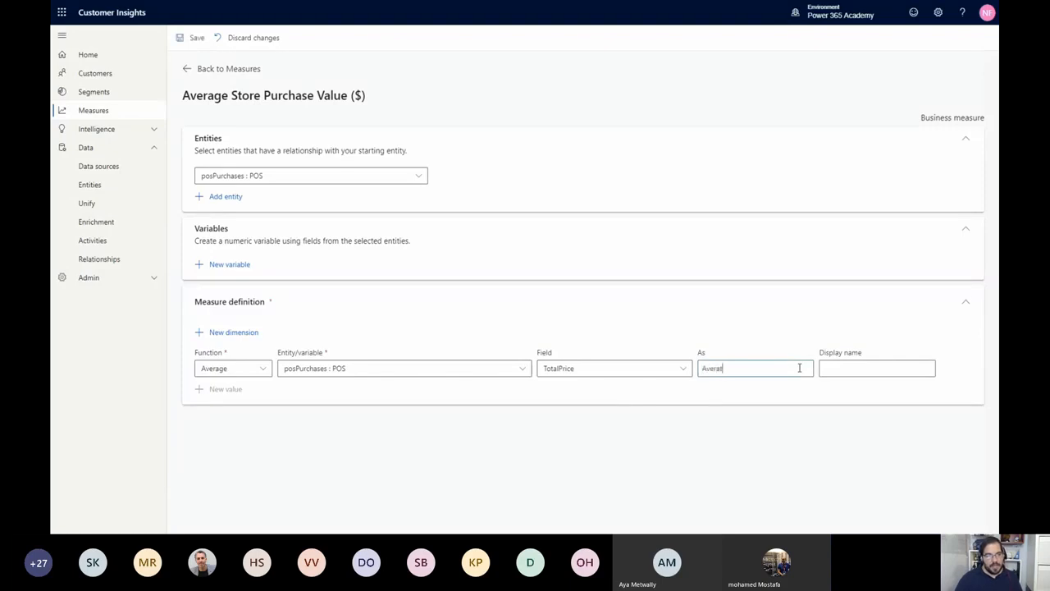
{"action": "key", "text": "BackSpace"}
{"action": "type", "text": "geStorePurchase"}
{"action": "type", "text": "Value"}
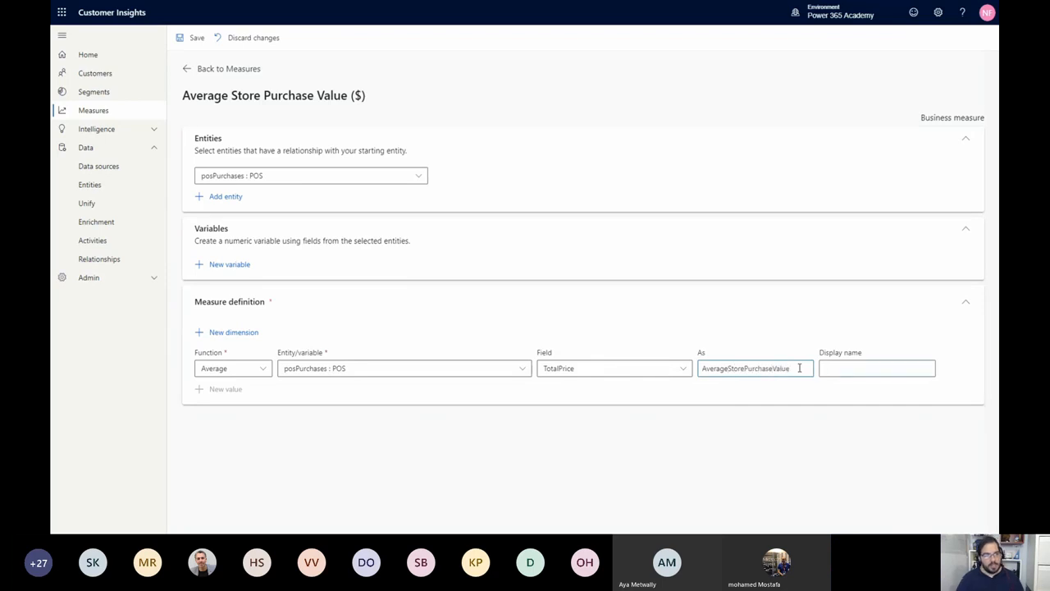
{"action": "type", "text": "Average Store "}
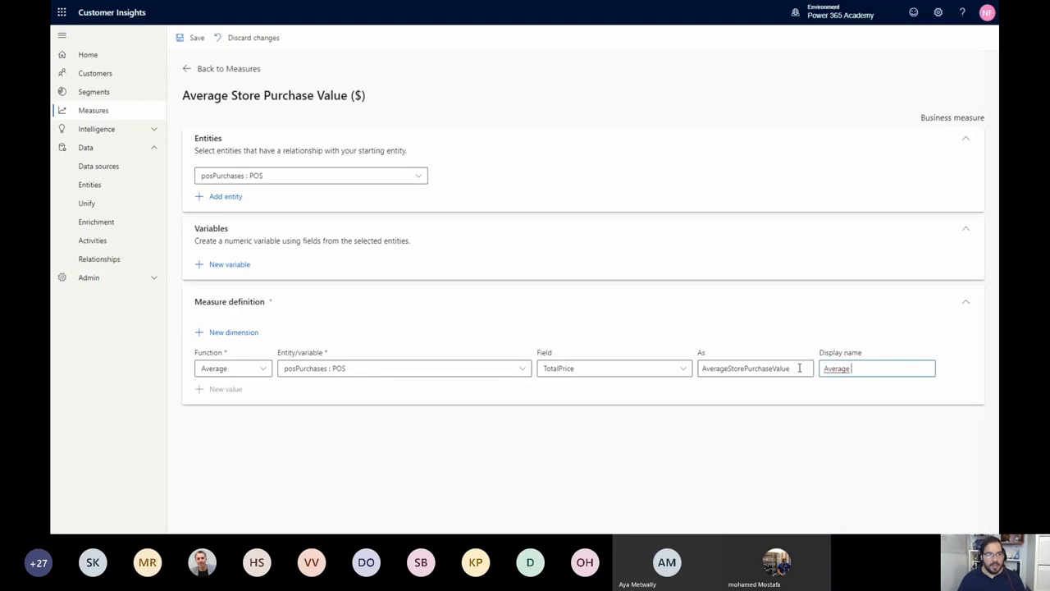
{"action": "type", "text": "Pur"}
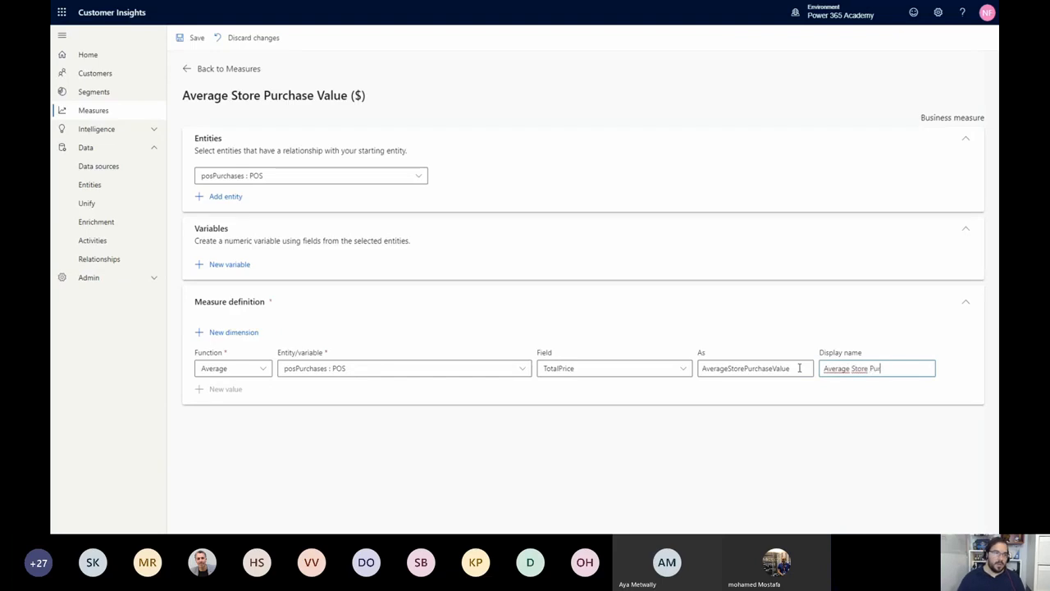
{"action": "type", "text": "ch"}
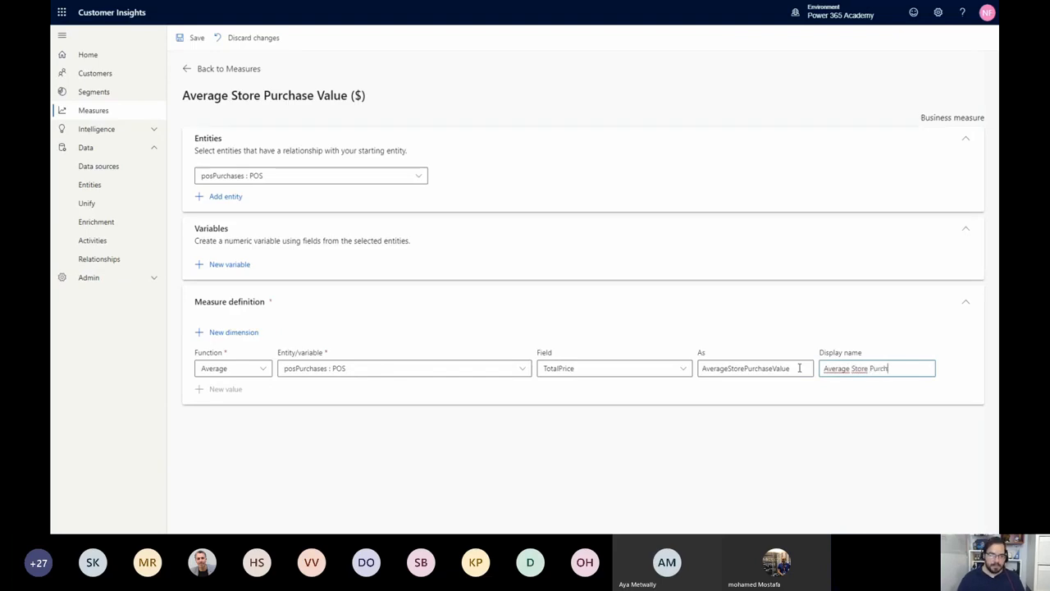
{"action": "type", "text": "ase Value "}
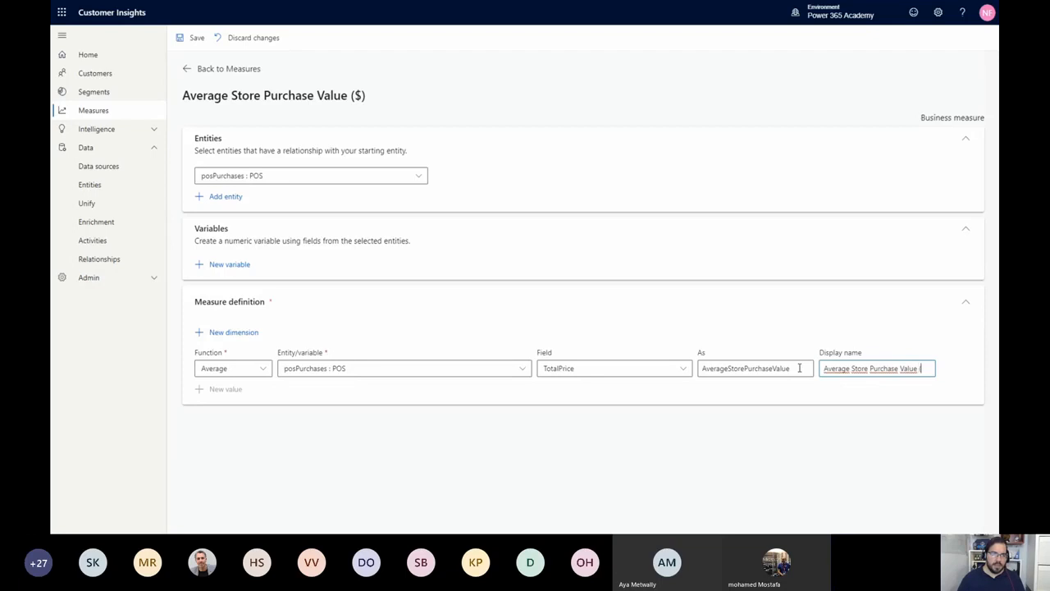
{"action": "type", "text": "($)"}
{"action": "left_click", "coordinate": [197, 47]}
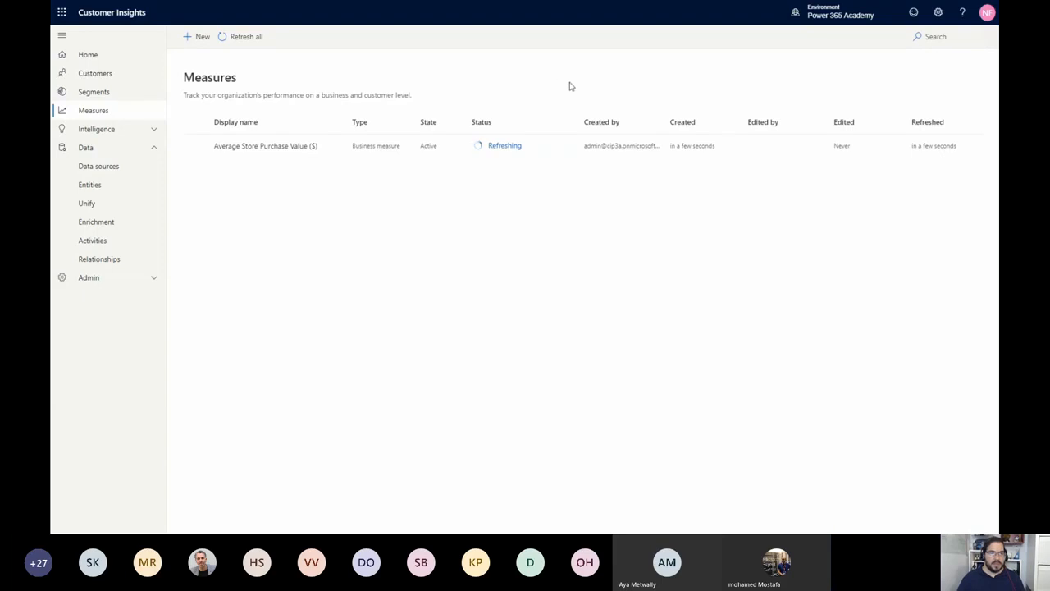
Start another business measure with the name AverageWebPurchaseValue
{"action": "left_click", "coordinate": [203, 39]}
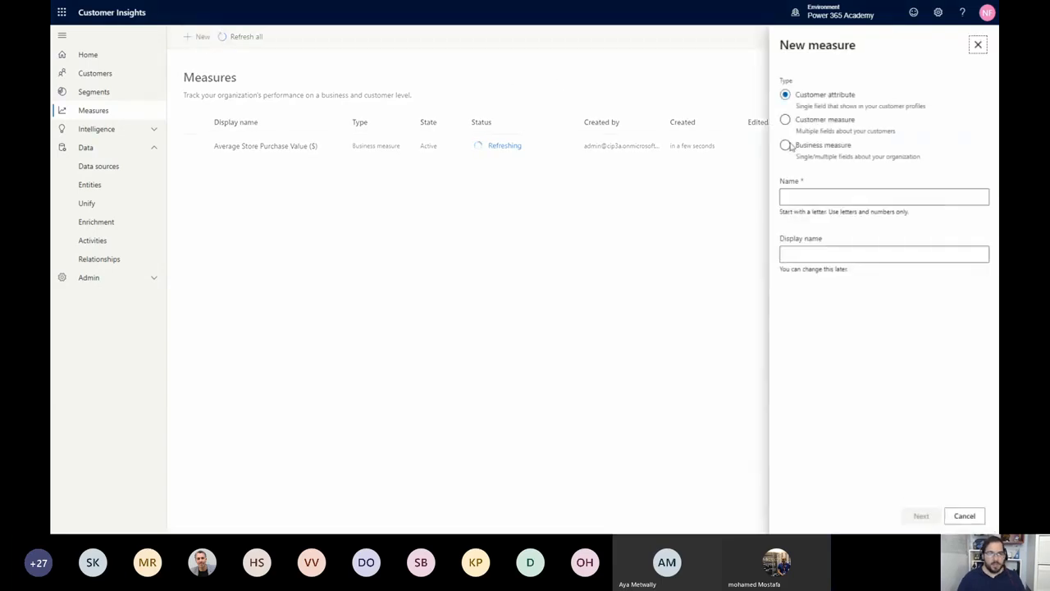
{"action": "left_click", "coordinate": [824, 154]}
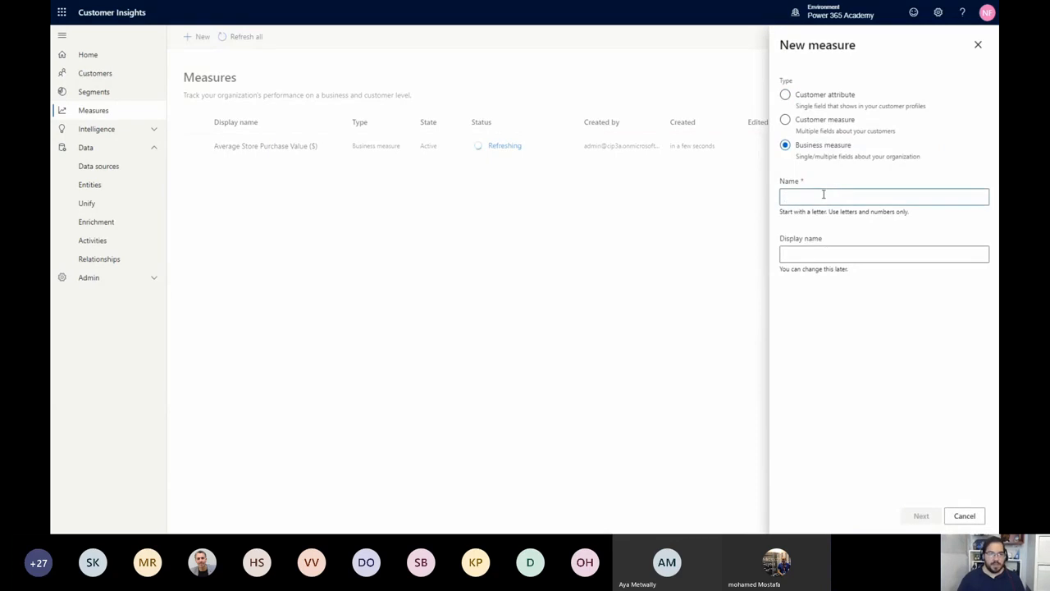
{"action": "type", "text": "Avera"}
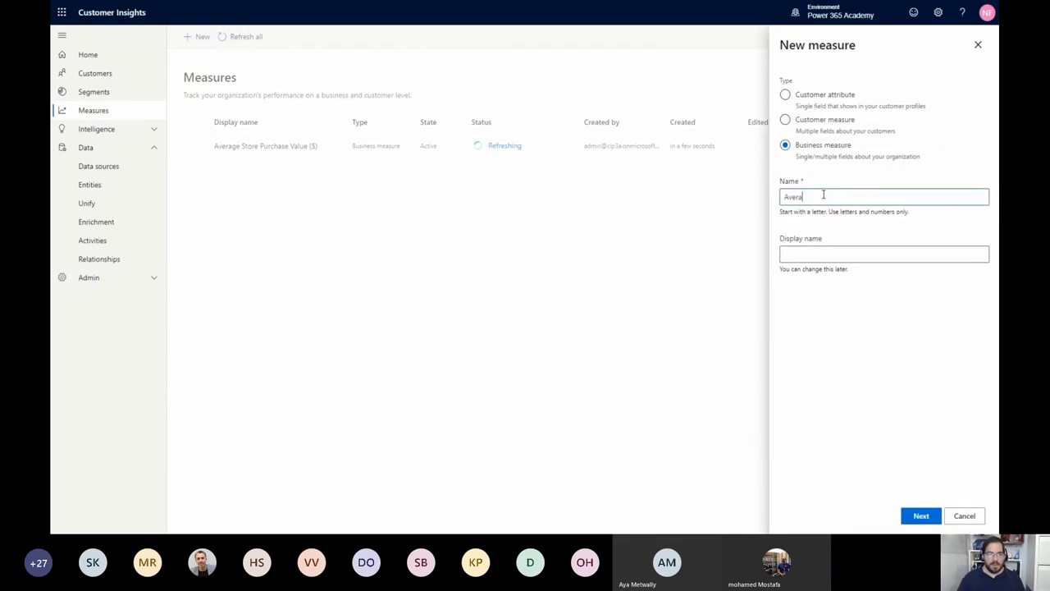
{"action": "type", "text": "geWebPurchaseValue"}
{"action": "key", "text": "Tab"}
{"action": "key", "text": "shift+Tab"}
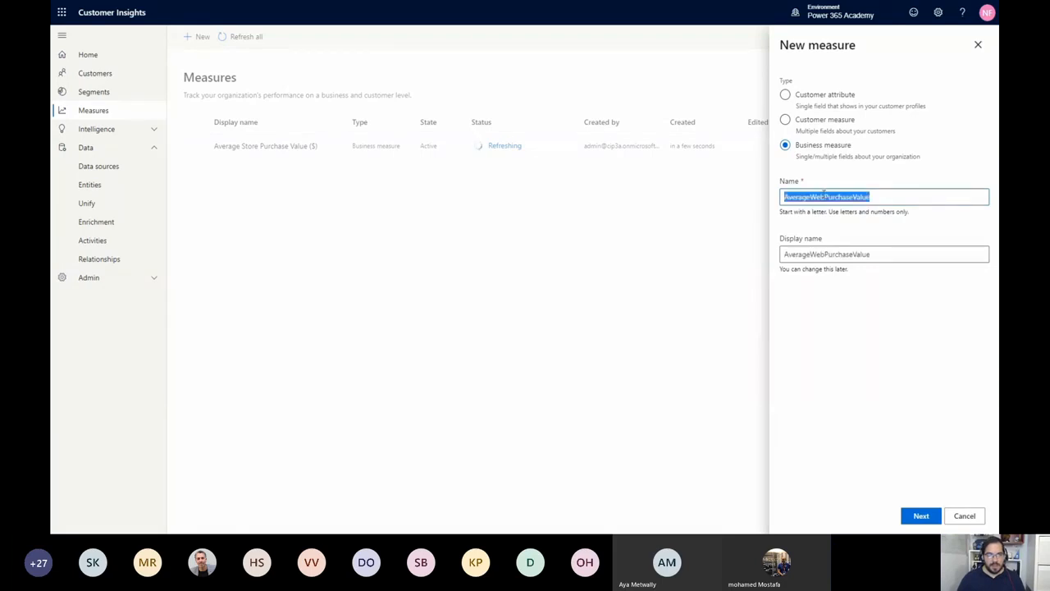
{"action": "key", "text": "Tab"}
{"action": "left_click", "coordinate": [810, 255]}
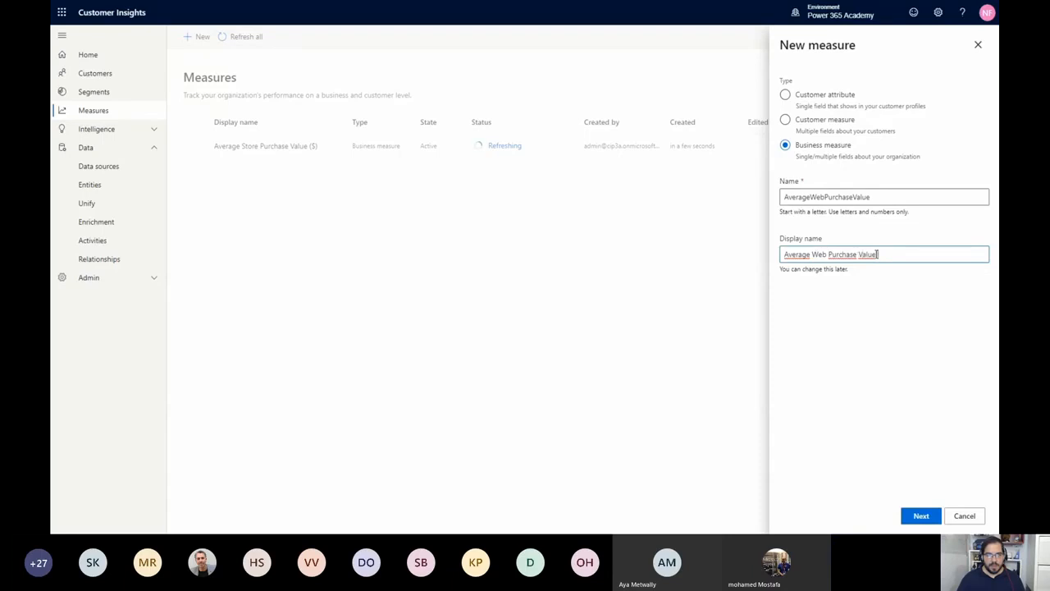
{"action": "type", "text": "($)"}
{"action": "key", "text": "shift+Tab"}
{"action": "key", "text": "shift+Tab"}
{"action": "key", "text": "Tab"}
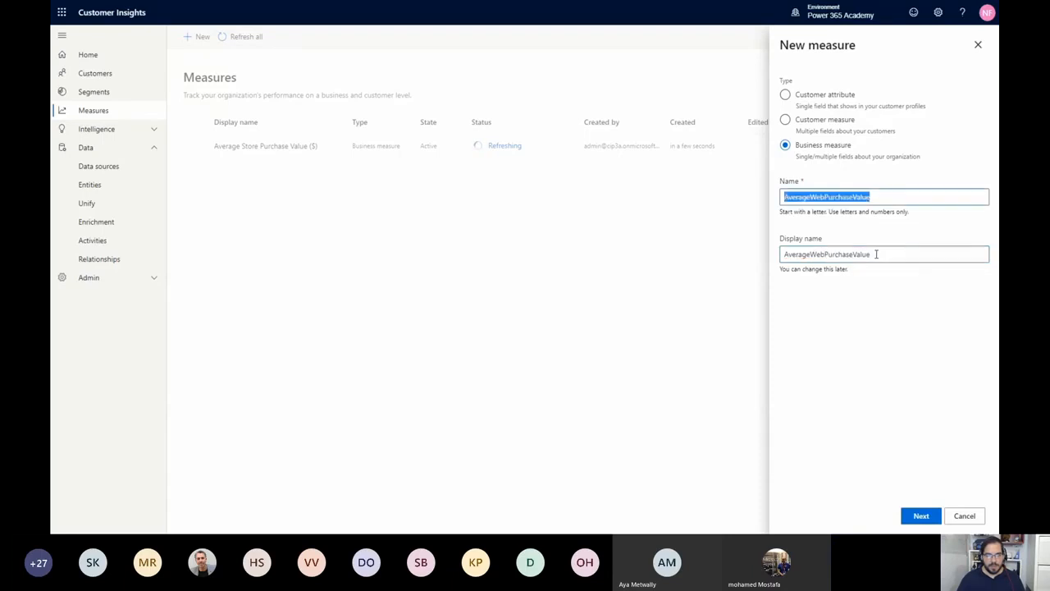
Set the web measure's display name to "Average Web Purchase Value ($)" and continue to its definition
{"action": "left_click", "coordinate": [876, 254]}
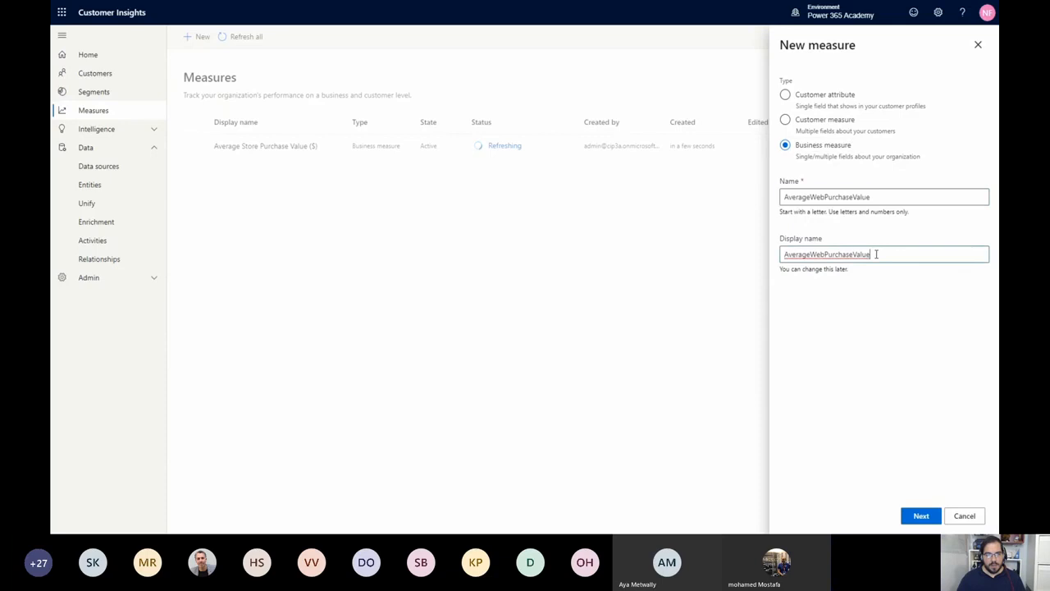
{"action": "type", "text": "($"}
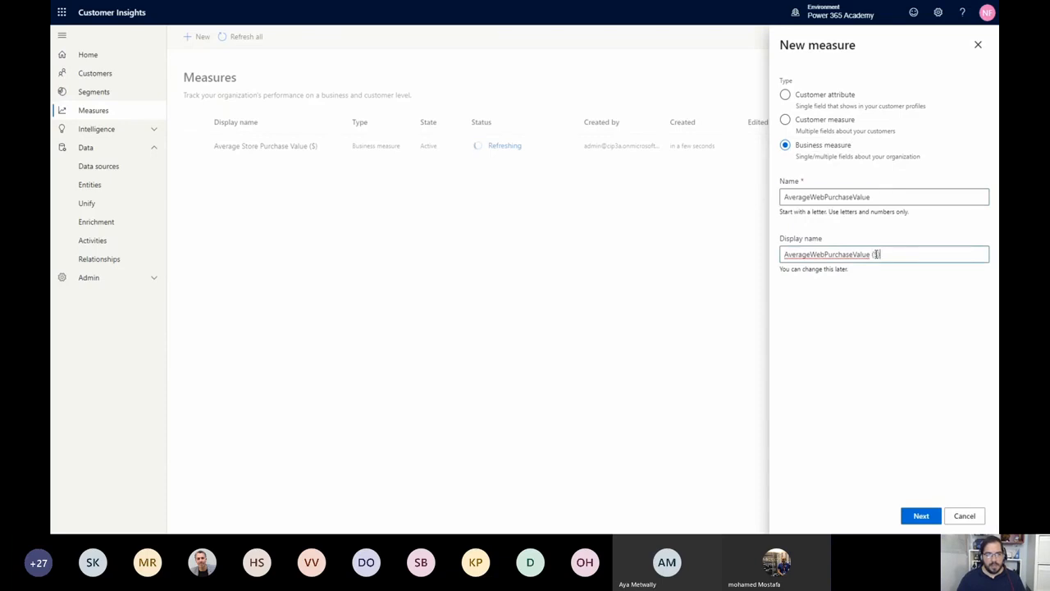
{"action": "key", "text": "Home"}
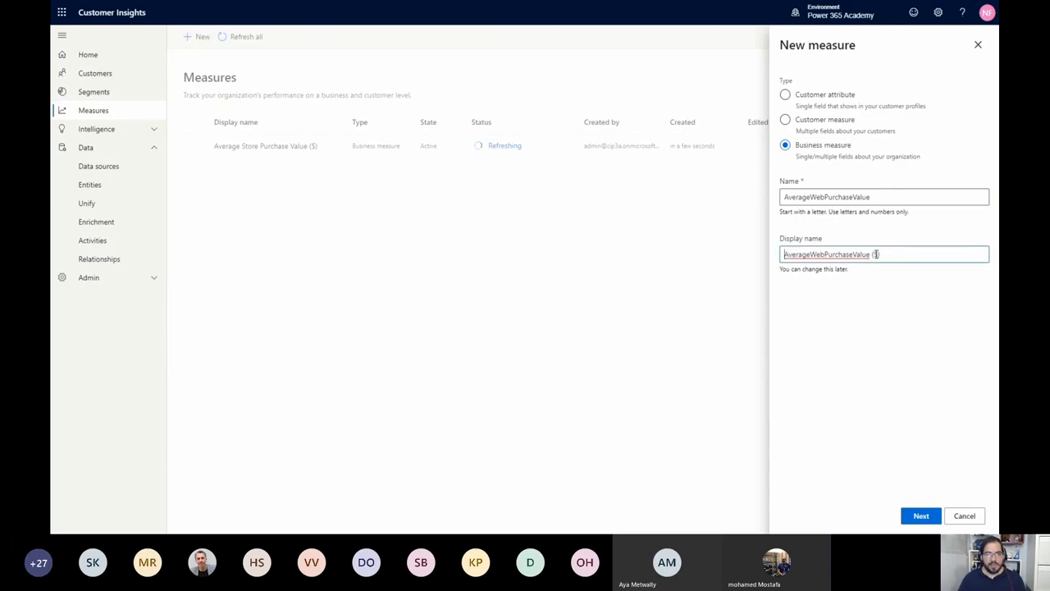
{"action": "key", "text": "Right"}
{"action": "key", "text": "Right"}
{"action": "key", "text": "Right"}
{"action": "key", "text": "Right"}
{"action": "key", "text": "Right"}
{"action": "key", "text": "Right"}
{"action": "key", "text": "Right"}
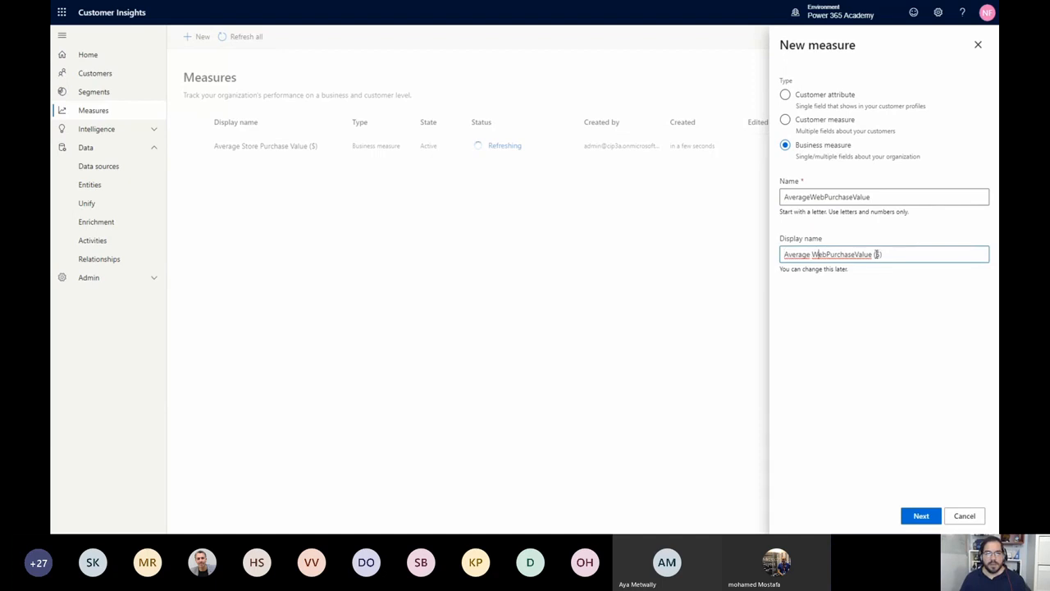
{"action": "key", "text": "Right"}
{"action": "key", "text": "Right"}
{"action": "key", "text": "Right"}
{"action": "key", "text": "Right"}
{"action": "key", "text": "Right"}
{"action": "key", "text": "Right"}
{"action": "key", "text": "Right"}
{"action": "key", "text": "Right"}
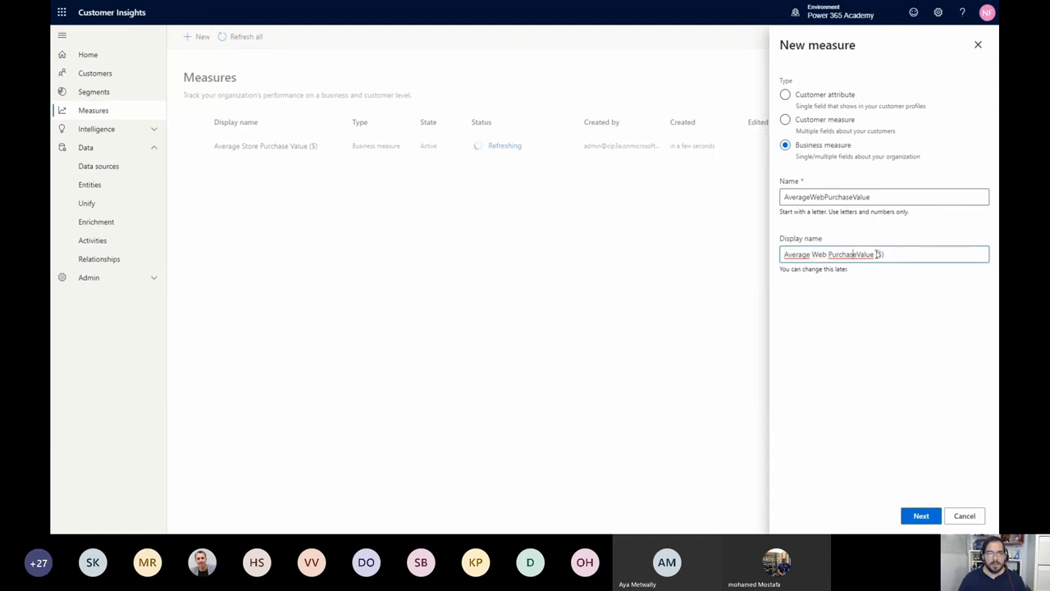
{"action": "left_click", "coordinate": [919, 517]}
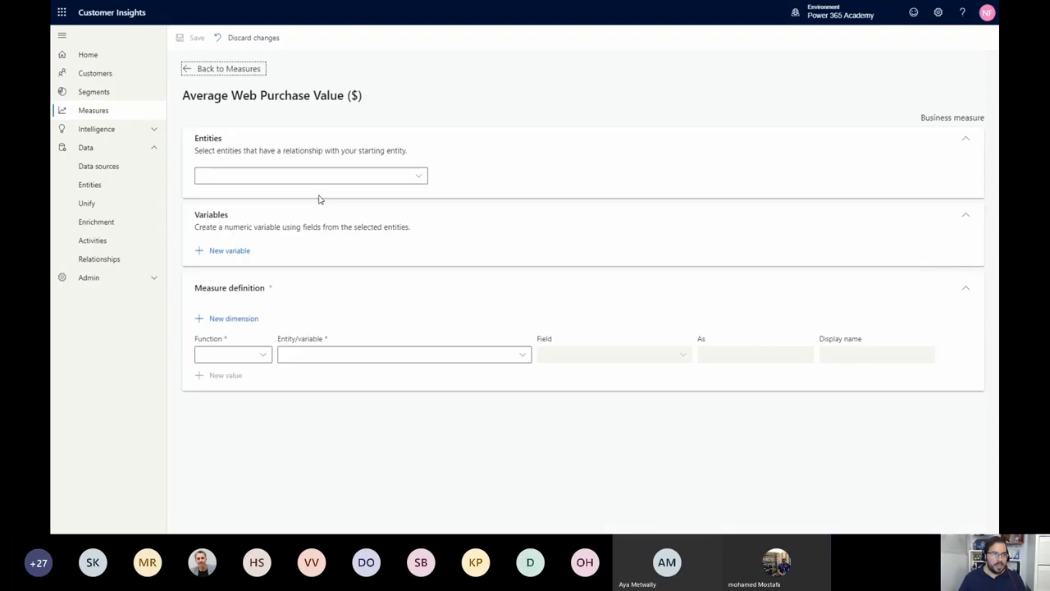
Use eCommercePurchases : eCommerce as the web measure's entity and define its value as the Average of the TotalPrice field
{"action": "left_click", "coordinate": [321, 186]}
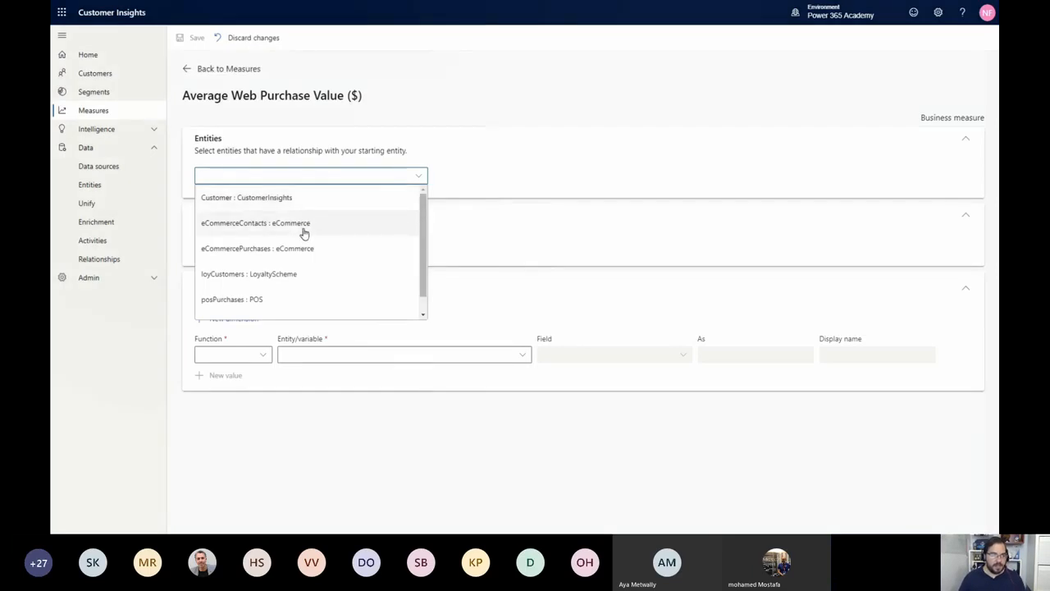
{"action": "left_click", "coordinate": [304, 250]}
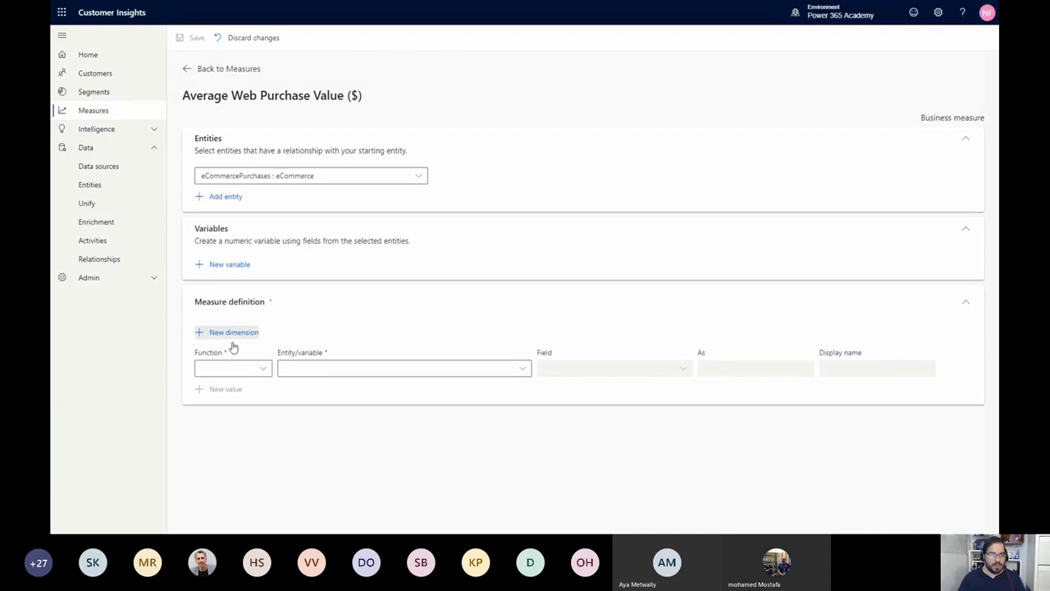
{"action": "left_click", "coordinate": [236, 368]}
{"action": "left_click", "coordinate": [230, 390]}
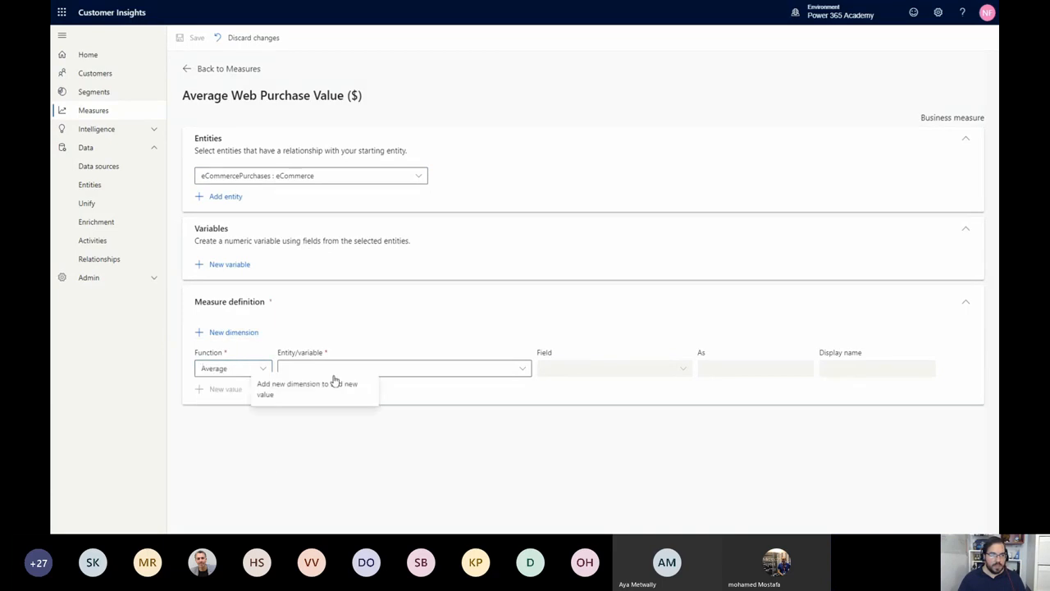
{"action": "left_click", "coordinate": [370, 369]}
{"action": "left_click", "coordinate": [371, 390]}
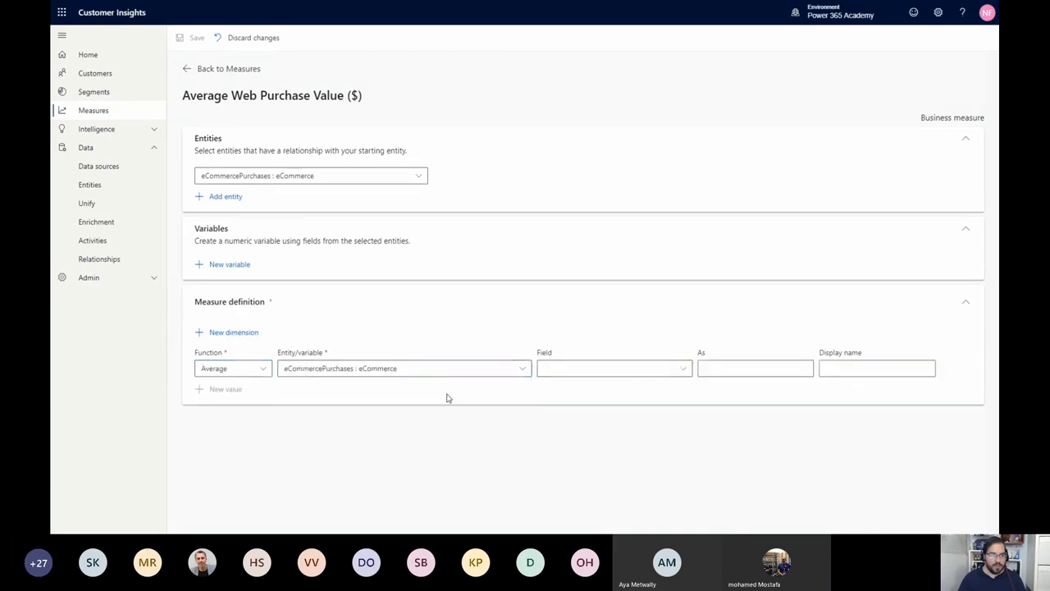
{"action": "left_click", "coordinate": [621, 374]}
{"action": "left_click", "coordinate": [609, 392]}
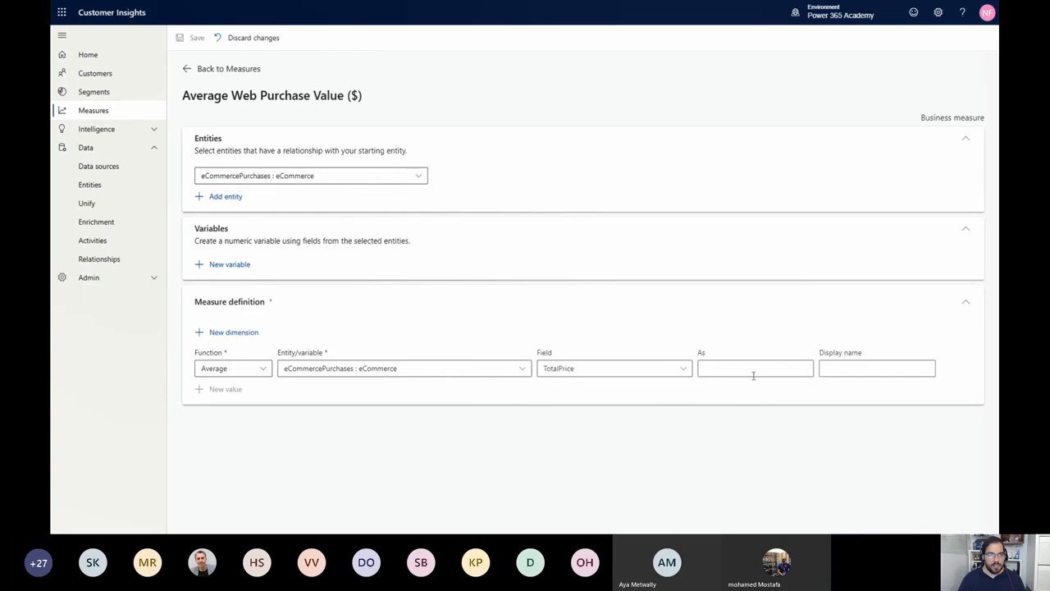
Name the calculated value AverageWebPurchaseValue with display name "Average Web Purchase Value ($)" and save the measure
{"action": "left_click", "coordinate": [752, 369]}
{"action": "left_click", "coordinate": [848, 371]}
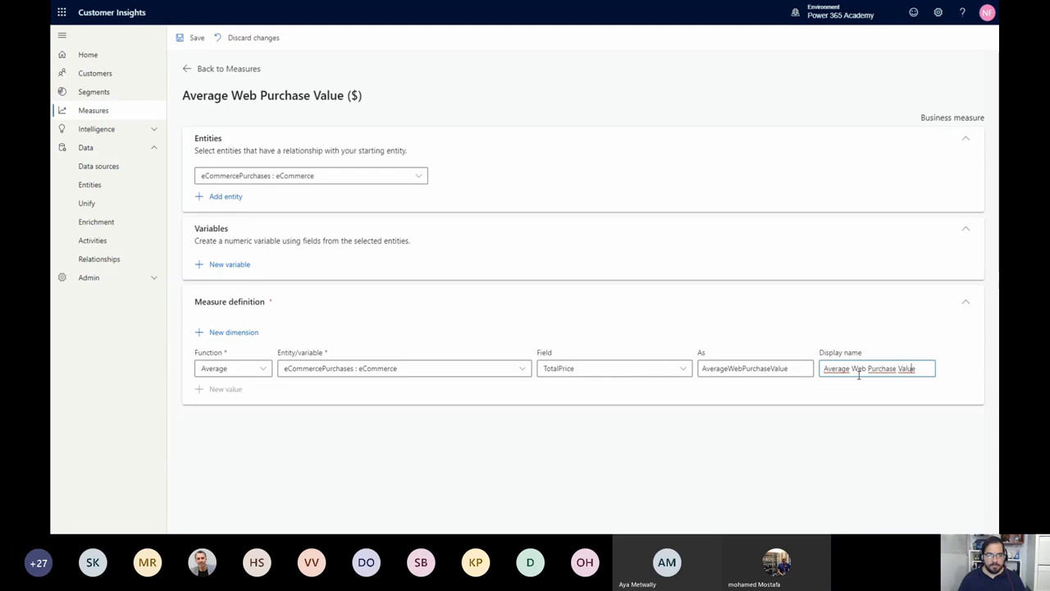
{"action": "type", "text": "($)"}
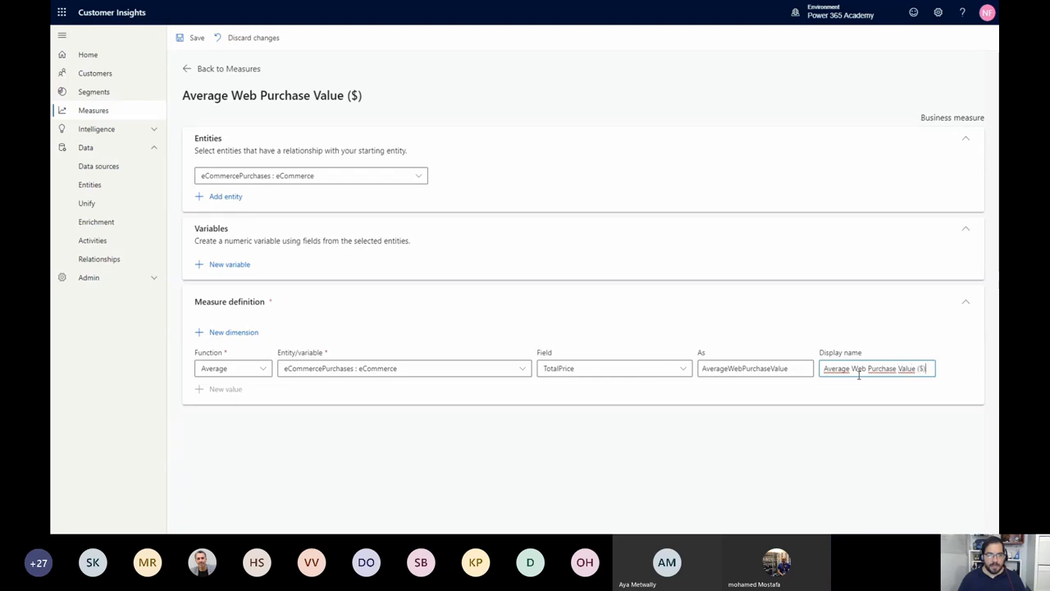
{"action": "left_click", "coordinate": [187, 39]}
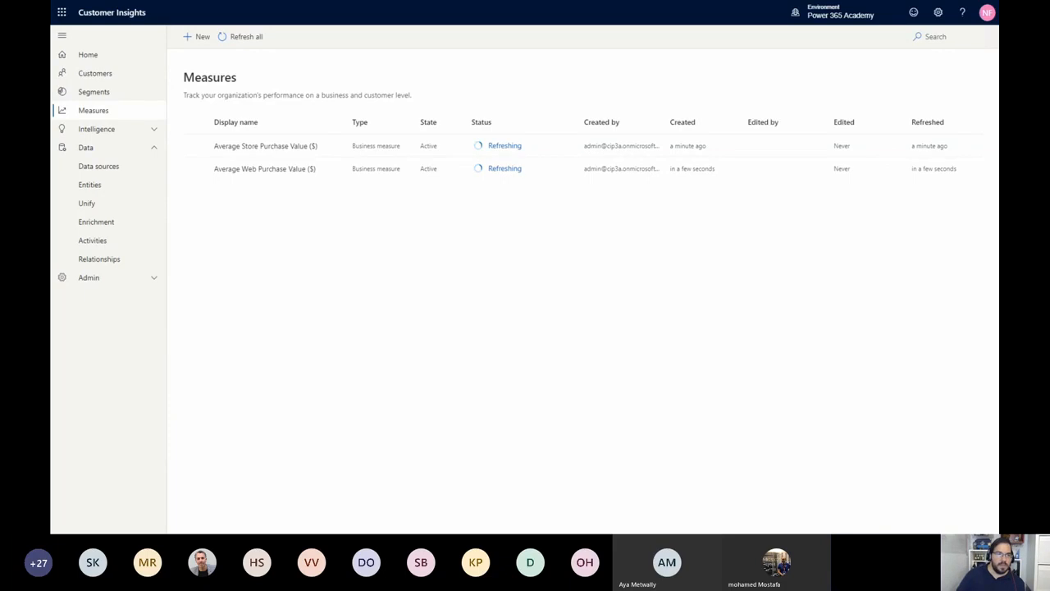
Start a customer attribute measure named LifetimeSpend with display name "Lifetime Spend ($)" and continue to its definition
{"action": "left_click", "coordinate": [200, 40]}
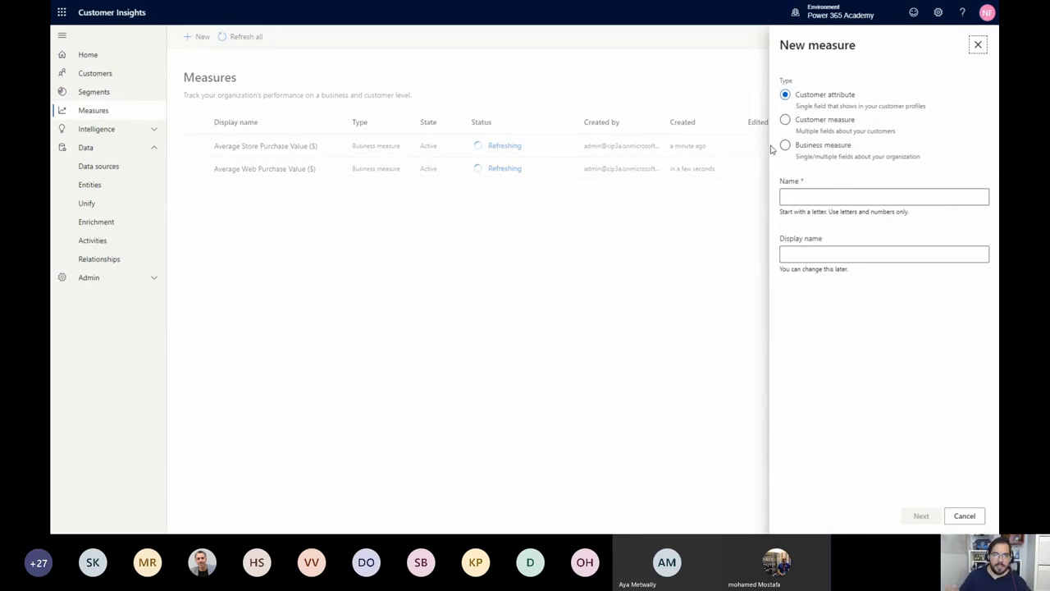
{"action": "left_click", "coordinate": [816, 194]}
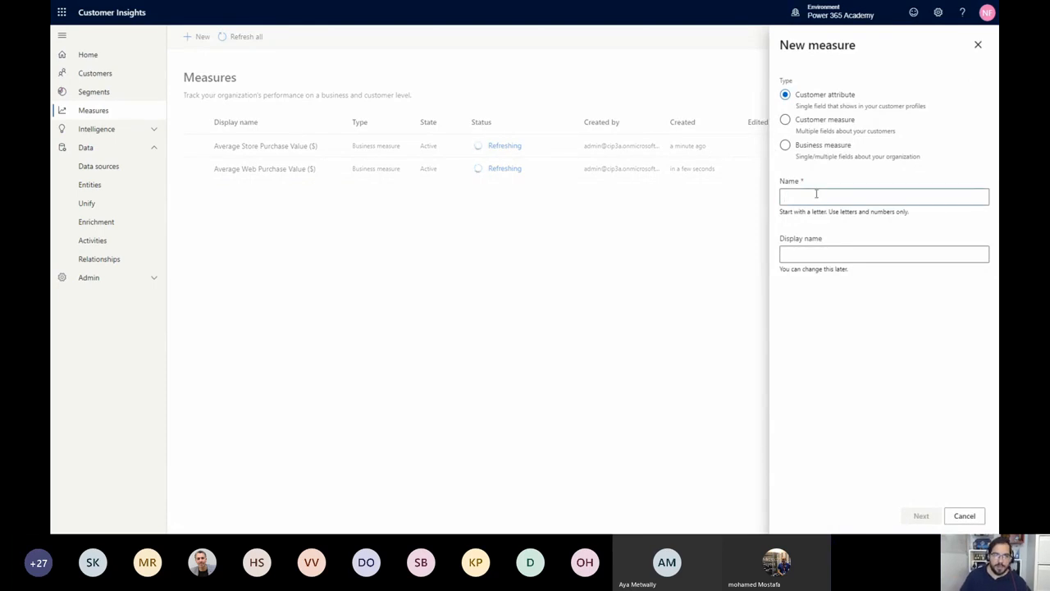
{"action": "type", "text": "Lifetime"}
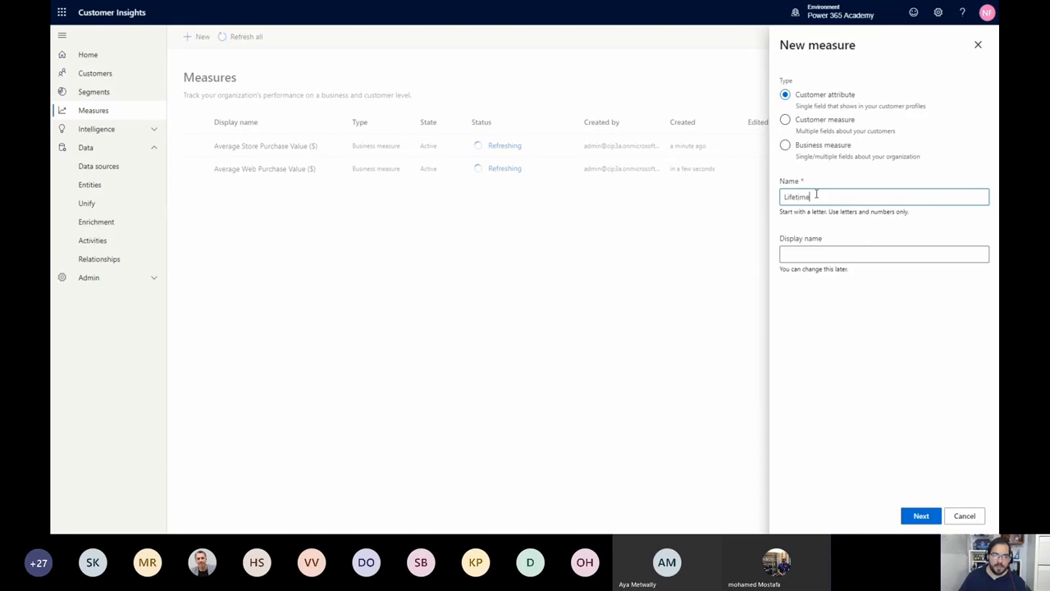
{"action": "type", "text": "Spend"}
{"action": "key", "text": "Tab"}
{"action": "key", "text": "End"}
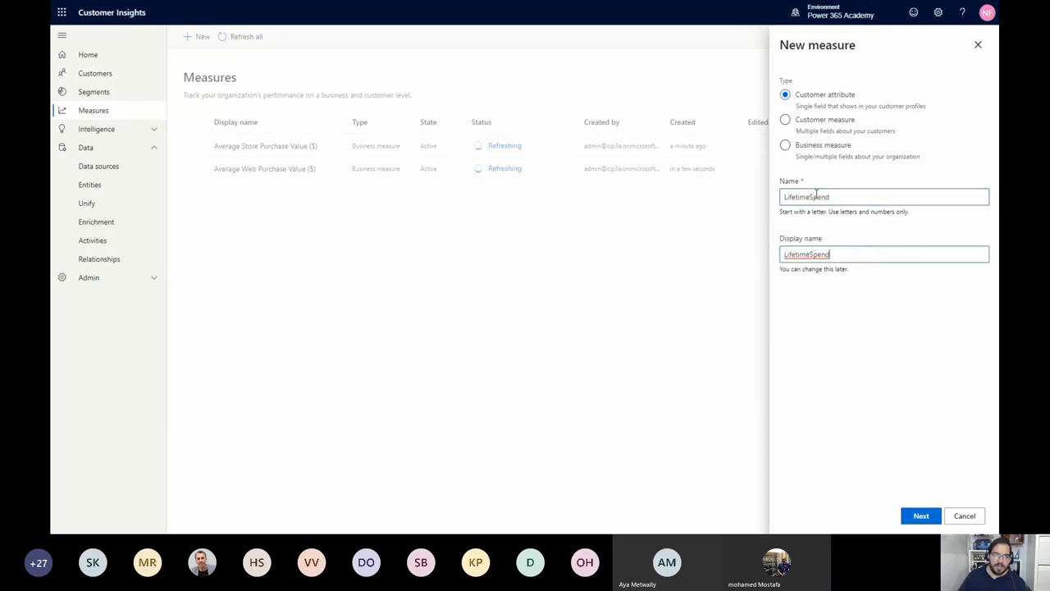
{"action": "type", "text": "($)"}
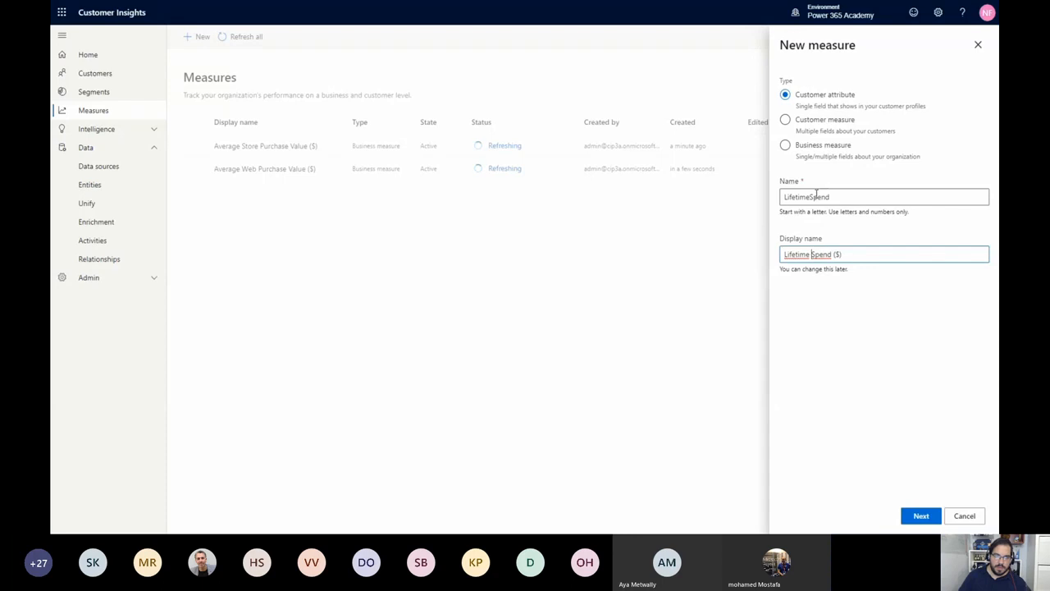
{"action": "left_click", "coordinate": [916, 515]}
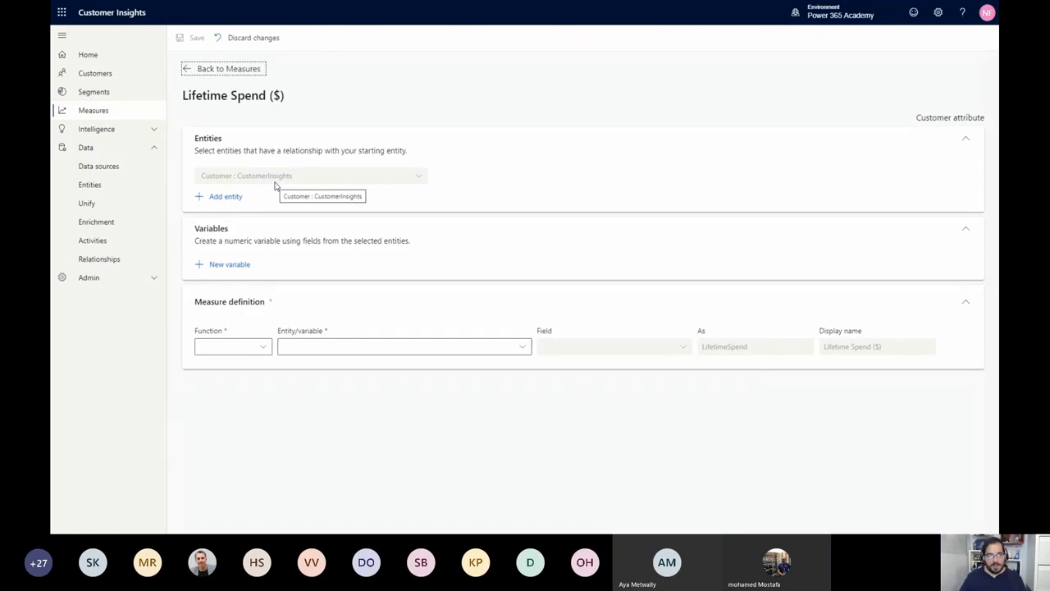
Add the related entities posPurchases : POS and eCommercePurchases : eCommerce to the Lifetime Spend measure
{"action": "left_click", "coordinate": [233, 353]}
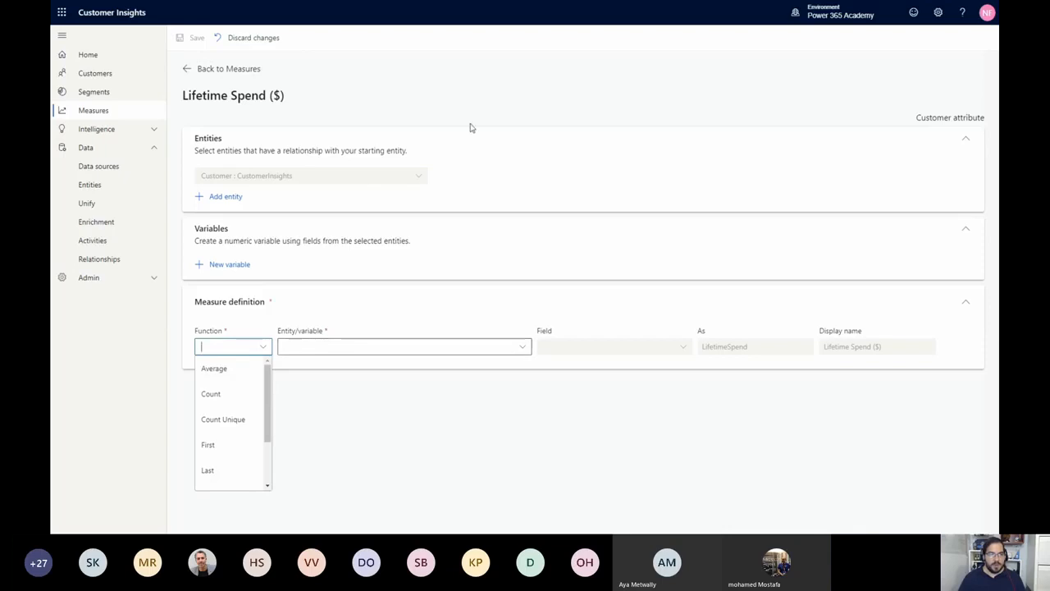
{"action": "left_click", "coordinate": [232, 200]}
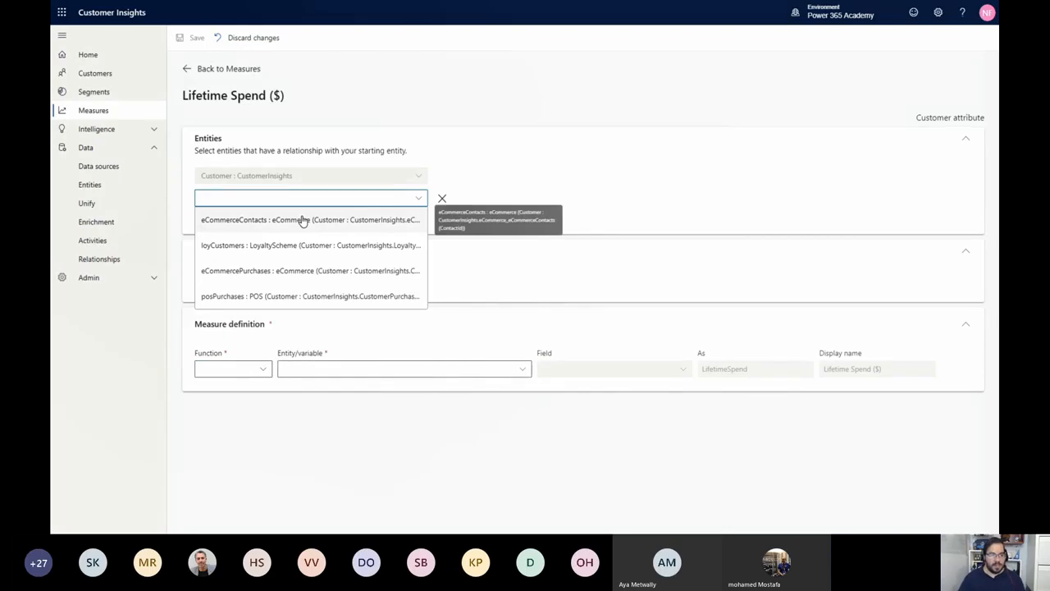
{"action": "left_click", "coordinate": [307, 299]}
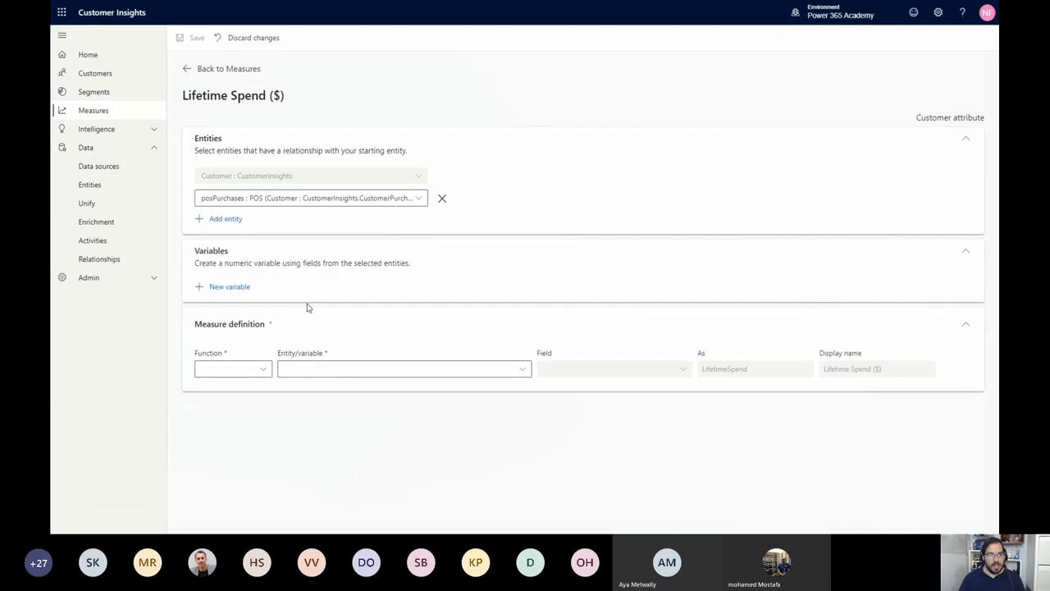
{"action": "left_click", "coordinate": [215, 219]}
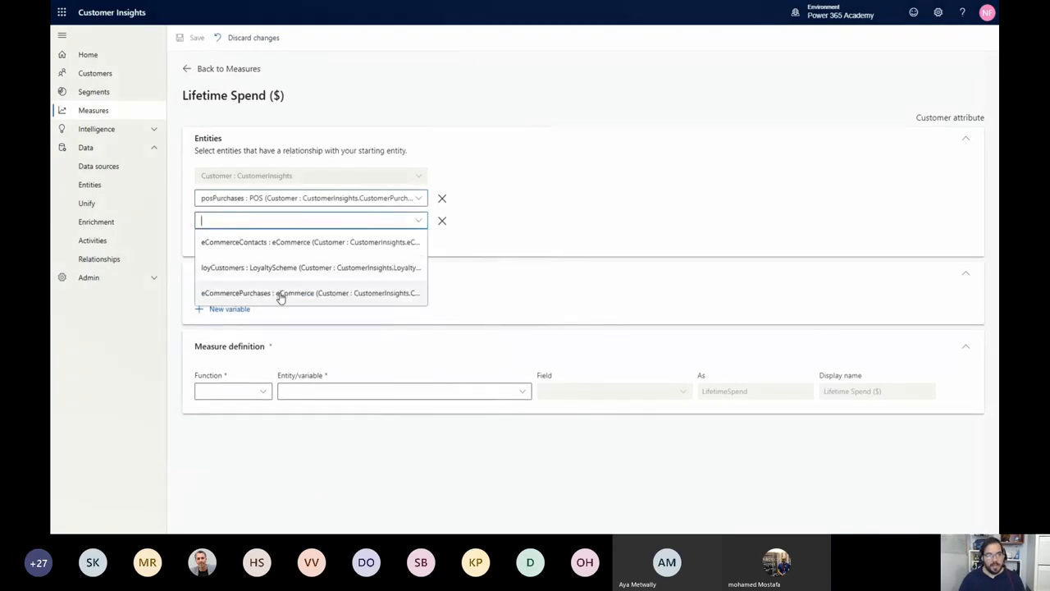
{"action": "left_click", "coordinate": [278, 294]}
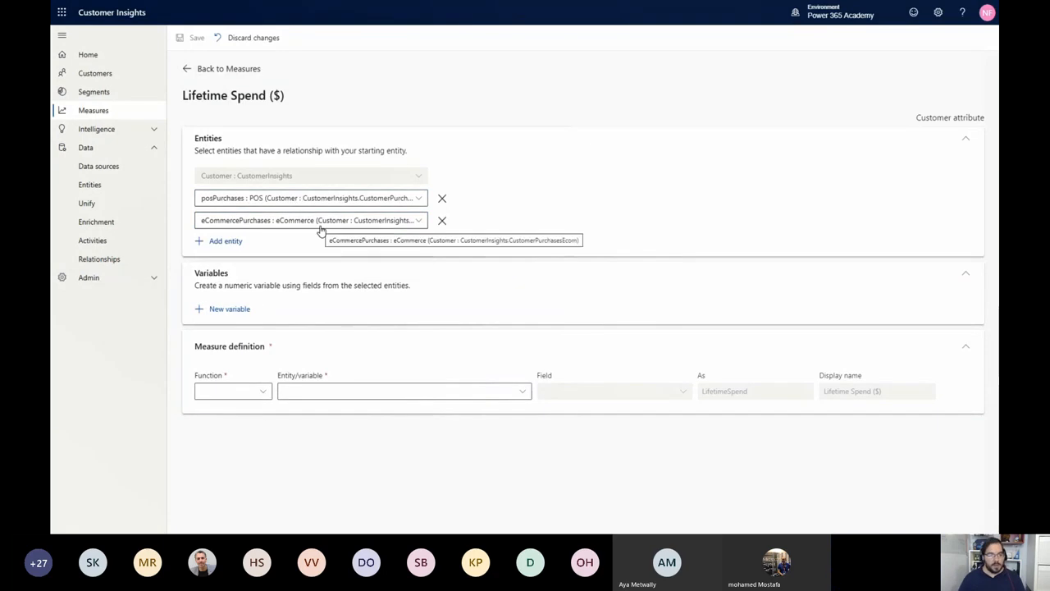
Start a new variable for the Lifetime Spend measure and name it LTSpend
{"action": "left_click", "coordinate": [219, 313]}
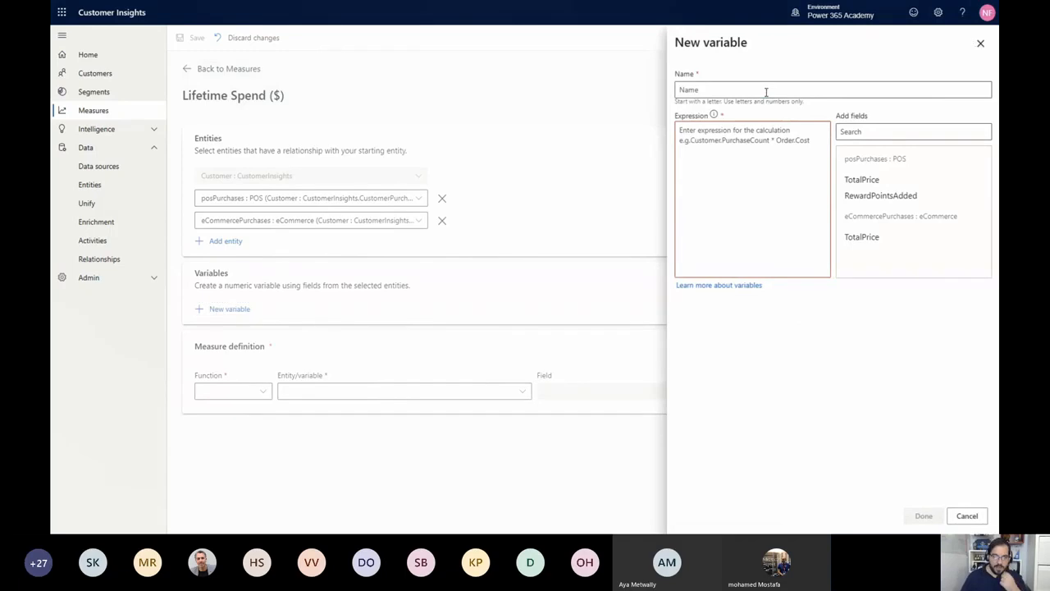
{"action": "left_click", "coordinate": [766, 92]}
{"action": "type", "text": "LTSP"}
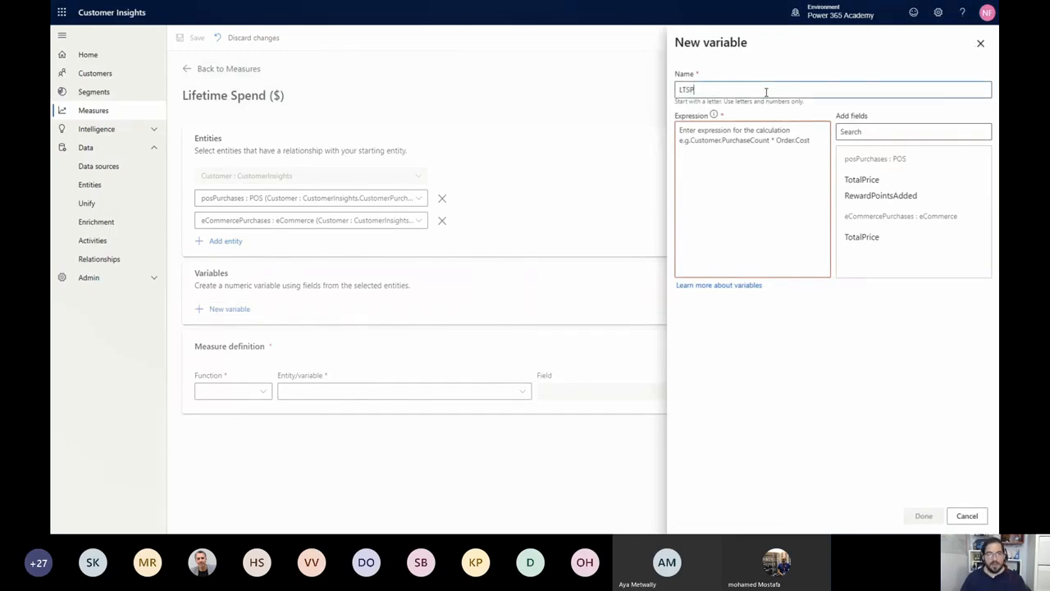
{"action": "key", "text": "BackSpace"}
{"action": "key", "text": "BackSpace"}
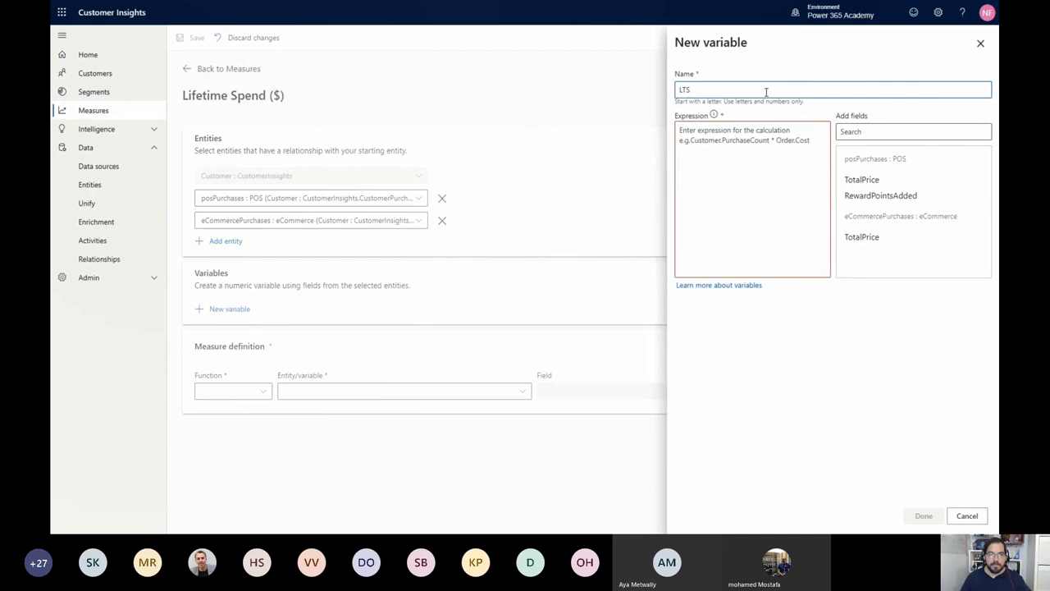
{"action": "type", "text": "Spend"}
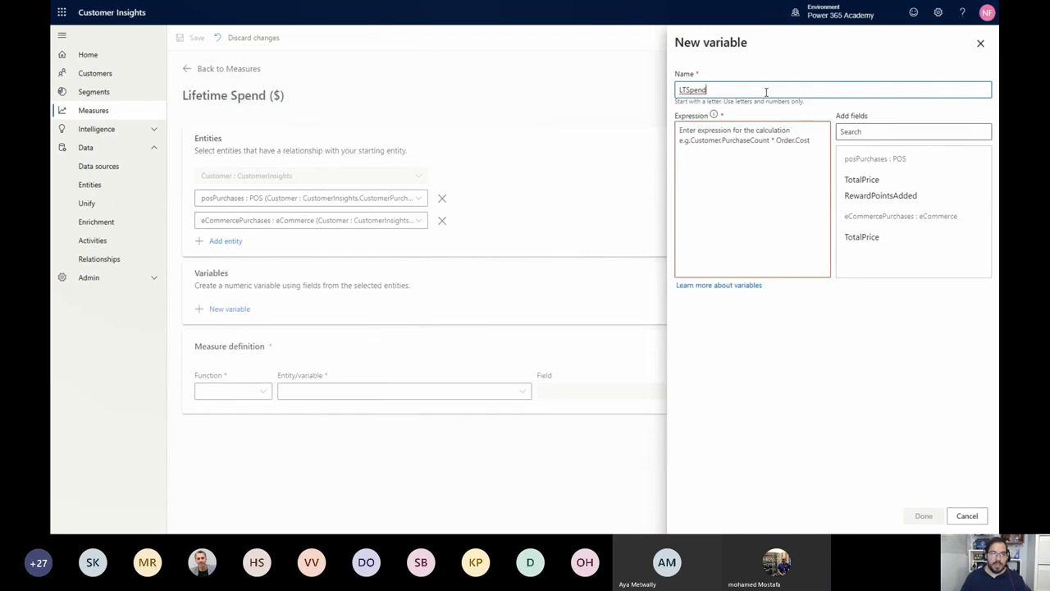
Define the variable's expression as POS_posPurchases.TotalPrice + eCommerce_eCommercePurchases.TotalPrice and add it to the measure
{"action": "left_click", "coordinate": [763, 131]}
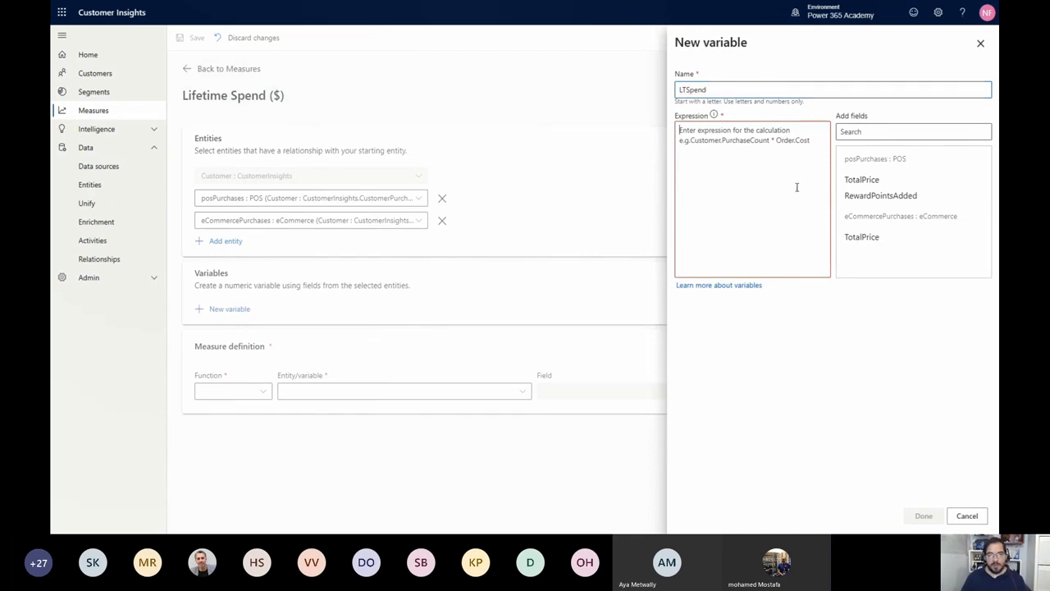
{"action": "left_click", "coordinate": [876, 182]}
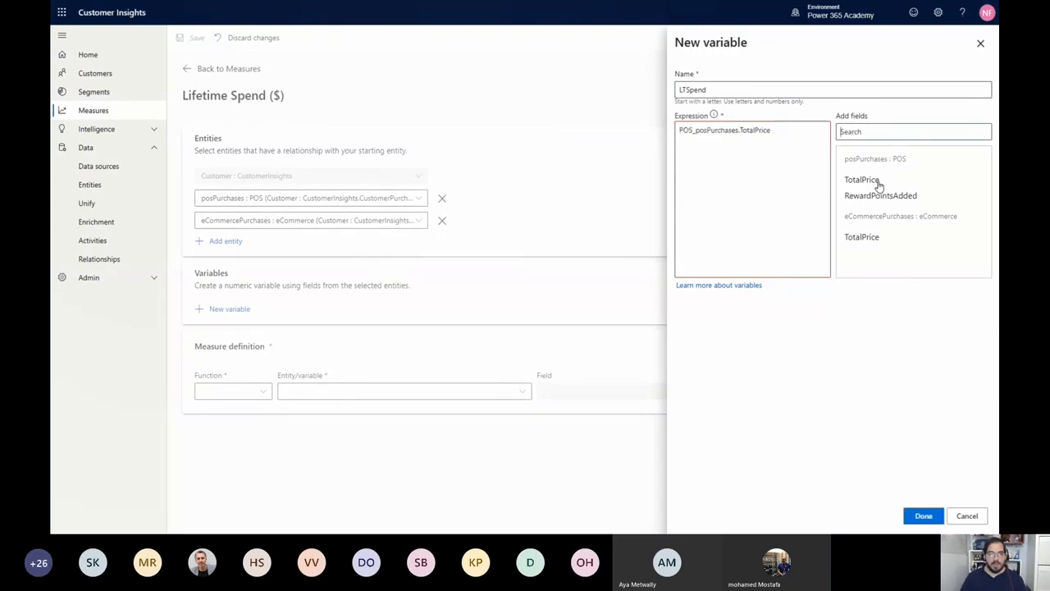
{"action": "left_click", "coordinate": [797, 131]}
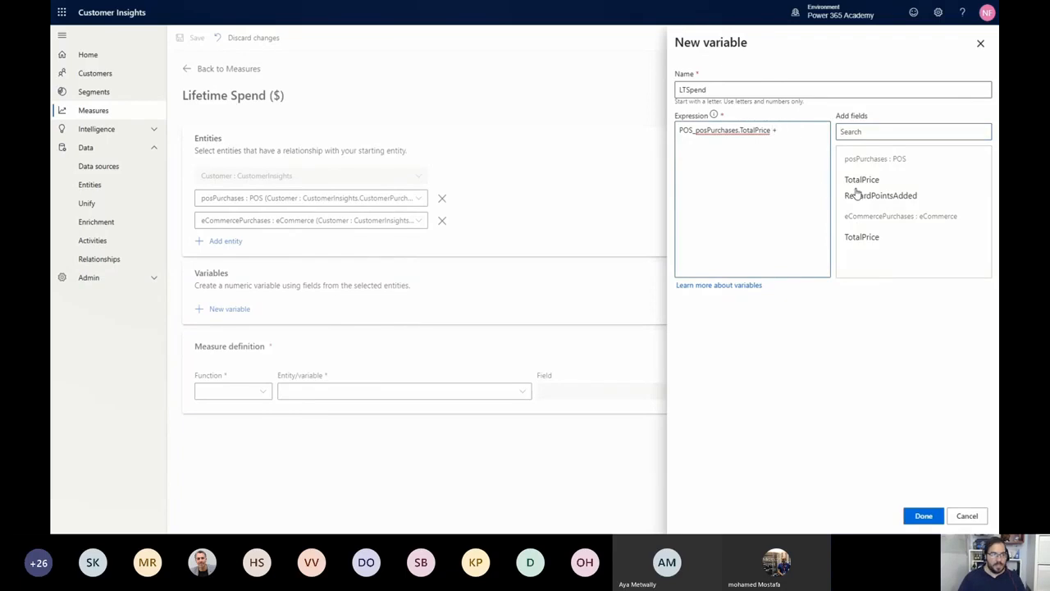
{"action": "left_click", "coordinate": [862, 237]}
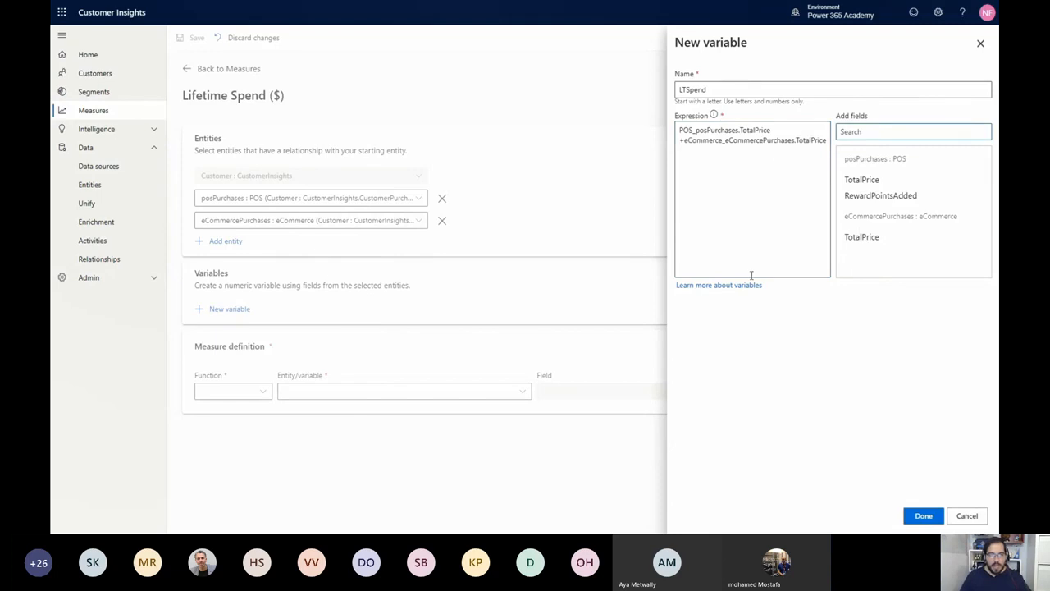
{"action": "left_click", "coordinate": [925, 516]}
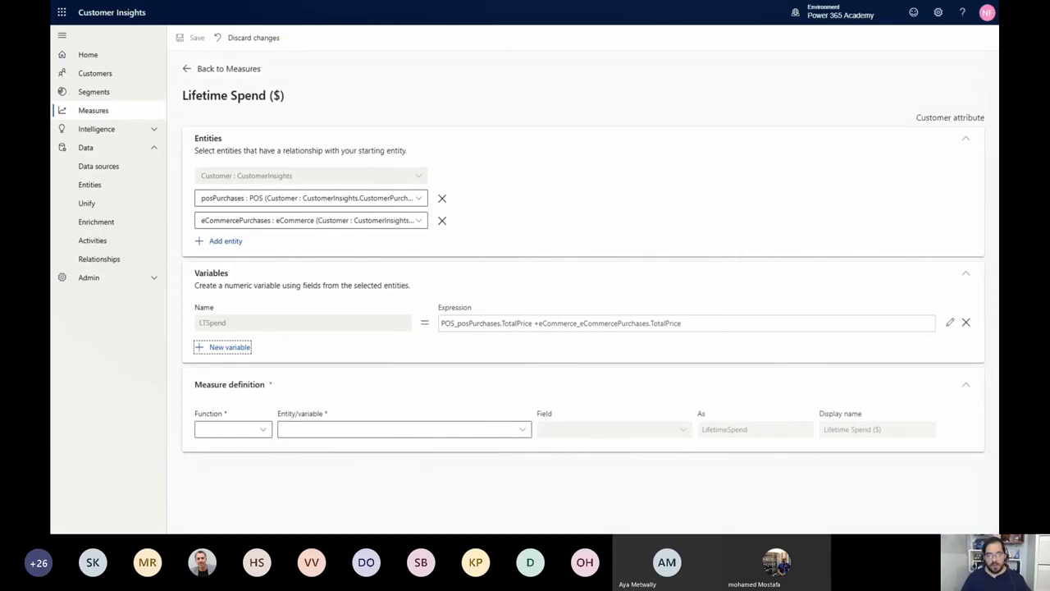
Define the Lifetime Spend measure as the Sum of the LTSpend variable and save it
{"action": "left_click", "coordinate": [234, 435]}
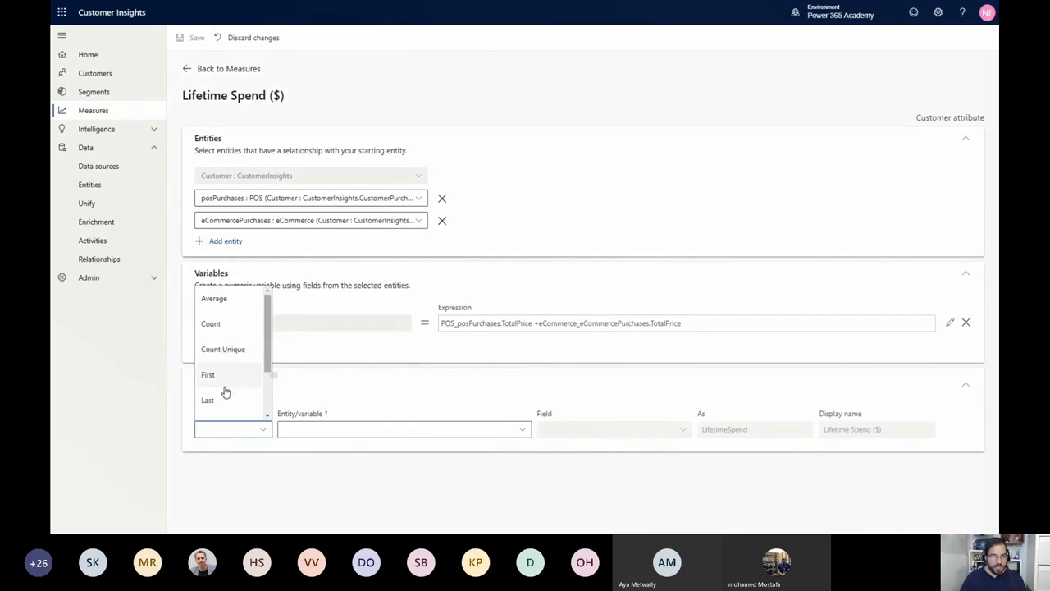
{"action": "scroll", "coordinate": [225, 392], "scroll_direction": "down", "scroll_amount": 2}
{"action": "scroll", "coordinate": [225, 394], "scroll_direction": "down", "scroll_amount": 1}
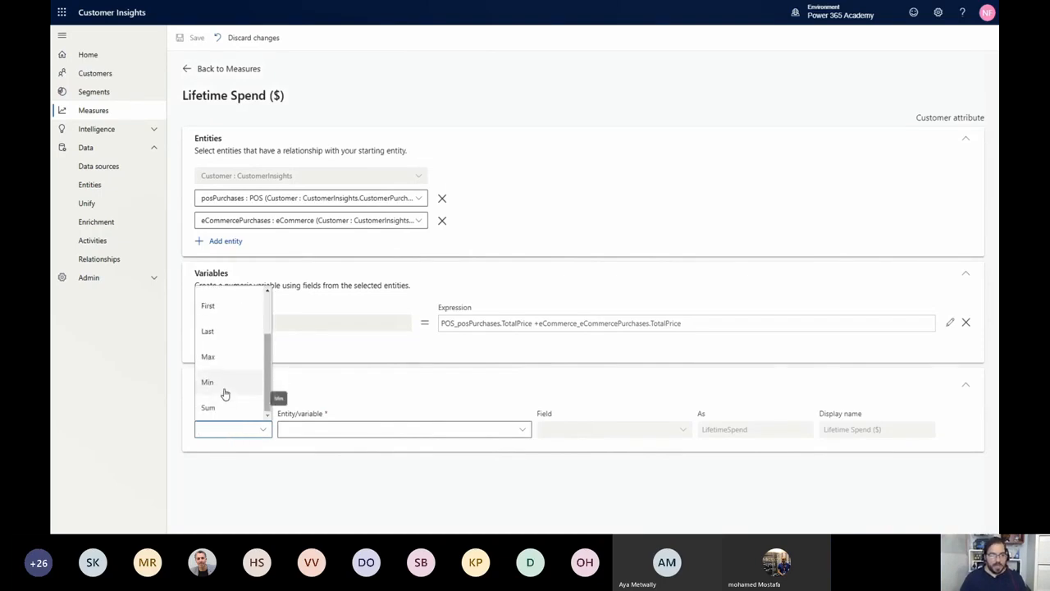
{"action": "left_click", "coordinate": [220, 406]}
{"action": "left_click", "coordinate": [350, 430]}
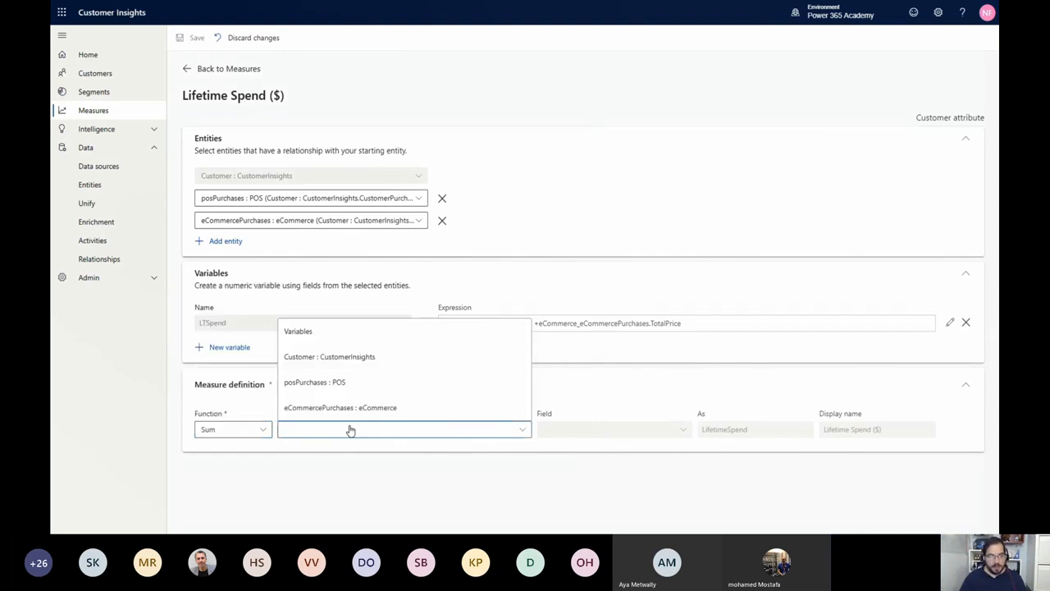
{"action": "left_click", "coordinate": [334, 330]}
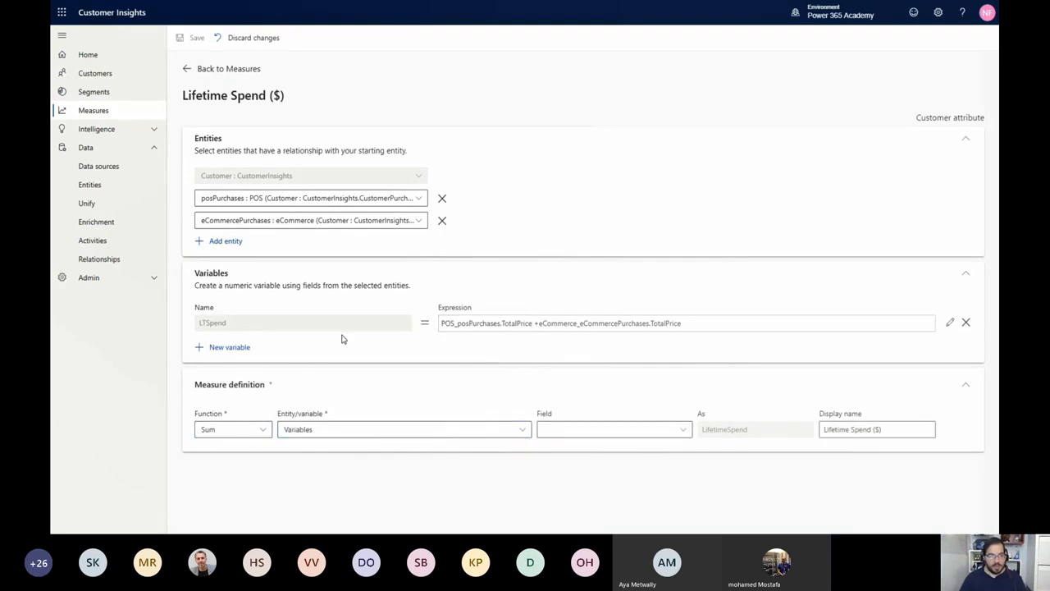
{"action": "left_click", "coordinate": [638, 433]}
{"action": "left_click", "coordinate": [635, 448]}
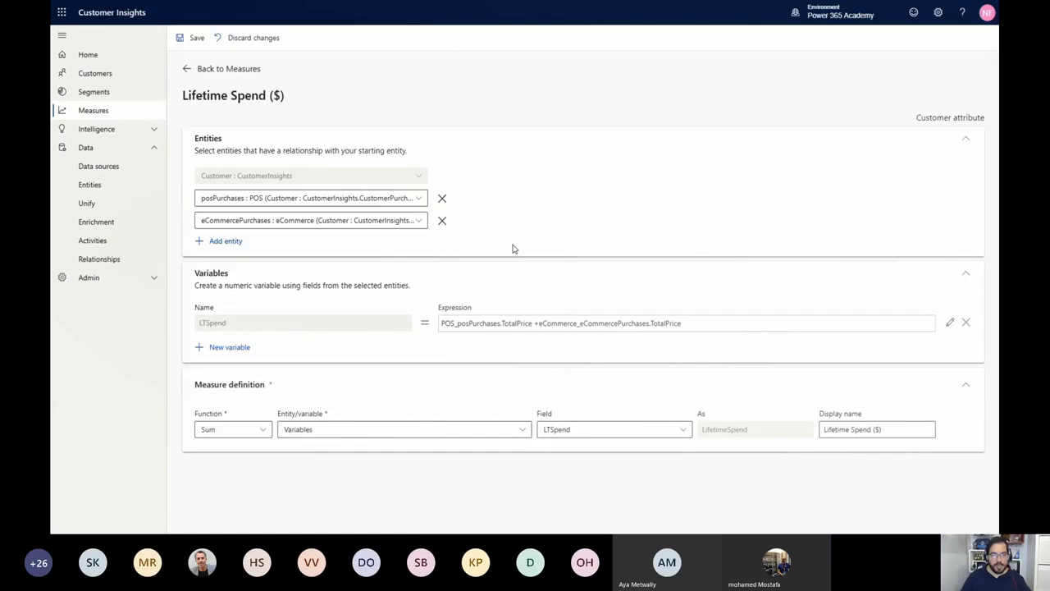
{"action": "left_click", "coordinate": [197, 41]}
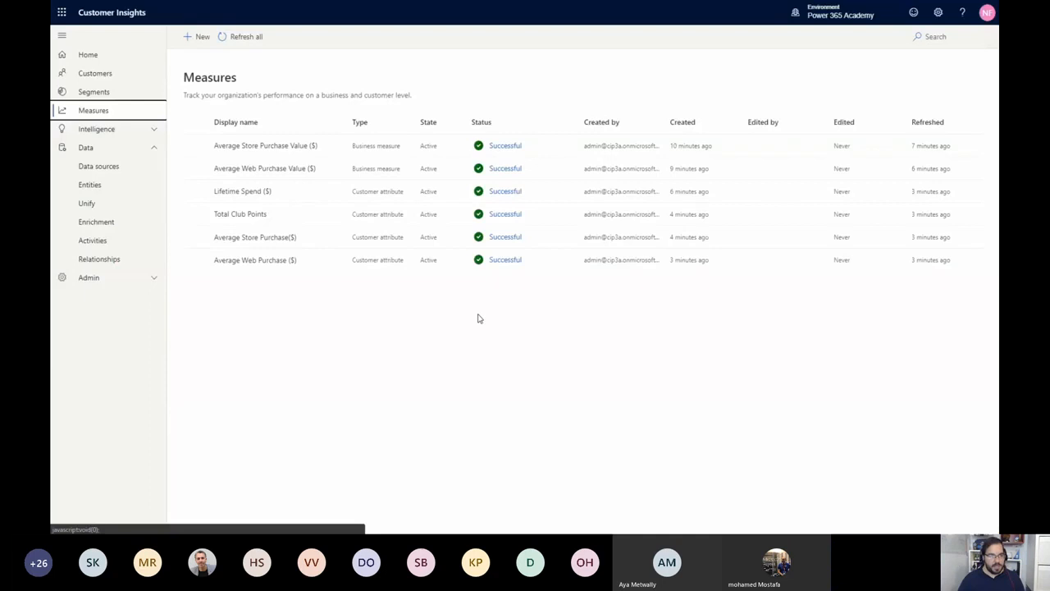
{"action": "left_click", "coordinate": [480, 319]}
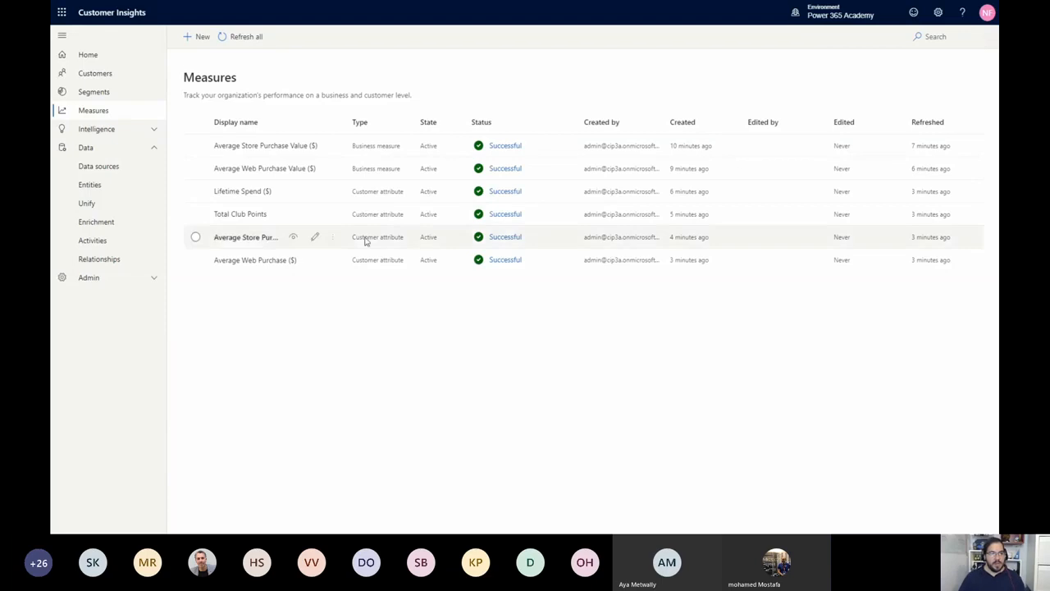
View the results of the Average Store Purchase Value ($) and Lifetime Spend ($) measures
{"action": "mouse_move", "coordinate": [317, 154]}
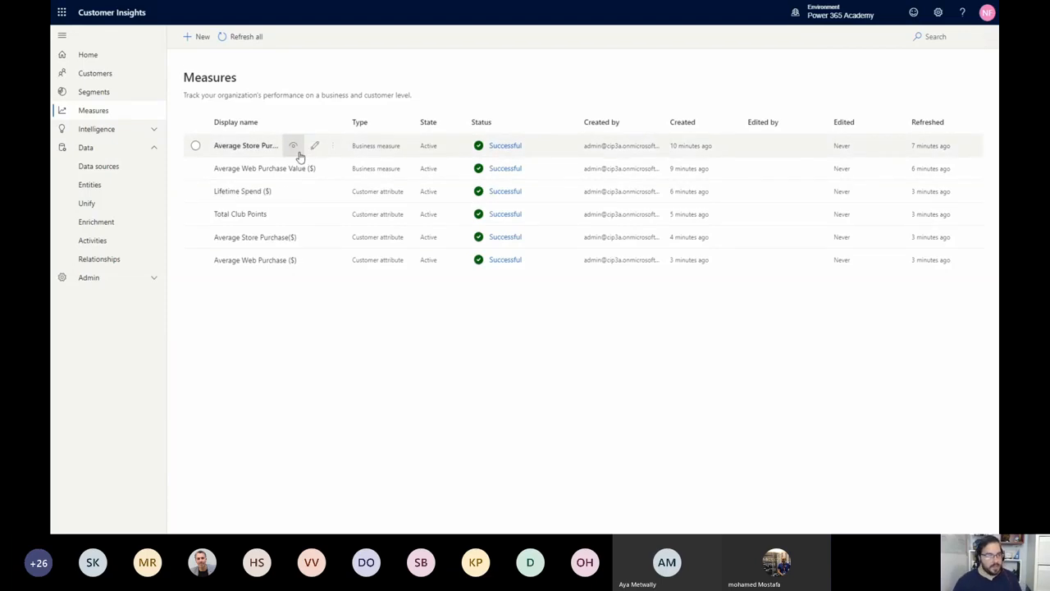
{"action": "left_click", "coordinate": [299, 153]}
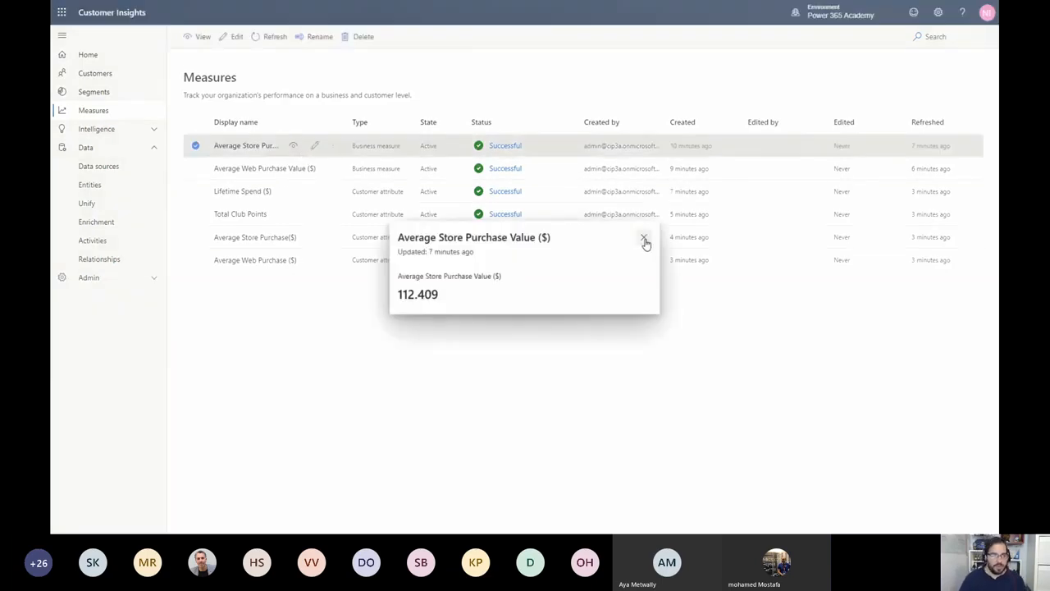
{"action": "left_click", "coordinate": [643, 237]}
{"action": "left_click", "coordinate": [292, 192]}
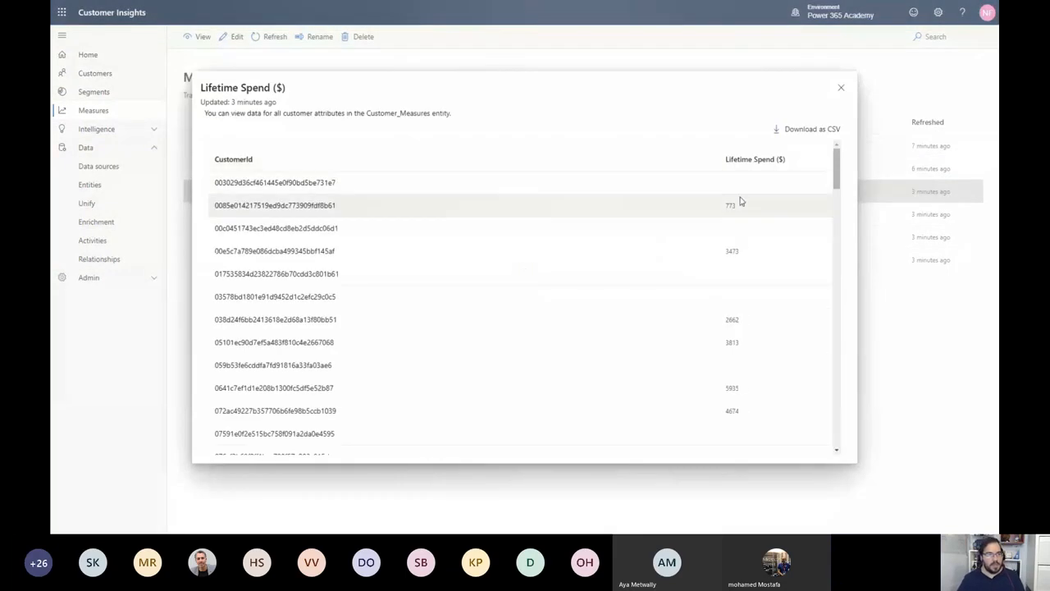
{"action": "left_click", "coordinate": [842, 89]}
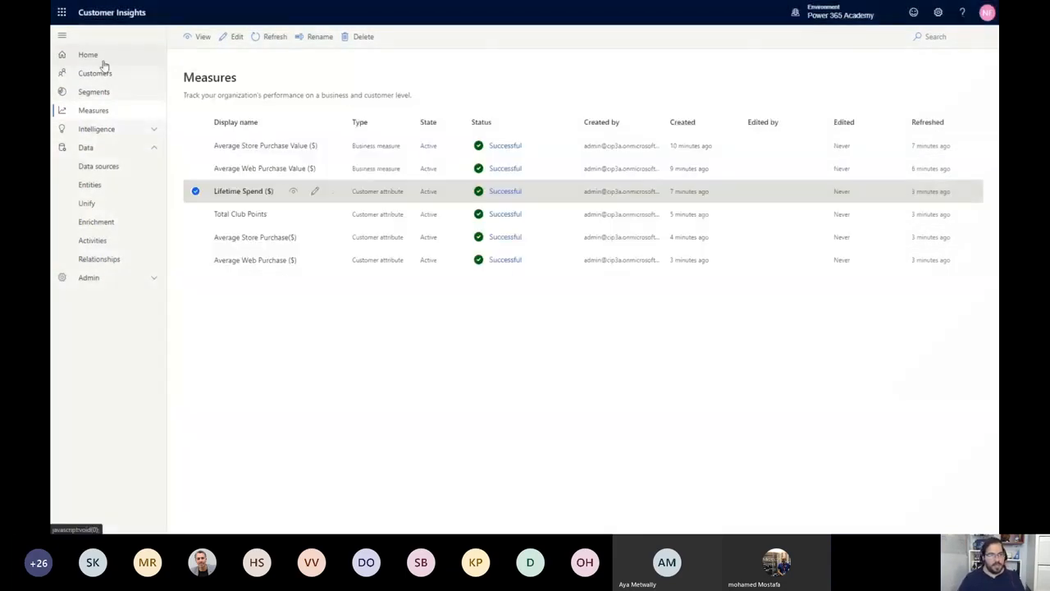
Review the insights on the home page and open a customer's profile to examine the customer measures
{"action": "left_click", "coordinate": [101, 63]}
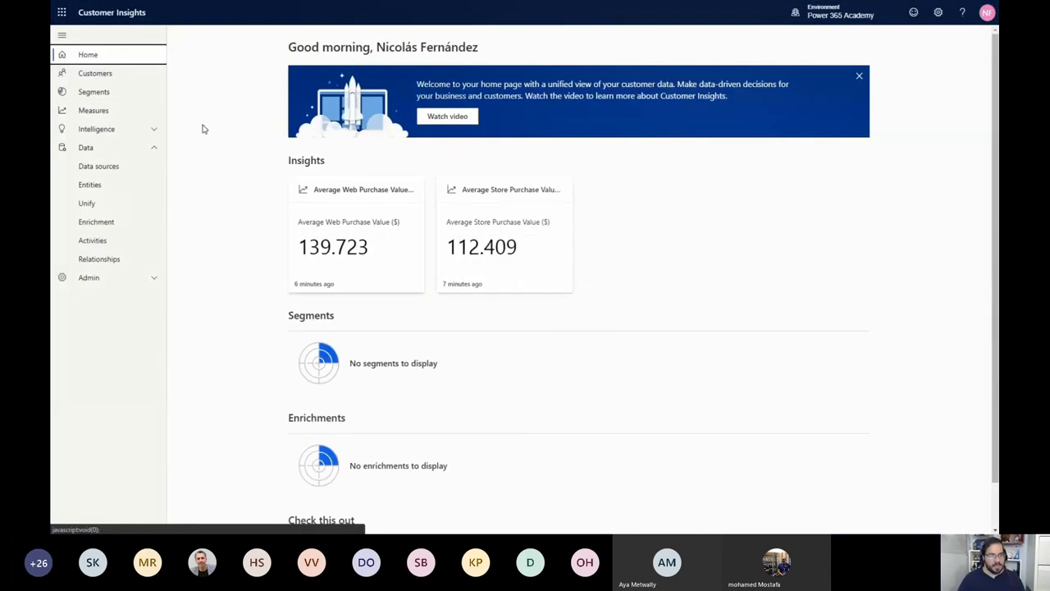
{"action": "left_click", "coordinate": [117, 90]}
{"action": "left_click", "coordinate": [113, 73]}
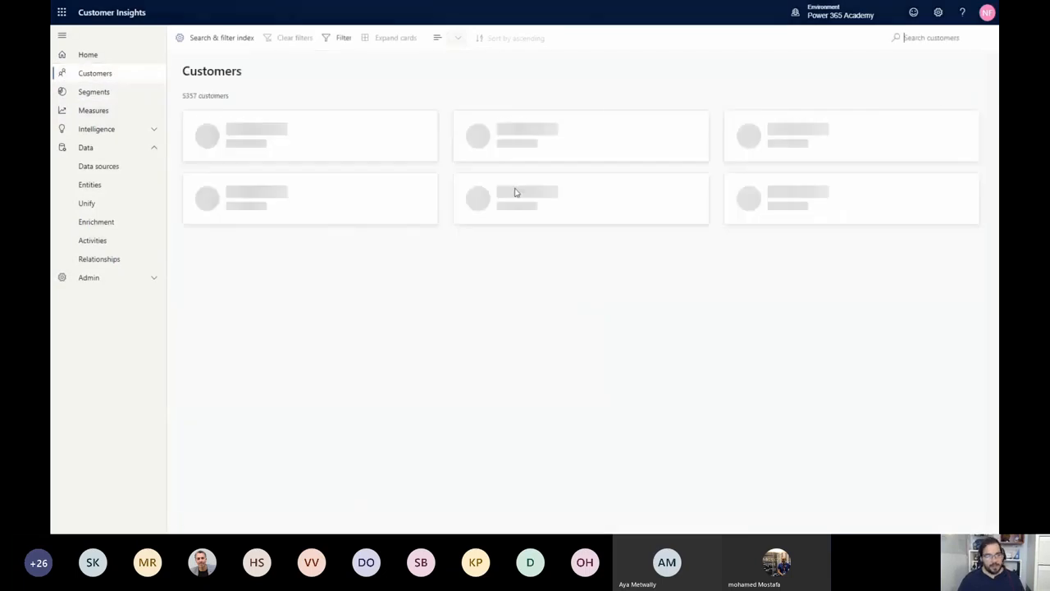
{"action": "left_click", "coordinate": [534, 203]}
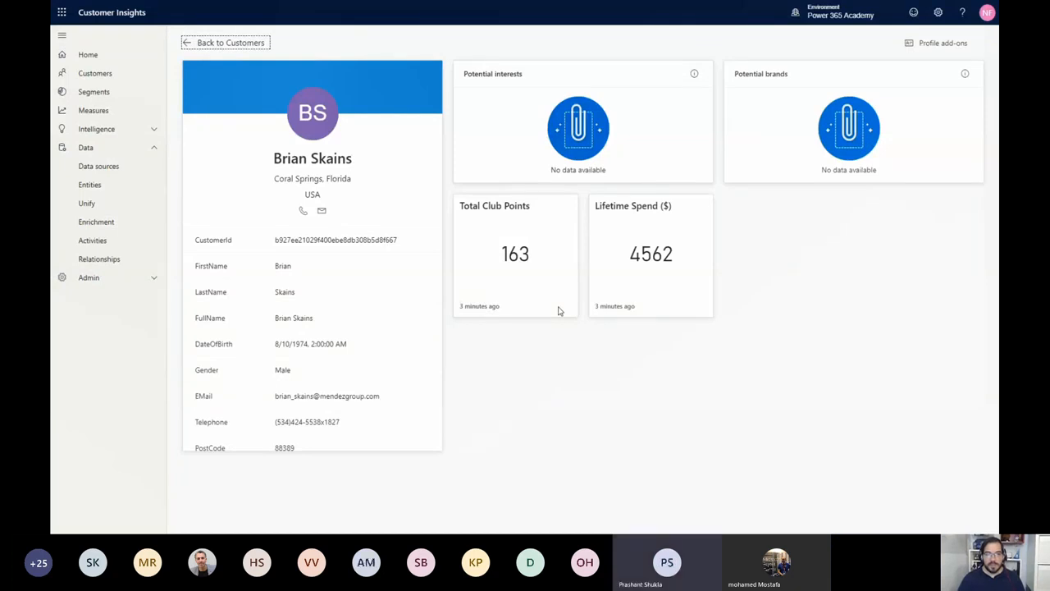
{"action": "left_click", "coordinate": [91, 96]}
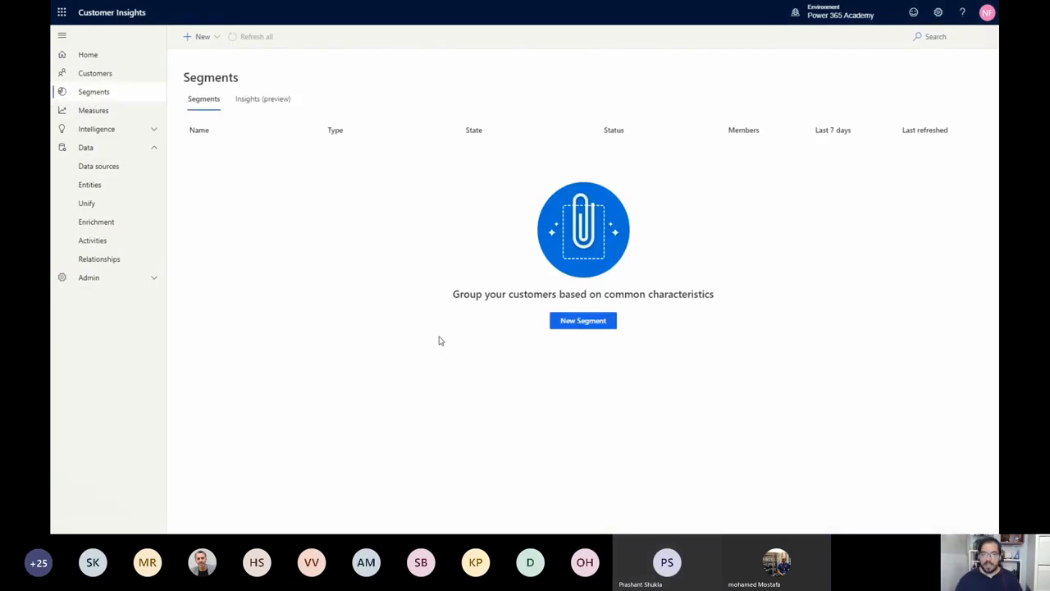
{"action": "left_click", "coordinate": [578, 320]}
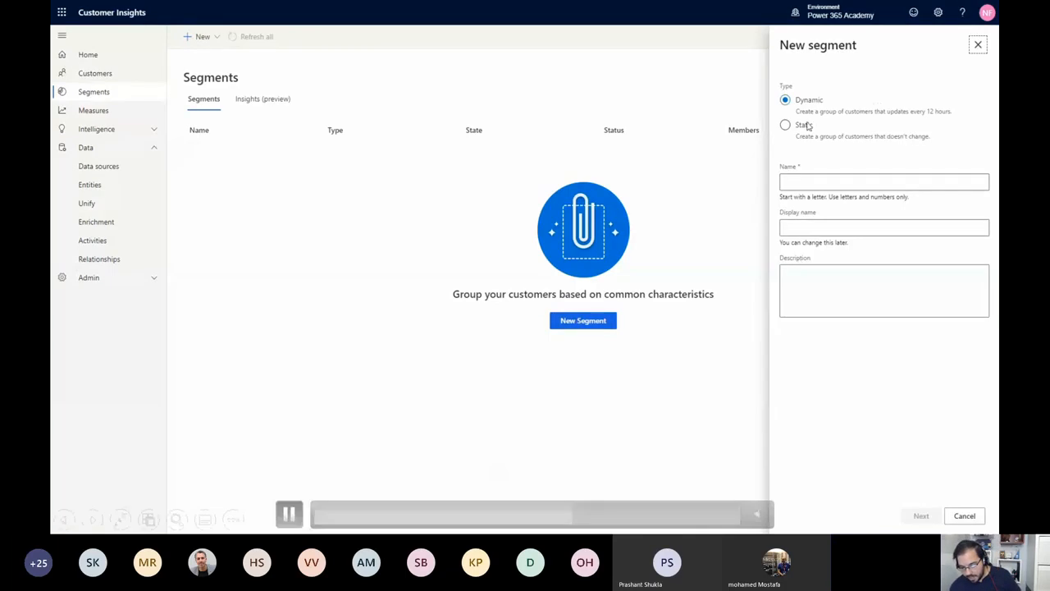
{"action": "left_click", "coordinate": [961, 515]}
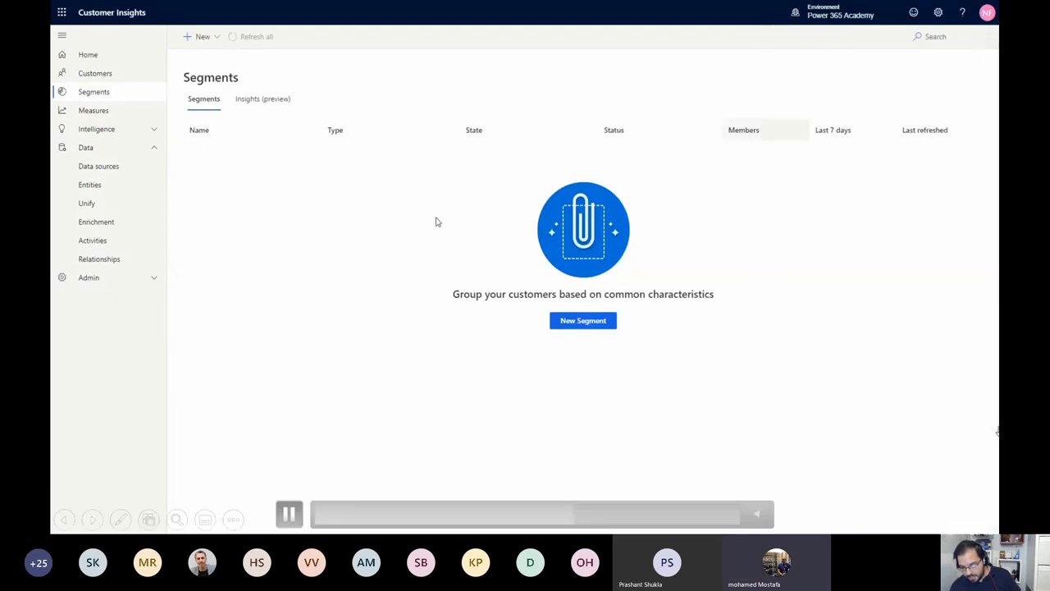
{"action": "left_click", "coordinate": [568, 517]}
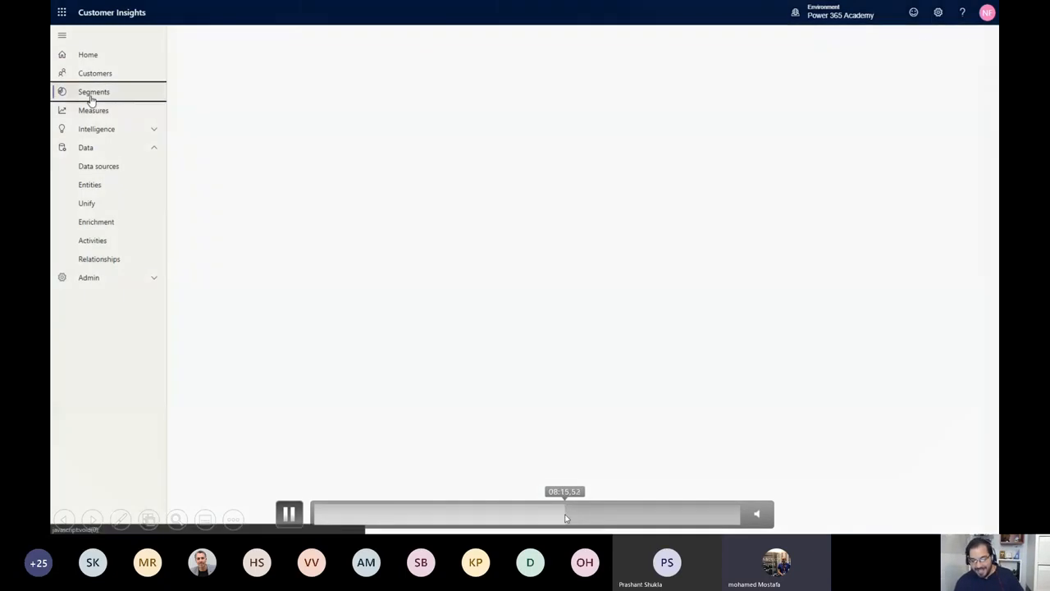
{"action": "left_click", "coordinate": [564, 517]}
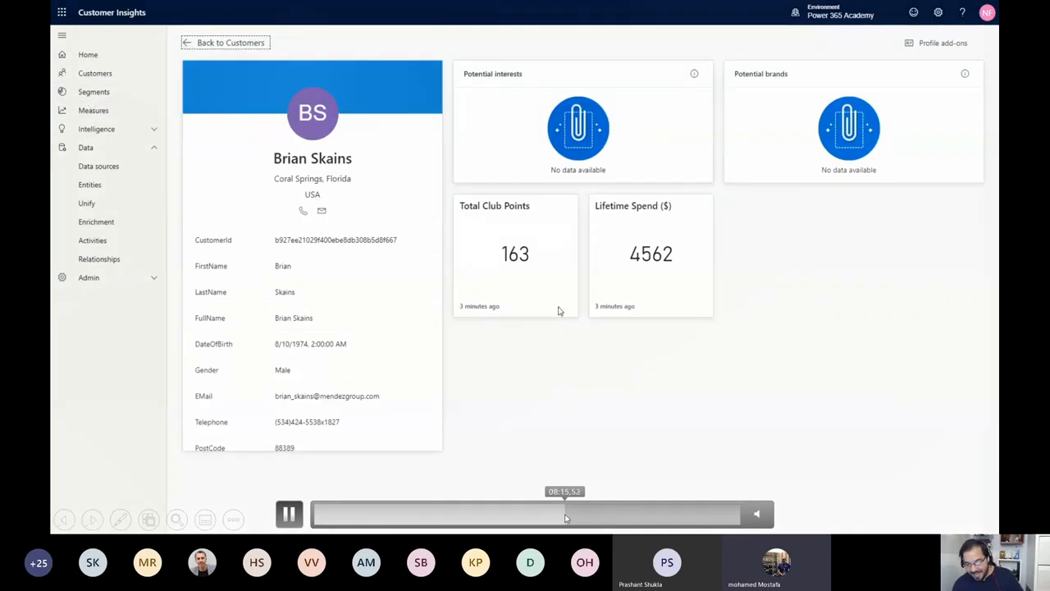
{"action": "left_click", "coordinate": [288, 512]}
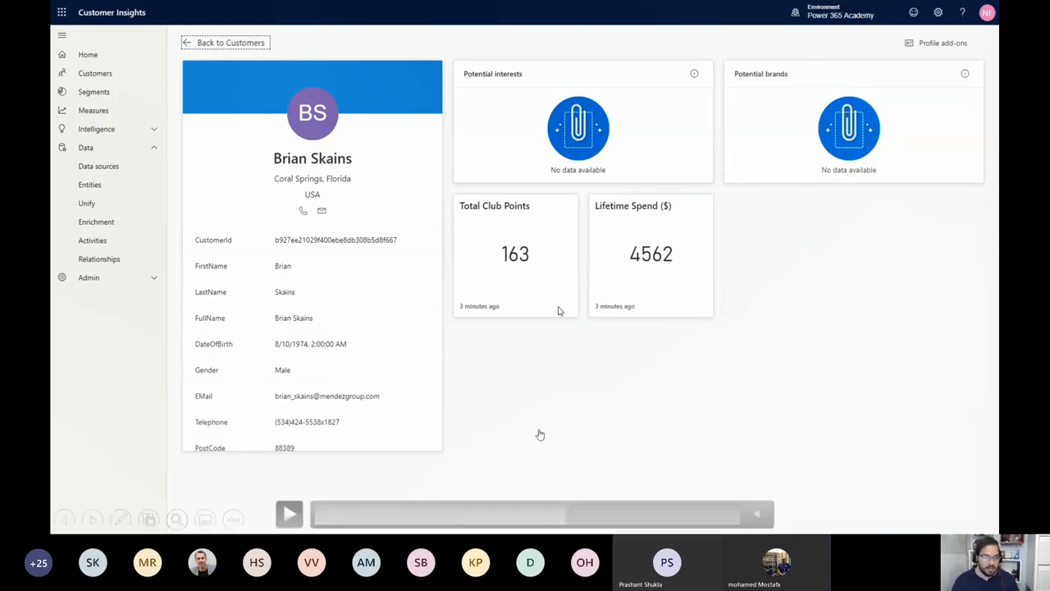
{"action": "left_click", "coordinate": [292, 509]}
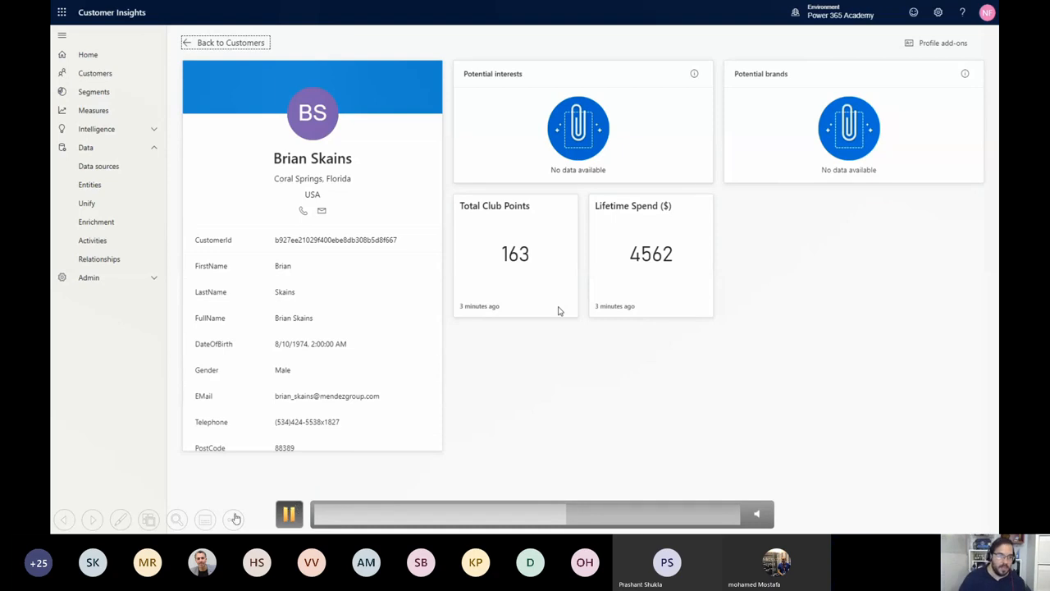
Go to the segments page and start a new quick segment created from measures
{"action": "left_click", "coordinate": [88, 92]}
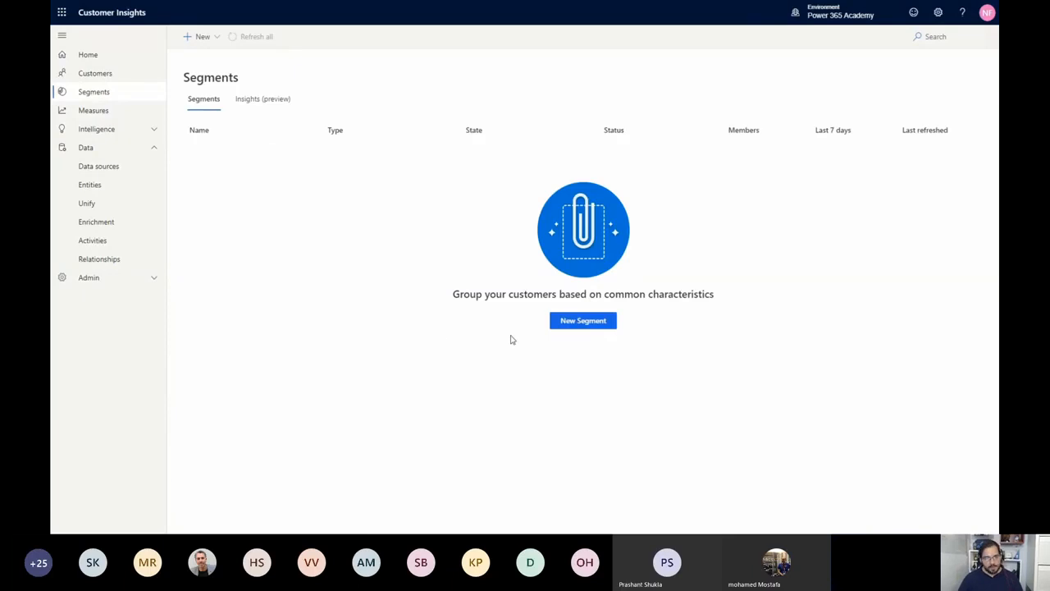
{"action": "left_click", "coordinate": [580, 321]}
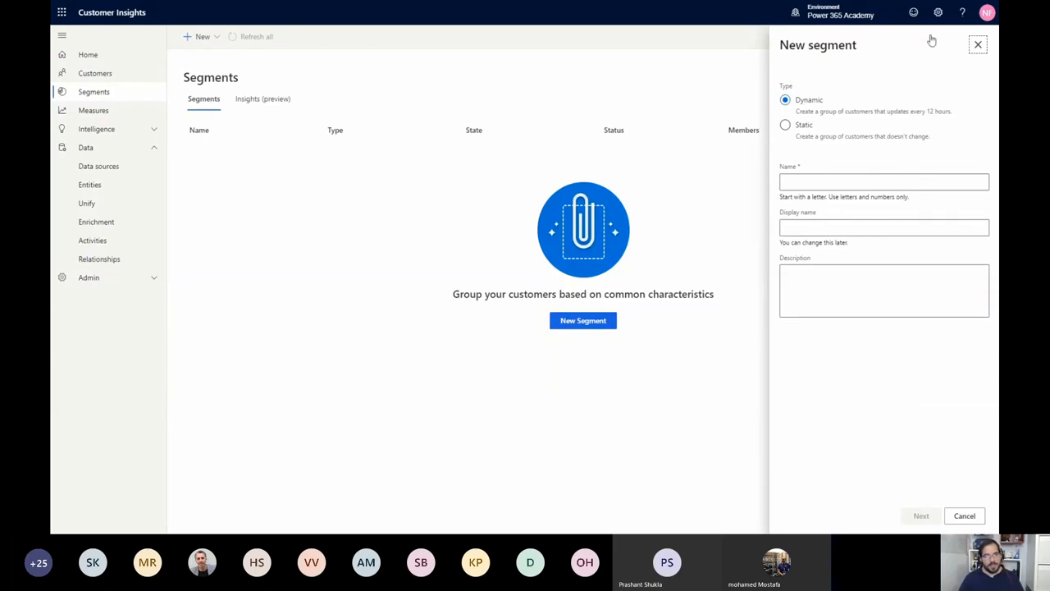
{"action": "left_click", "coordinate": [978, 45]}
{"action": "left_click", "coordinate": [215, 38]}
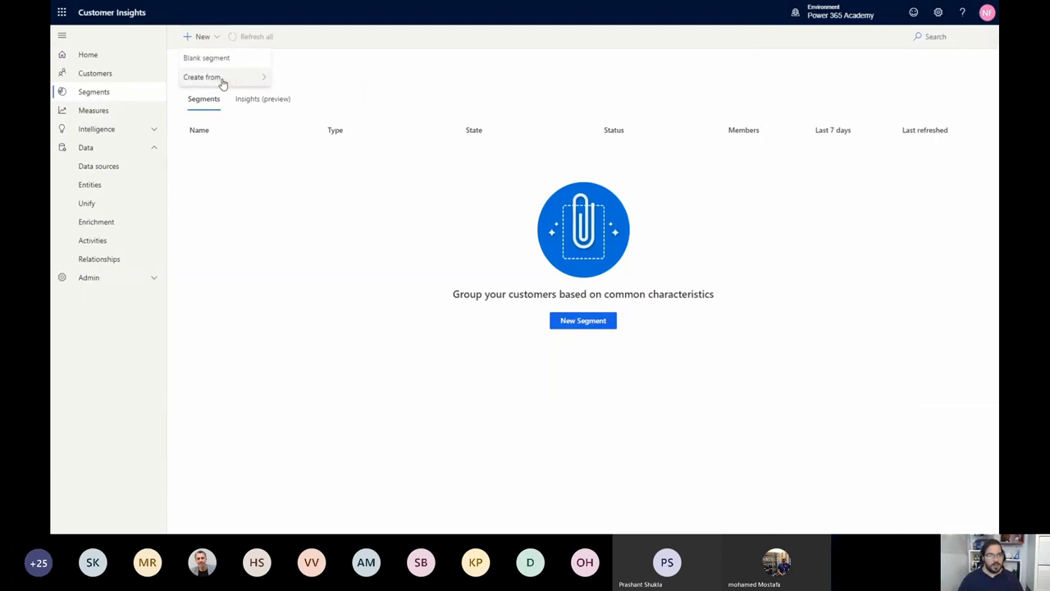
{"action": "mouse_move", "coordinate": [221, 79]}
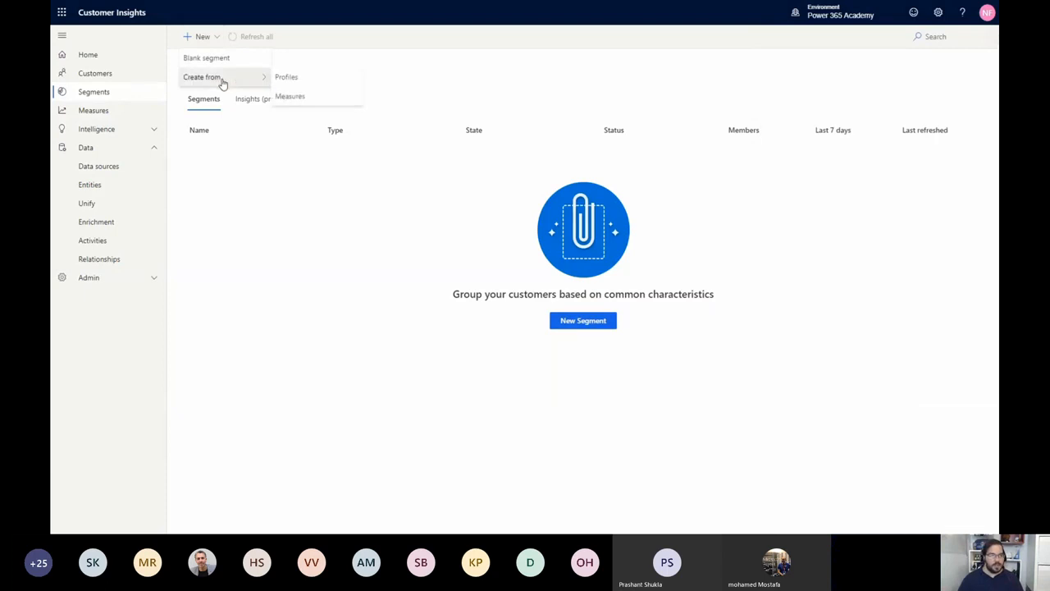
{"action": "left_click", "coordinate": [311, 97]}
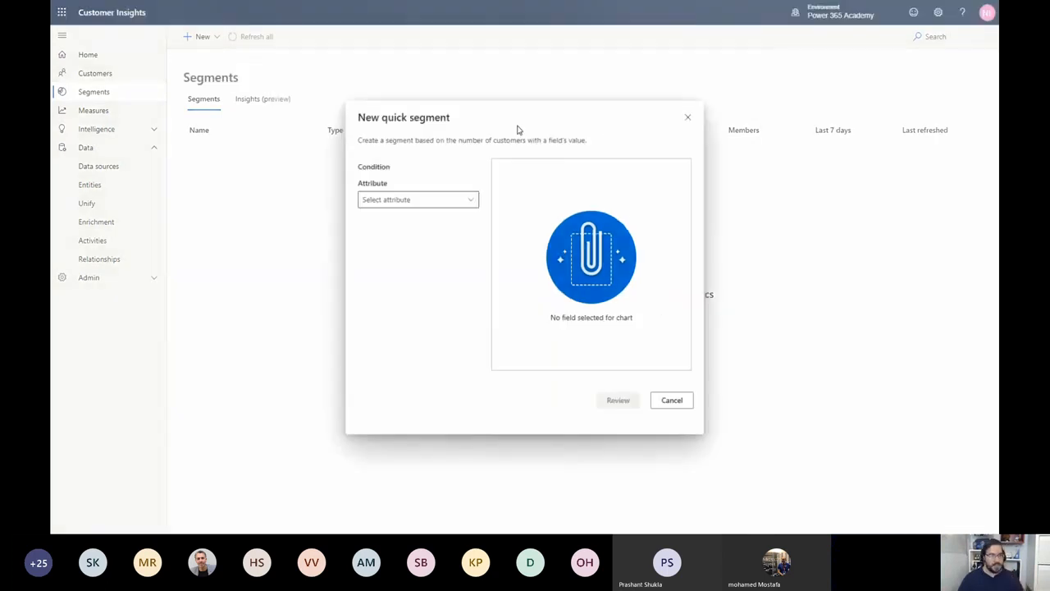
Set the quick segment's condition to Lifetime Spend ($) greater than 138 and proceed to its review
{"action": "left_click", "coordinate": [467, 201]}
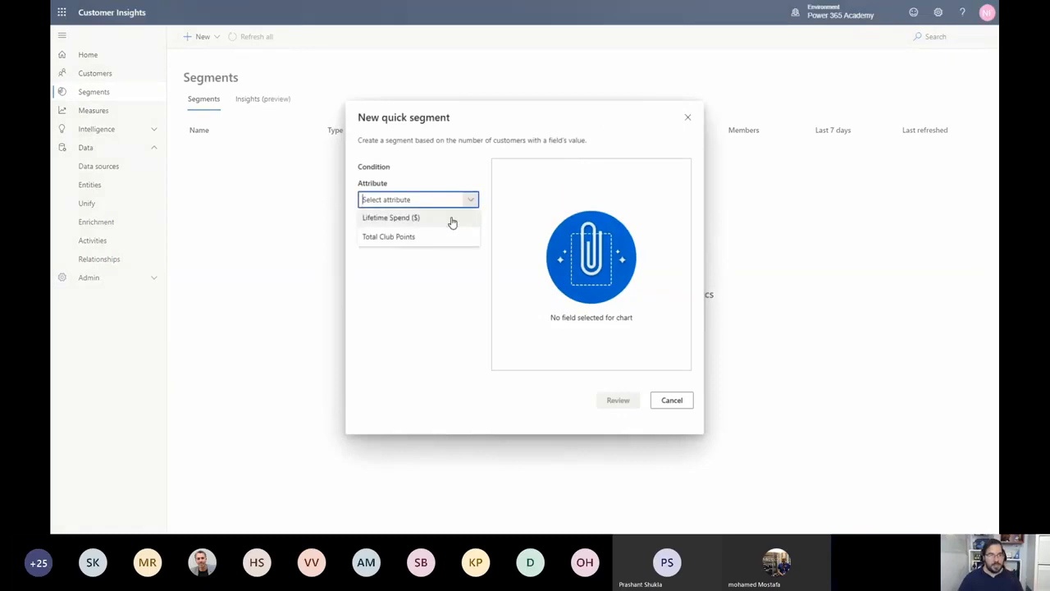
{"action": "left_click", "coordinate": [452, 218]}
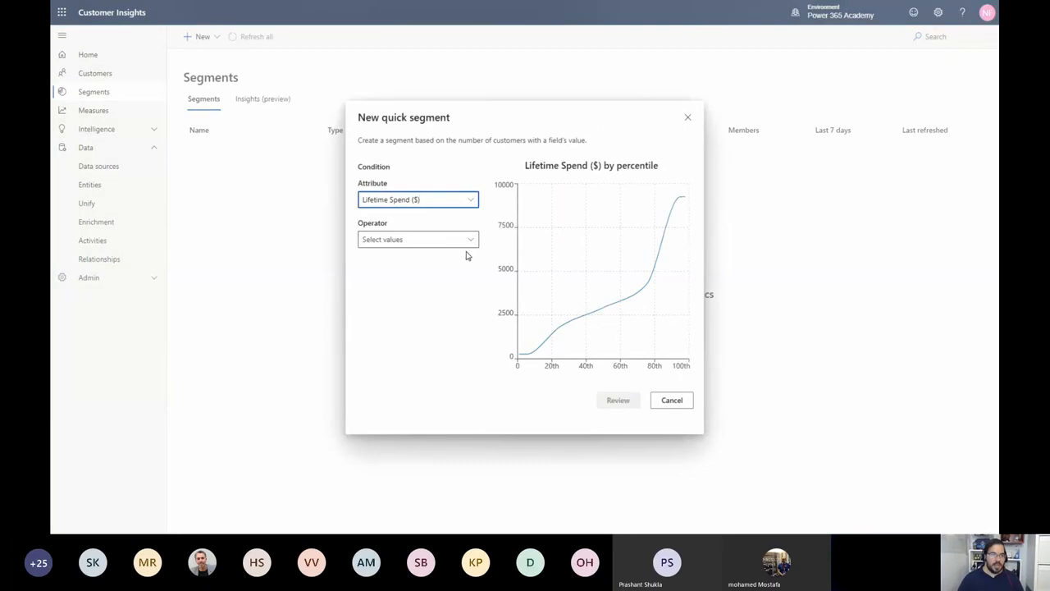
{"action": "left_click", "coordinate": [466, 248]}
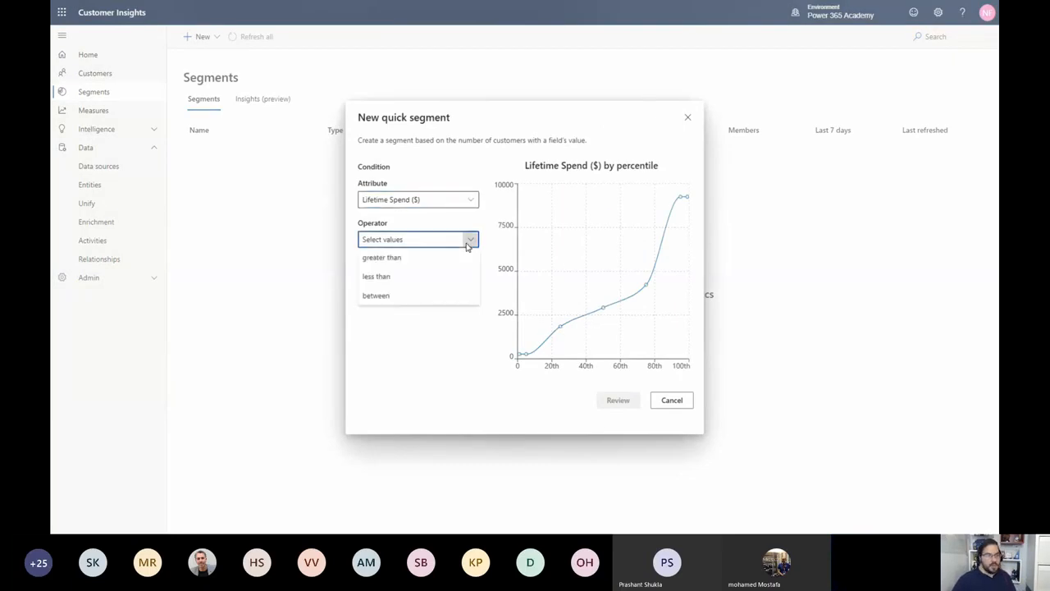
{"action": "left_click", "coordinate": [443, 259]}
{"action": "left_click", "coordinate": [421, 277]}
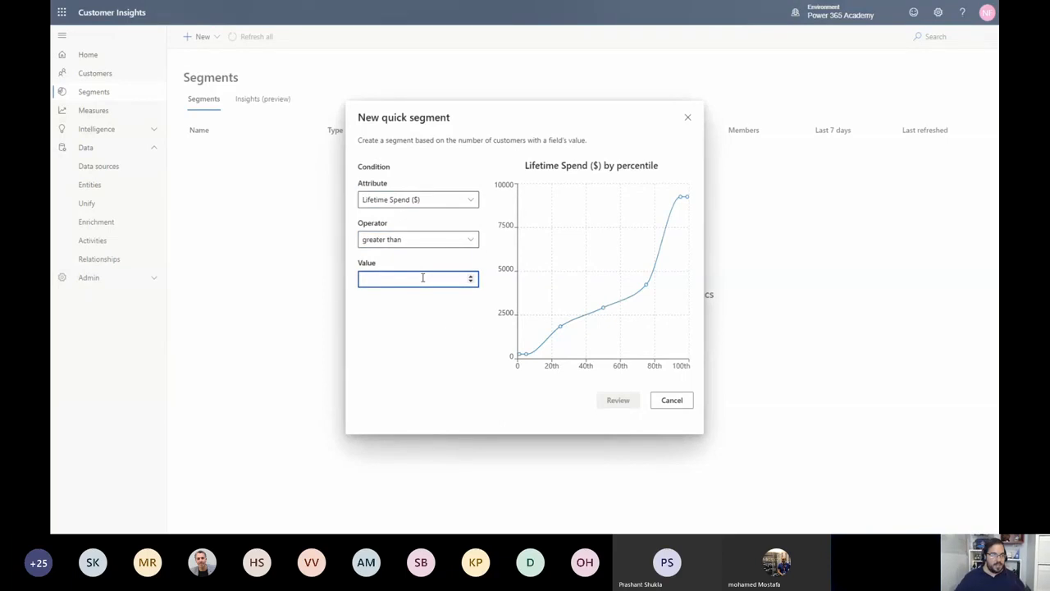
{"action": "type", "text": "1"}
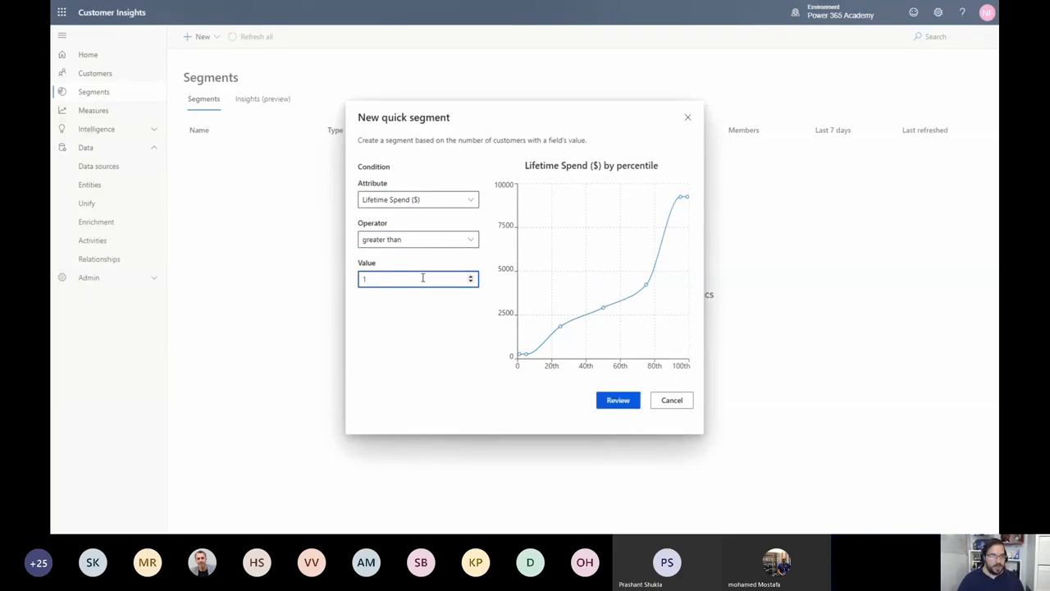
{"action": "type", "text": "38"}
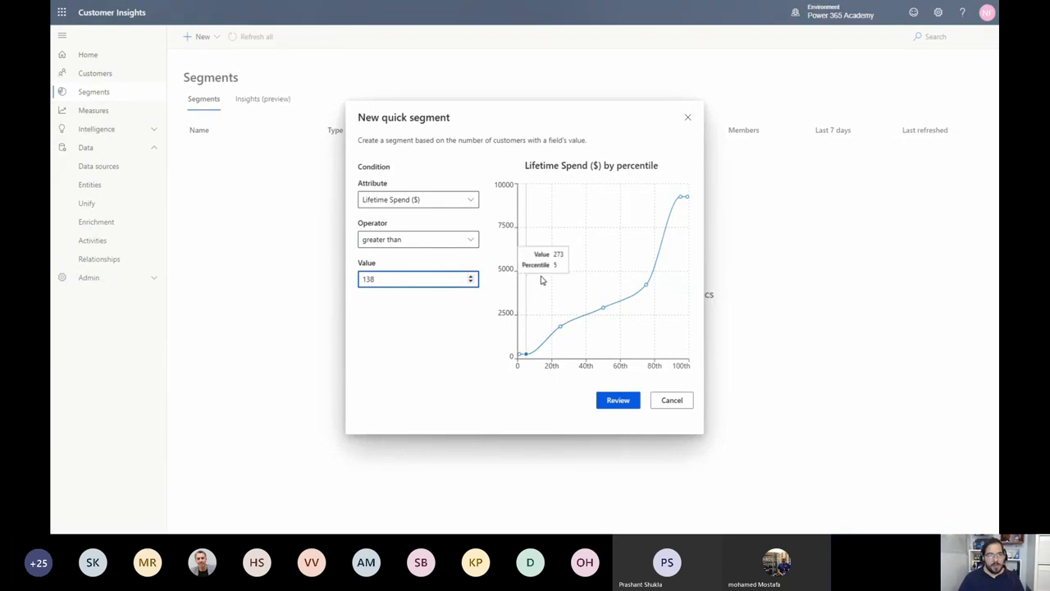
{"action": "left_click", "coordinate": [638, 407]}
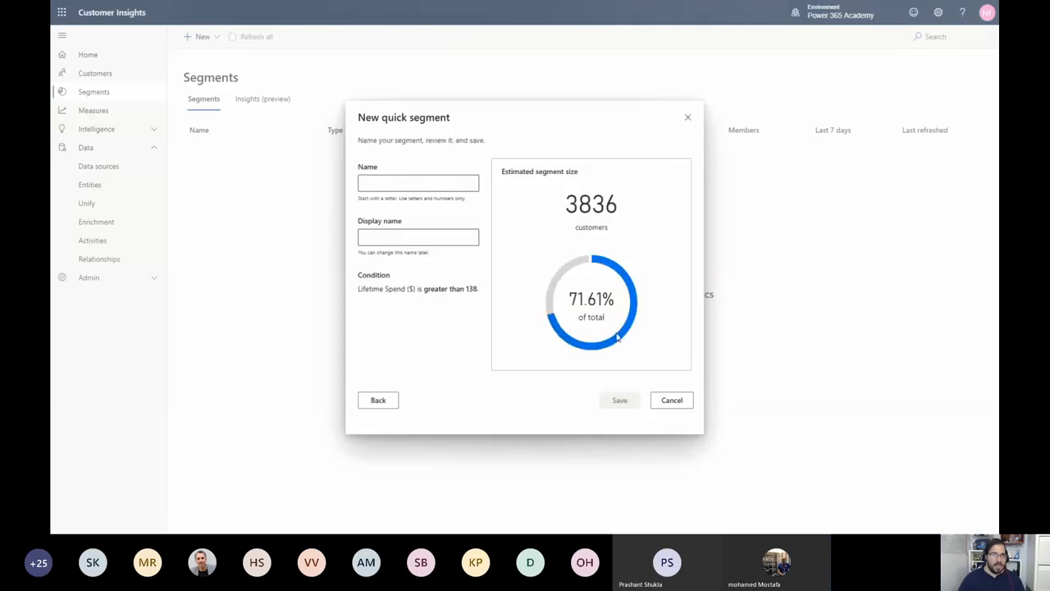
Name the segment HighValueCustomers with the display name High Value Customers and save it
{"action": "left_click", "coordinate": [419, 182]}
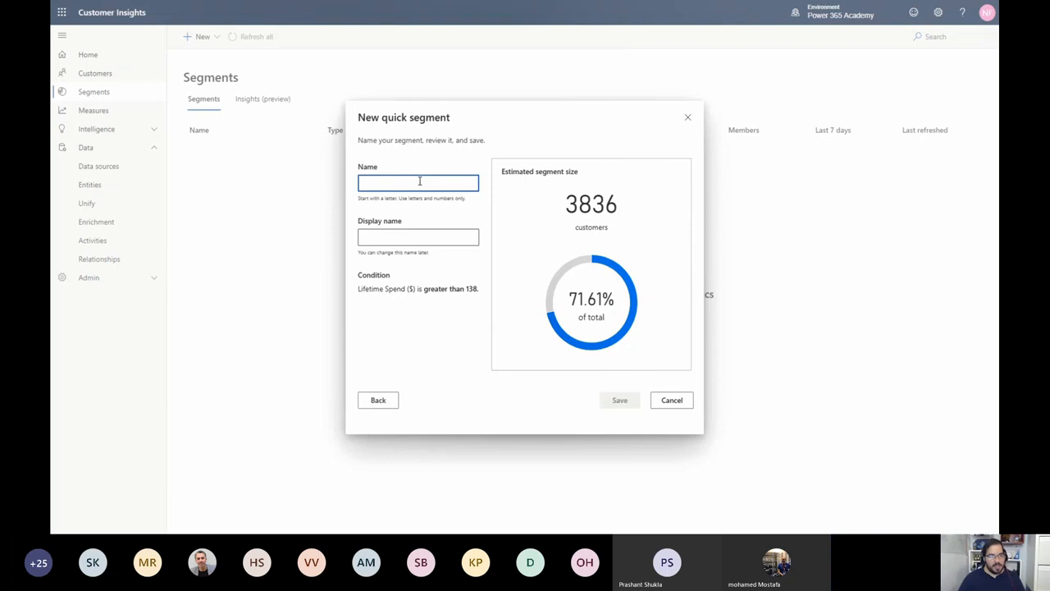
{"action": "type", "text": "High"}
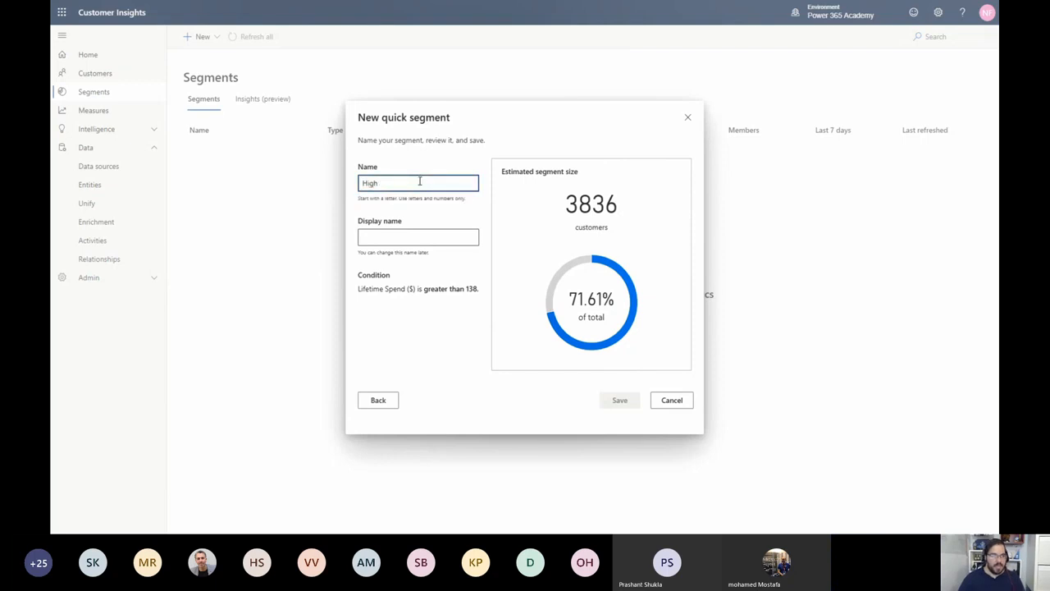
{"action": "type", "text": "Value"}
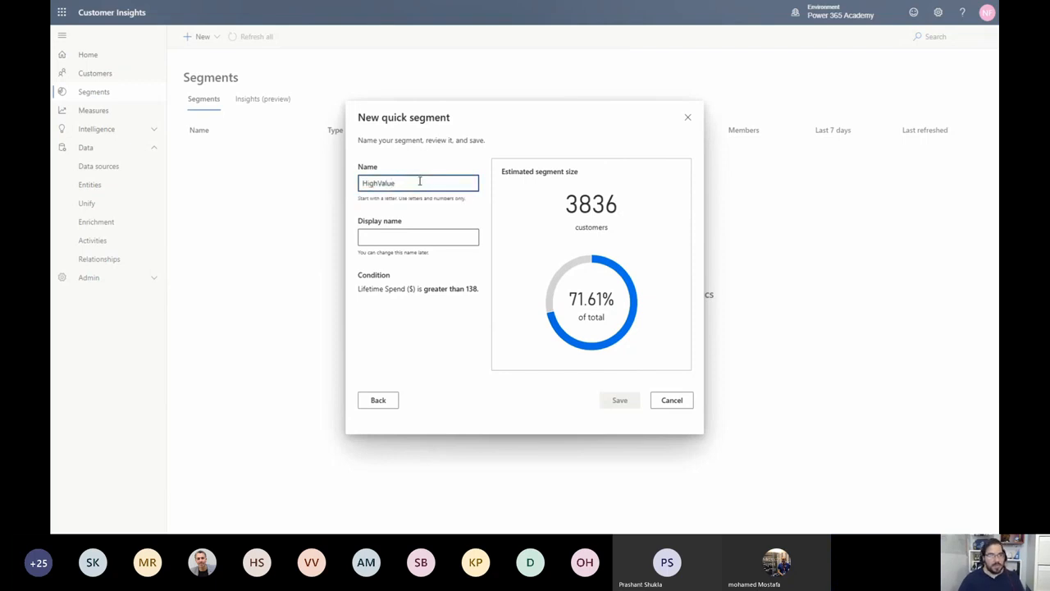
{"action": "type", "text": "Customers"}
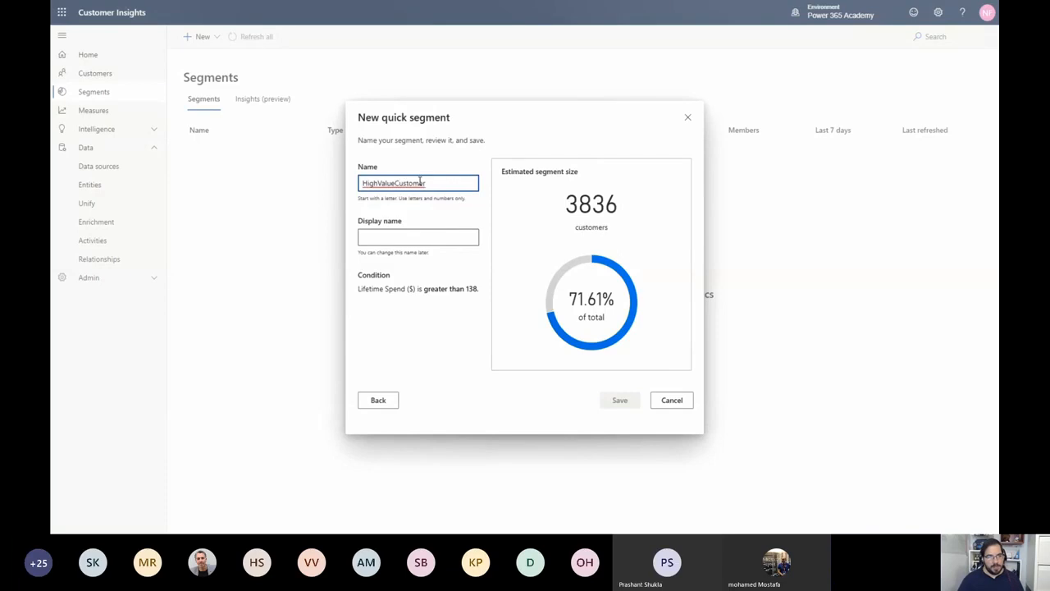
{"action": "key", "text": "Tab"}
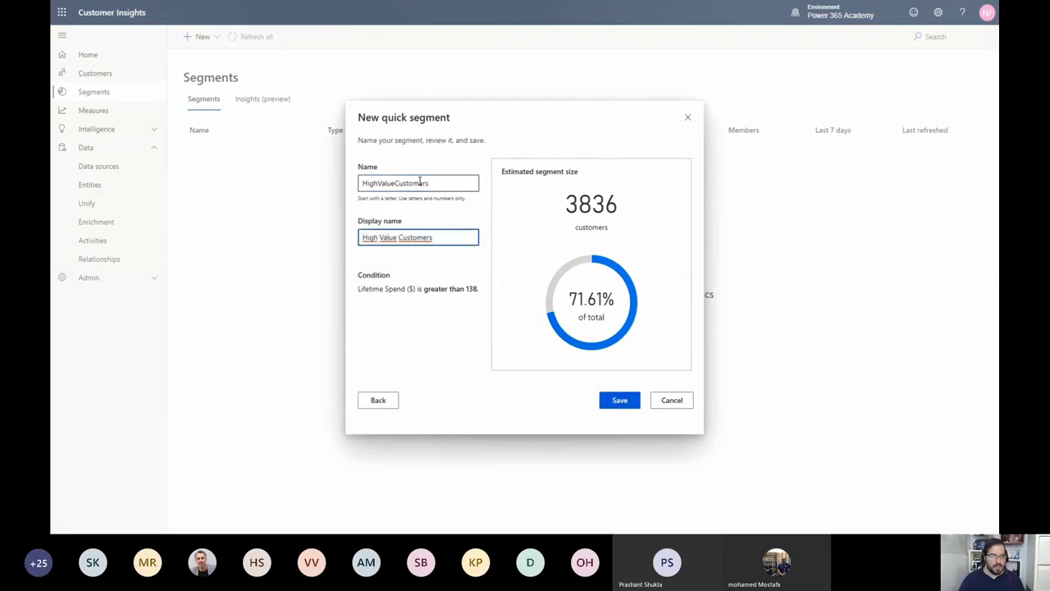
{"action": "left_click", "coordinate": [626, 401]}
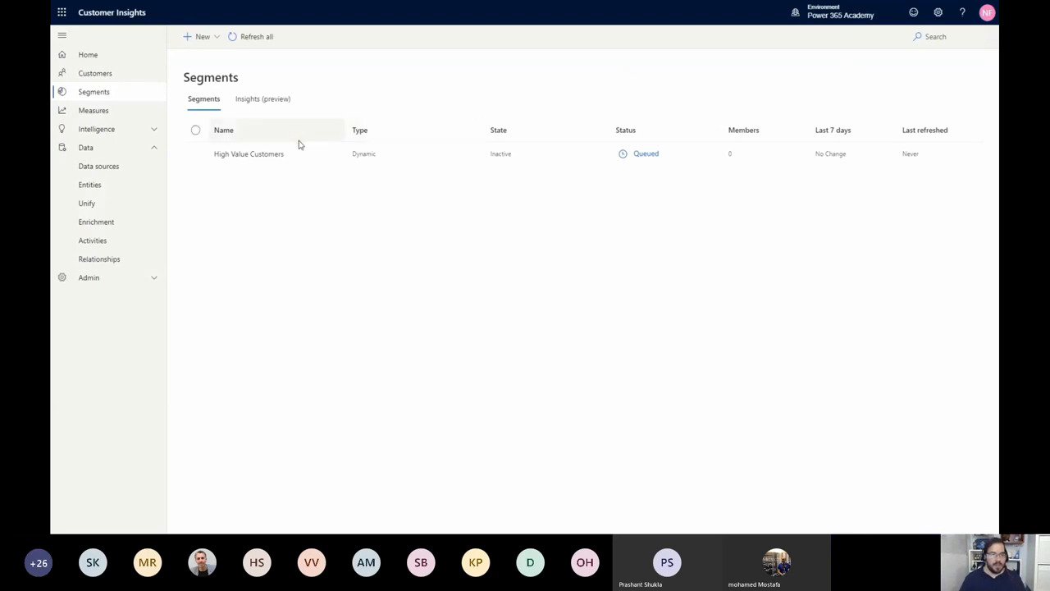
Start a new blank dynamic segment and name it SummerPromotion
{"action": "left_click", "coordinate": [207, 40]}
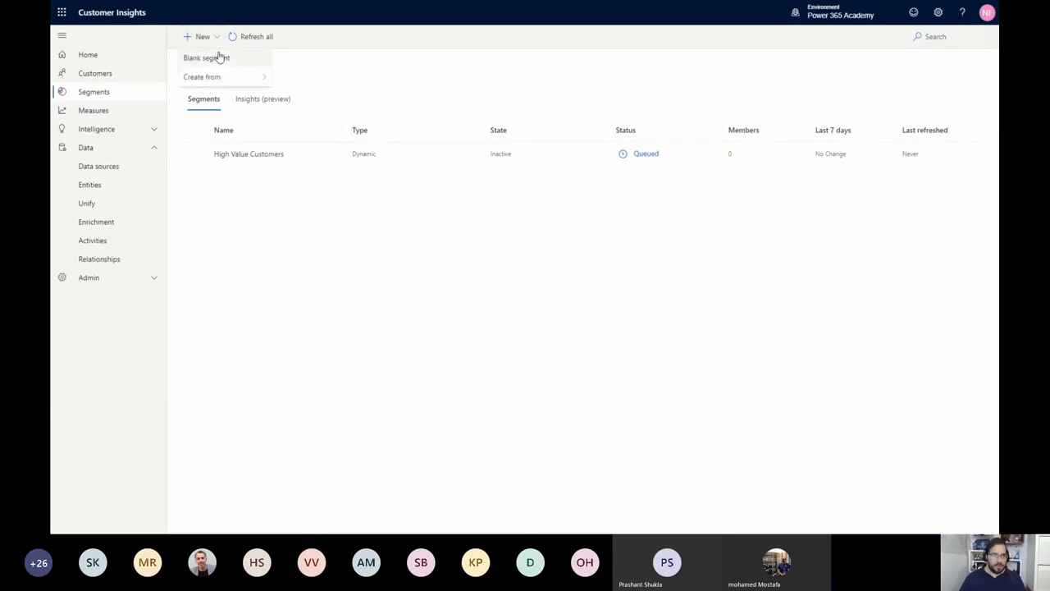
{"action": "left_click", "coordinate": [220, 57]}
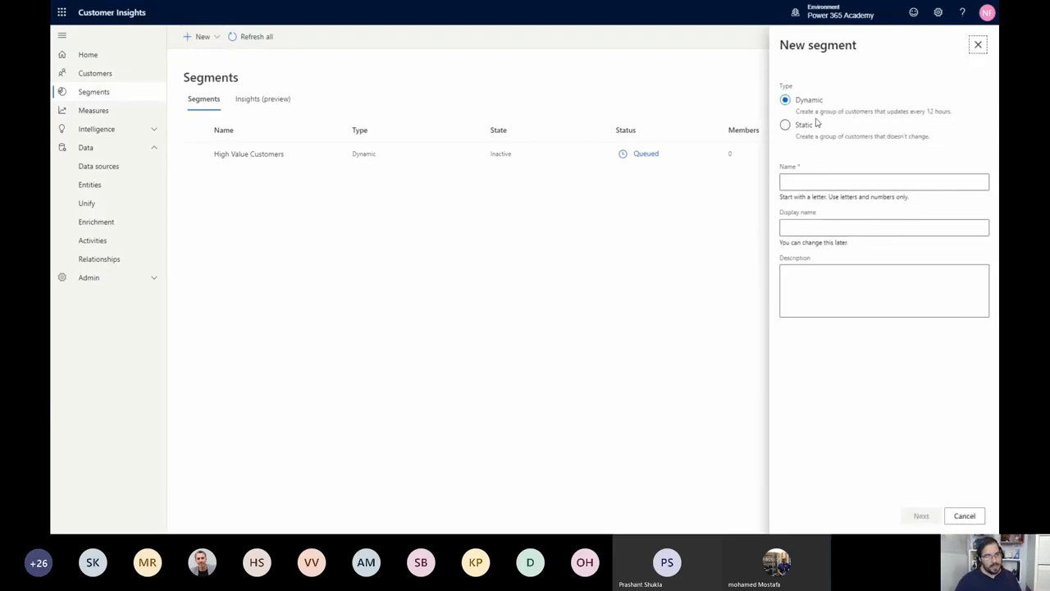
{"action": "left_click", "coordinate": [822, 180]}
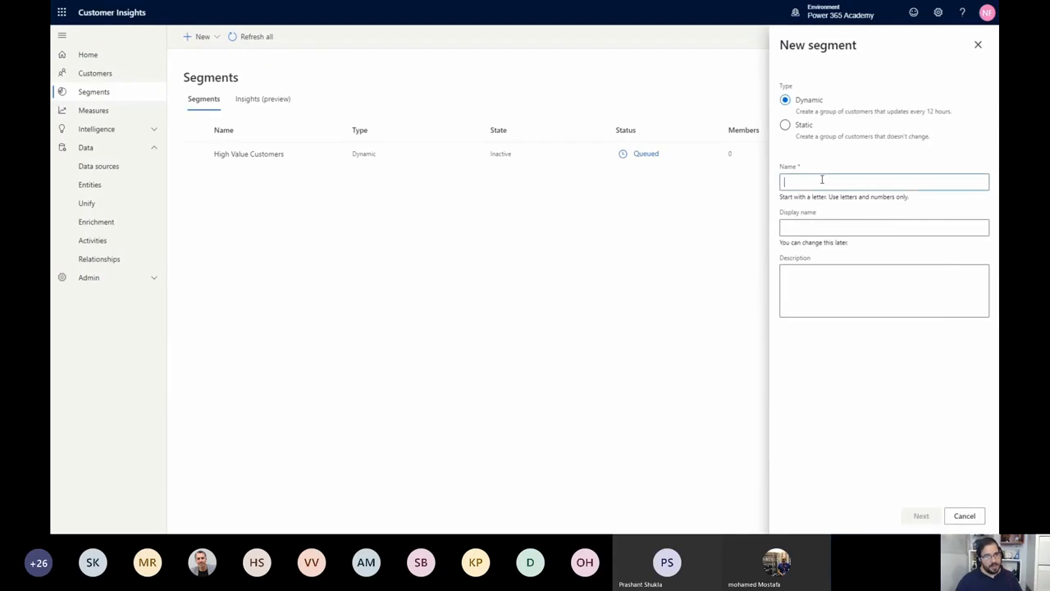
{"action": "type", "text": "Su"}
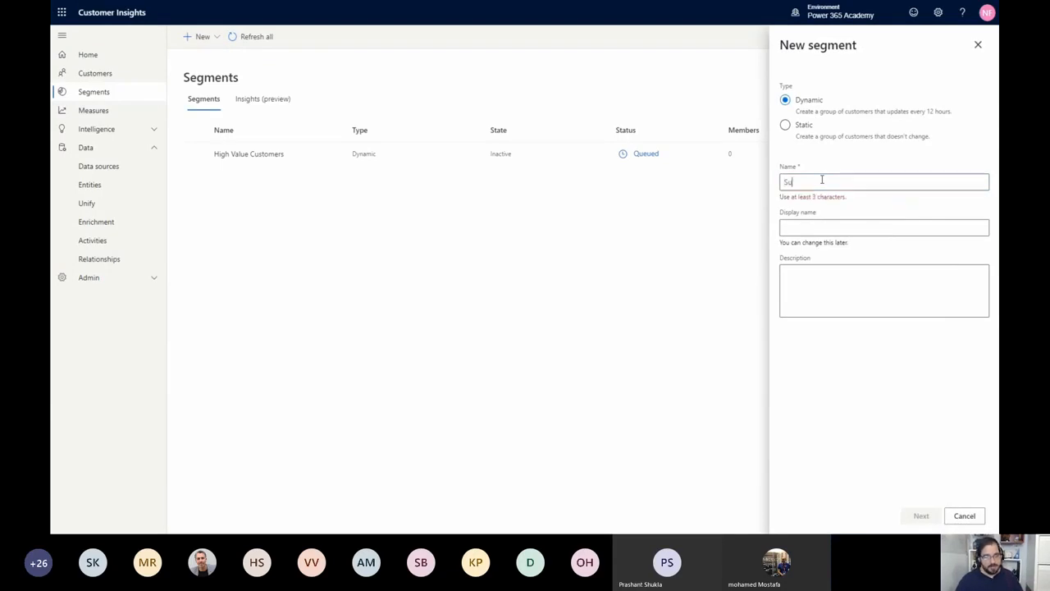
{"action": "type", "text": "mmerPromotion"}
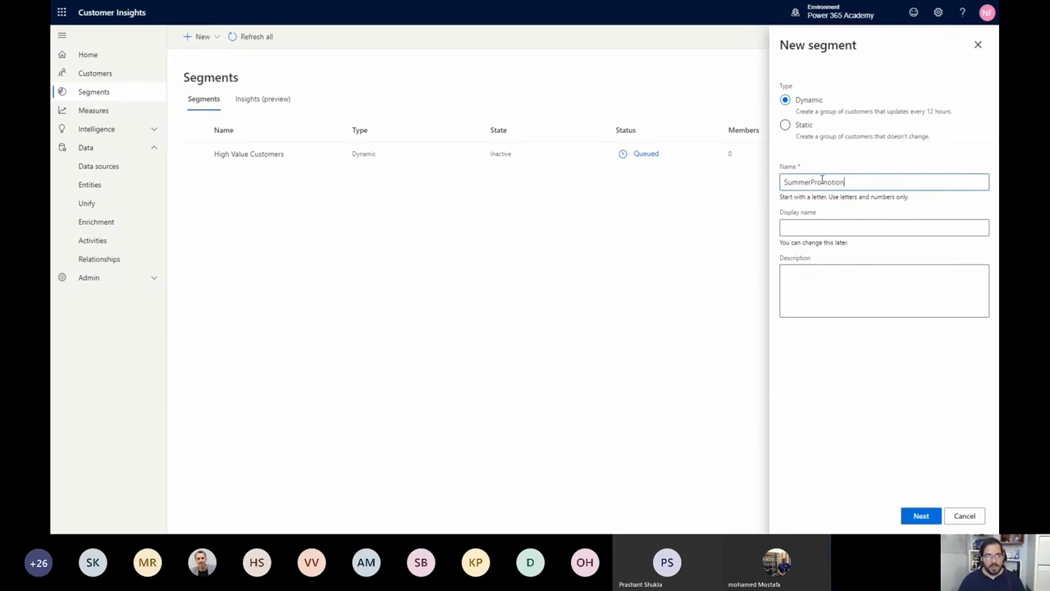
Enter Summer Promotion as the segment's display name and Summer promo as its description
{"action": "key", "text": "Tab"}
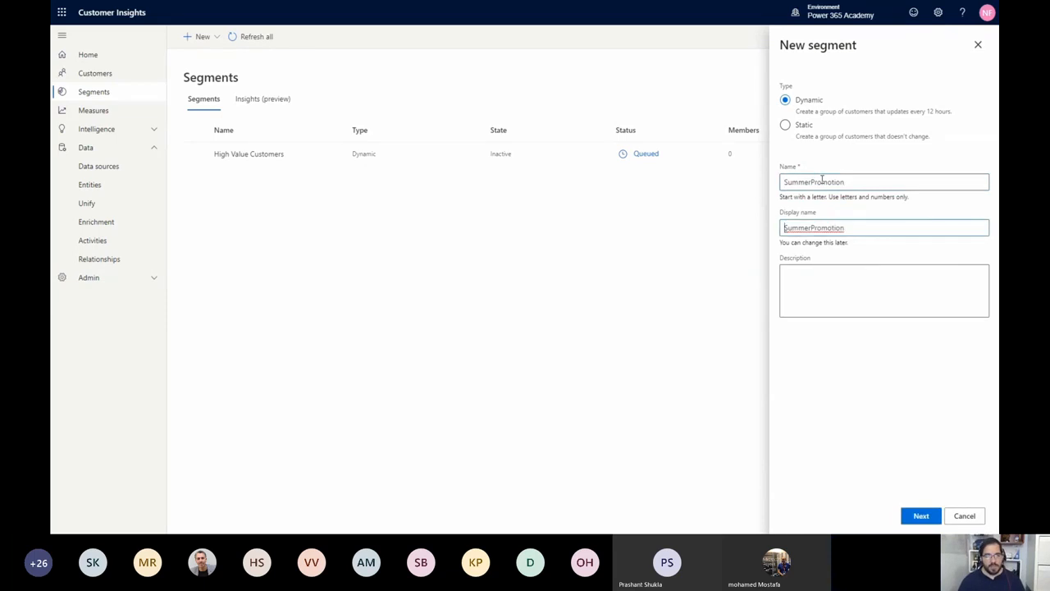
{"action": "key", "text": "Left"}
{"action": "key", "text": "Left"}
{"action": "key", "text": "Left"}
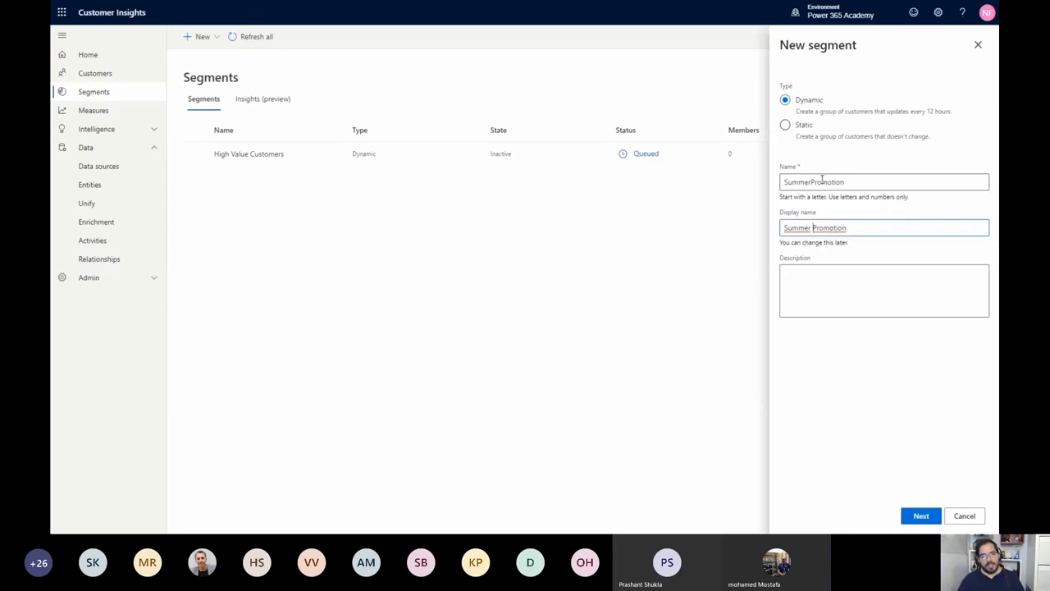
{"action": "left_click", "coordinate": [862, 277]}
{"action": "type", "text": "S"}
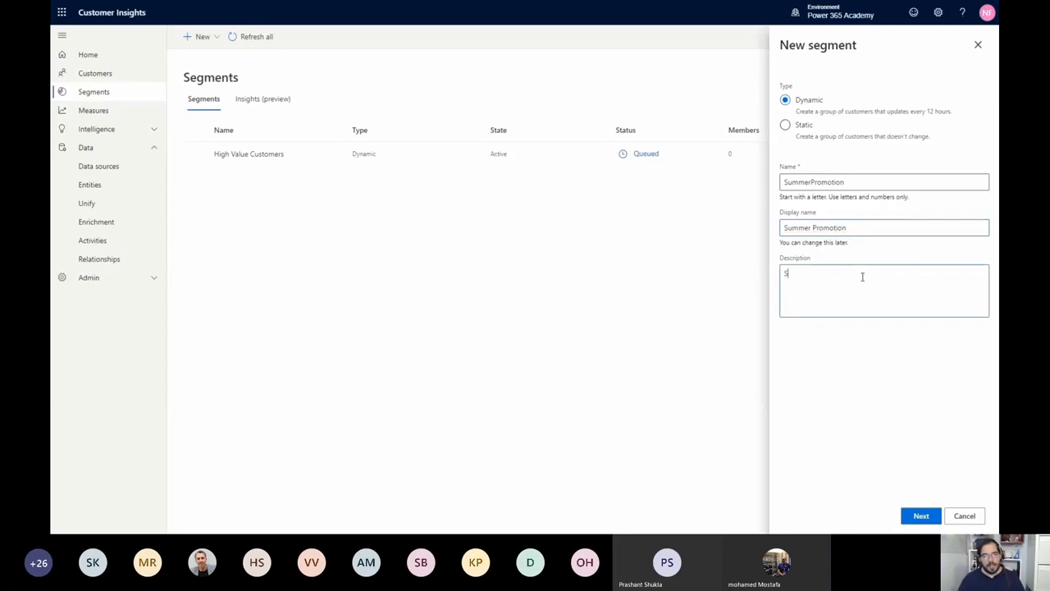
{"action": "type", "text": "ummer promo"}
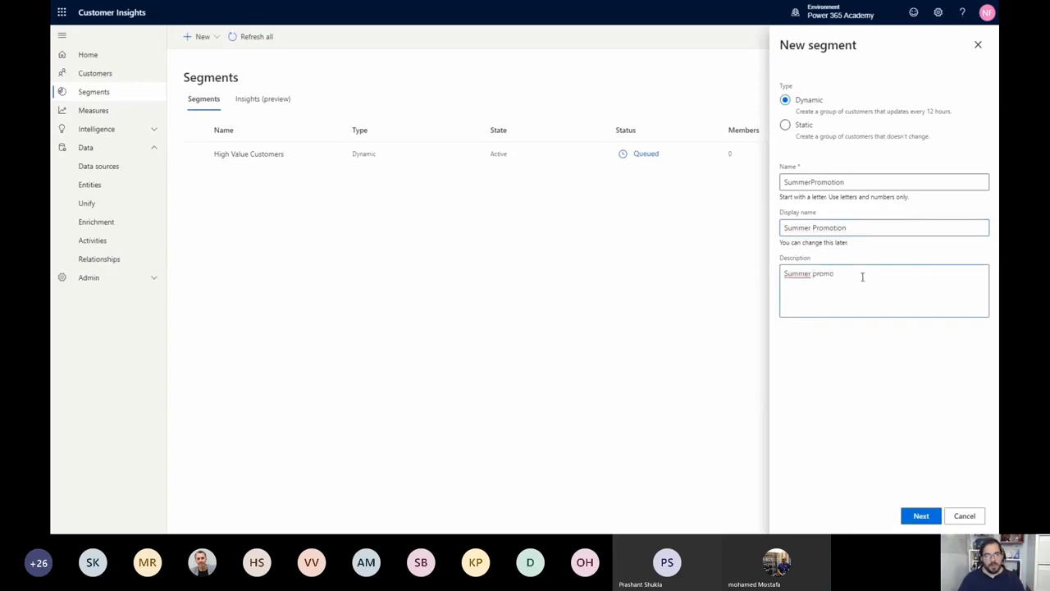
Shorten the segment's display name to Summer Promo and proceed to the filter definition
{"action": "left_click", "coordinate": [855, 228]}
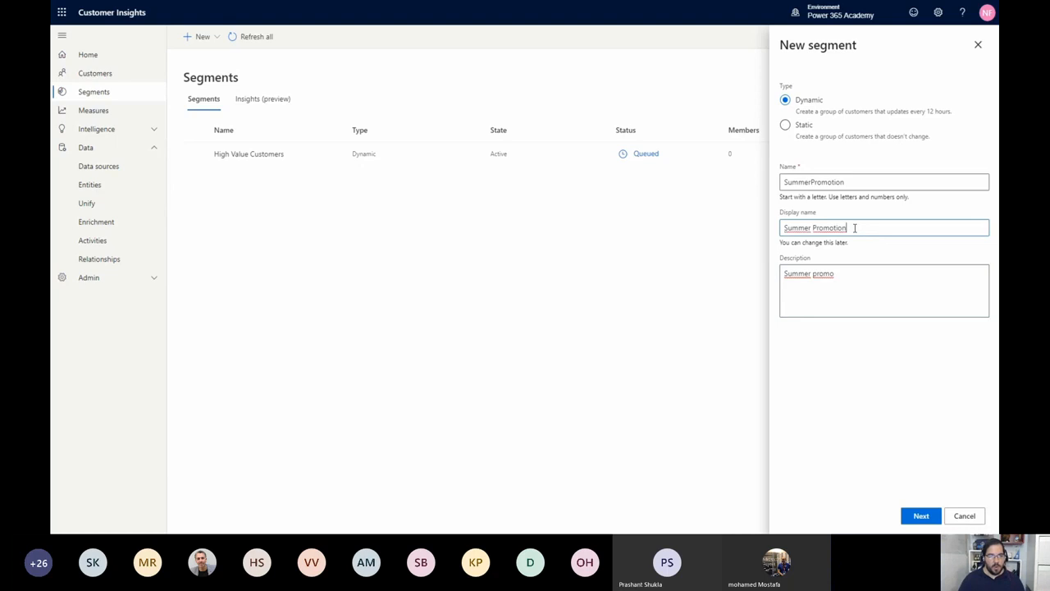
{"action": "key", "text": "BackSpace"}
{"action": "key", "text": "BackSpace"}
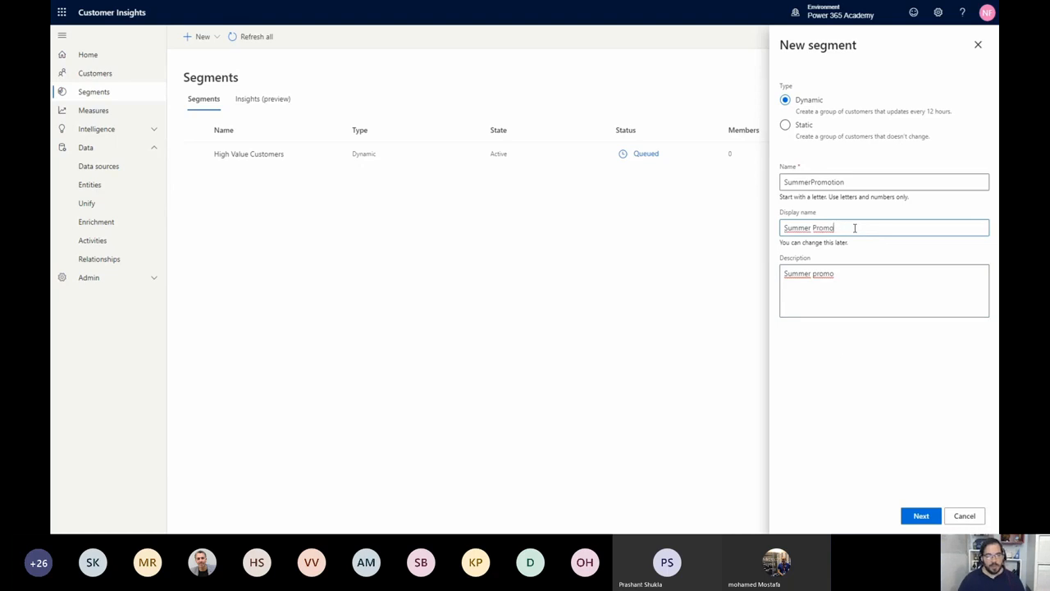
{"action": "left_click", "coordinate": [921, 515]}
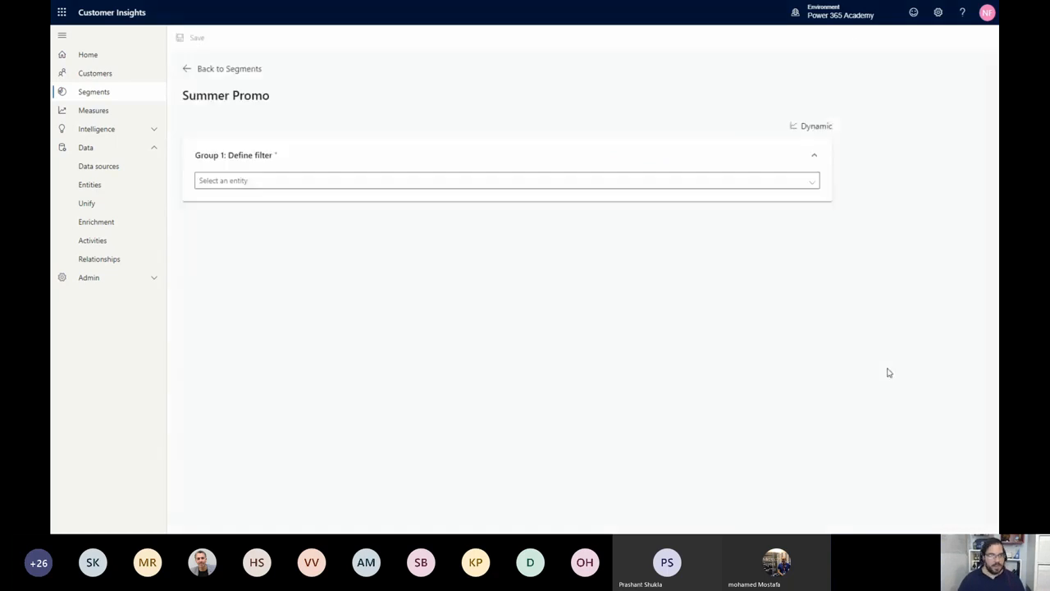
Define the group 1 filter on the Customer_Measure entity as Lifetime Spend ($) greater than 113
{"action": "left_click", "coordinate": [476, 184]}
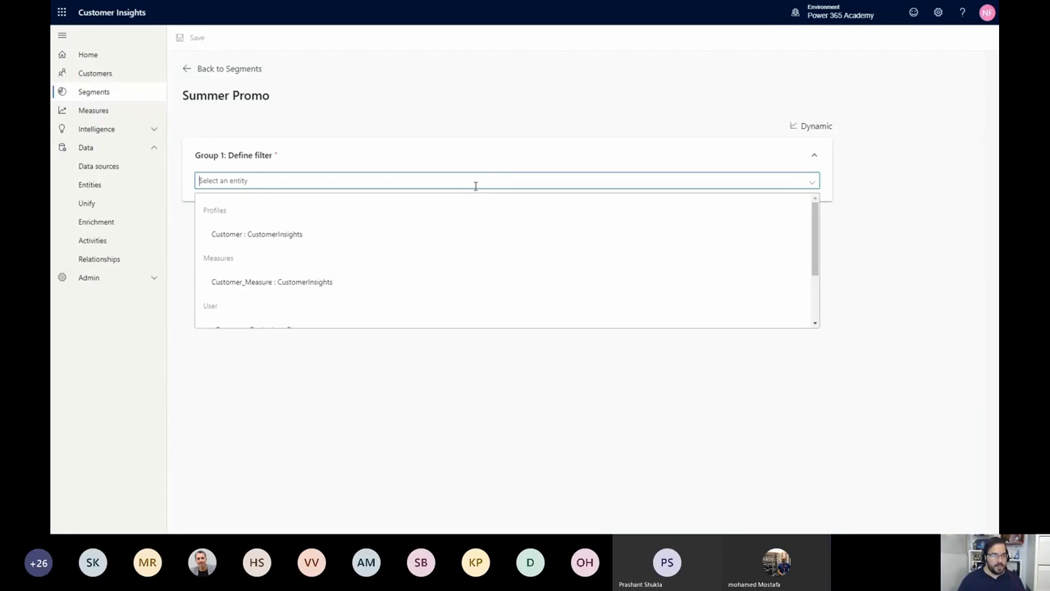
{"action": "left_click", "coordinate": [357, 281]}
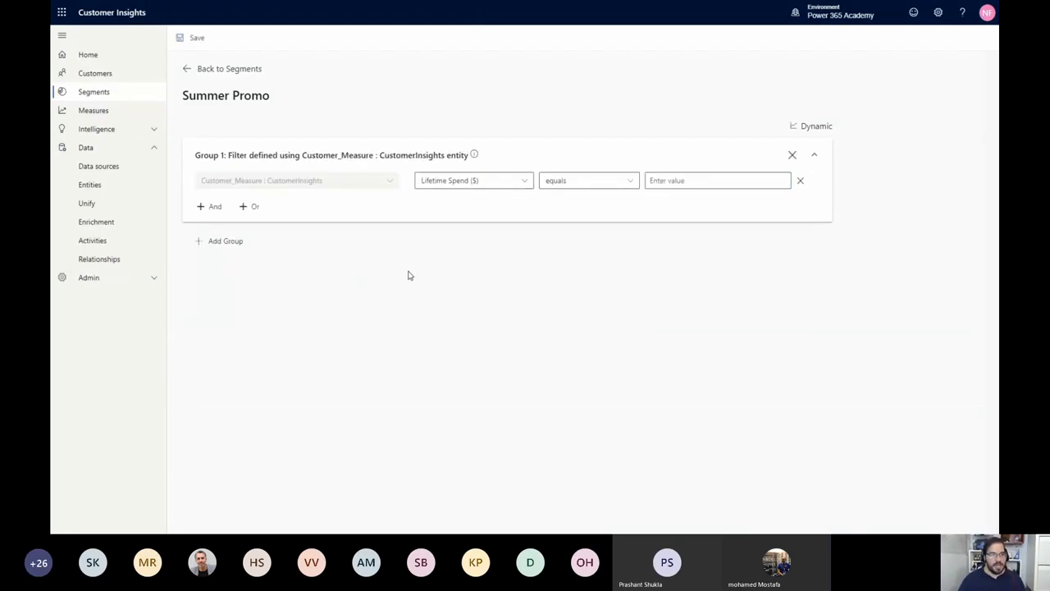
{"action": "left_click", "coordinate": [442, 189]}
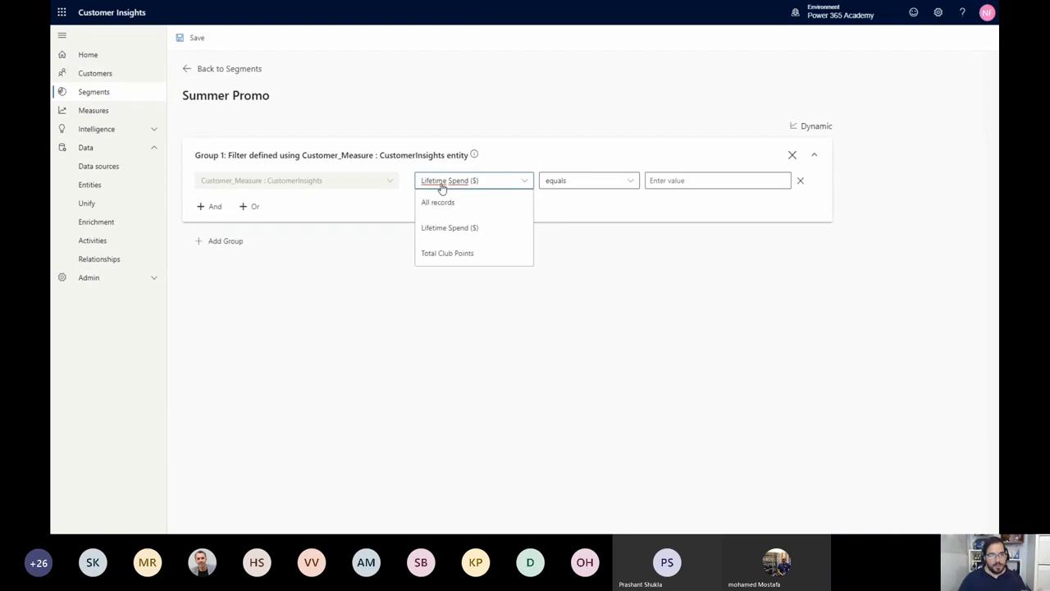
{"action": "left_click", "coordinate": [476, 227]}
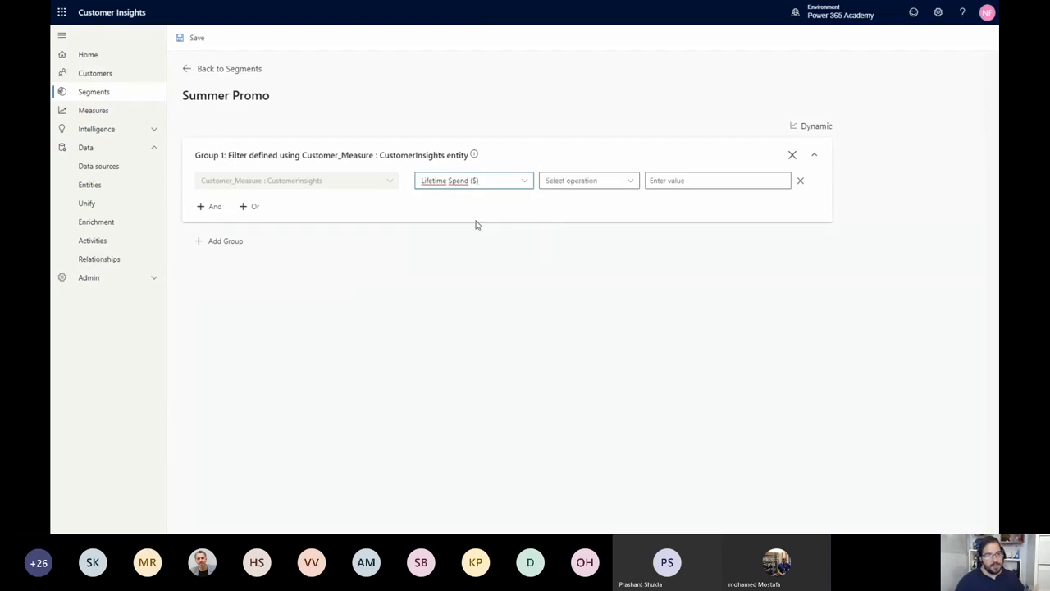
{"action": "left_click", "coordinate": [622, 185]}
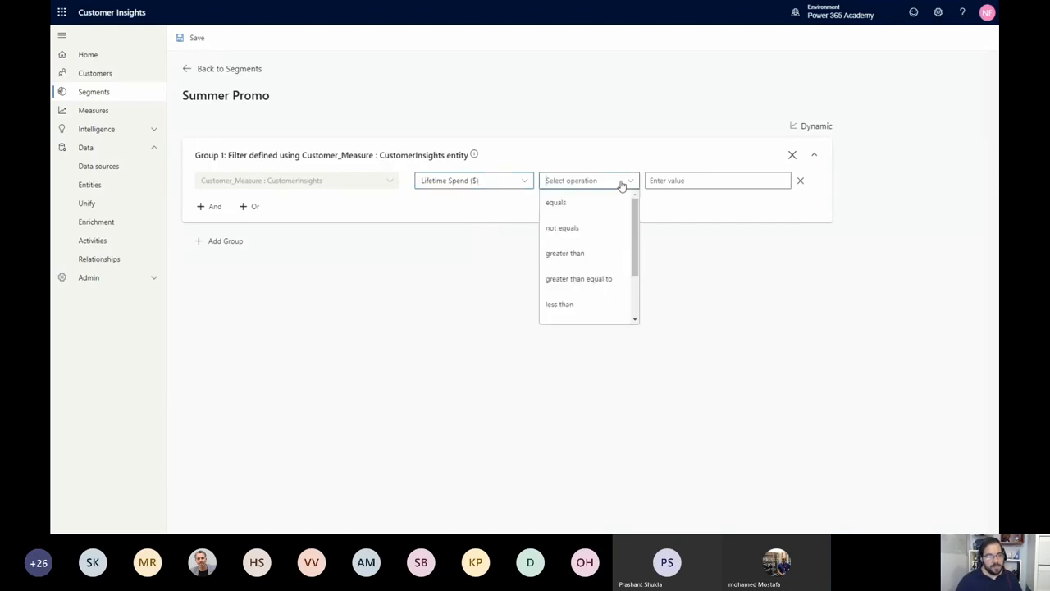
{"action": "left_click", "coordinate": [595, 254]}
{"action": "left_click", "coordinate": [697, 188]}
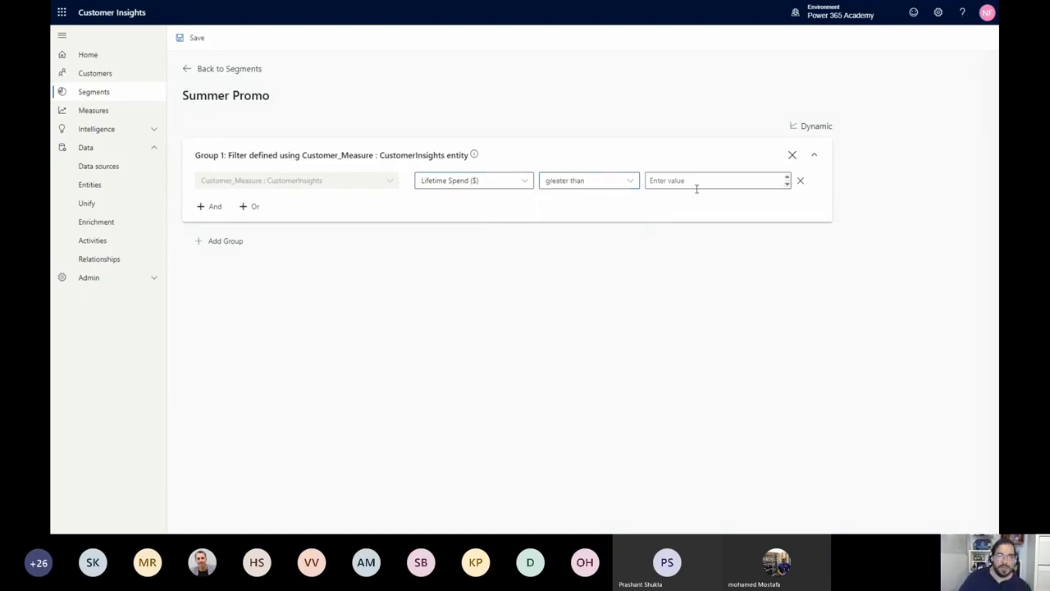
{"action": "type", "text": "113"}
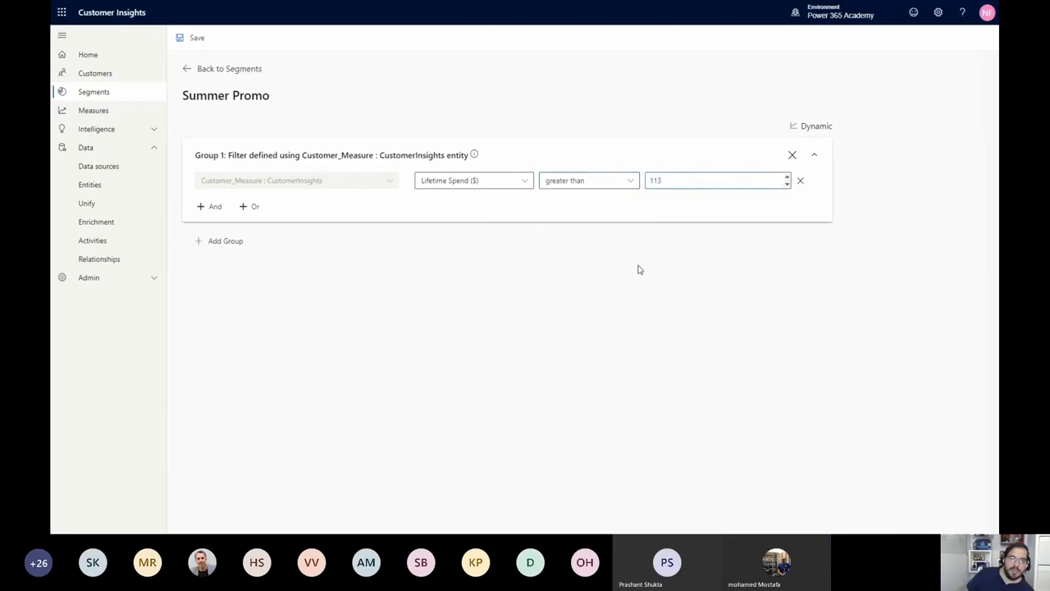
{"action": "left_click", "coordinate": [640, 269]}
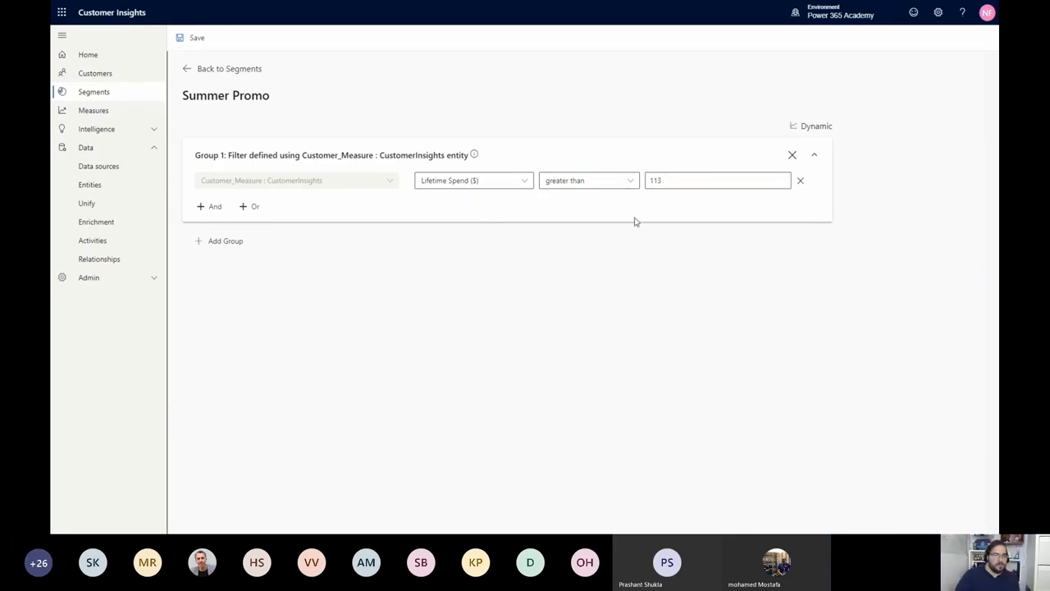
Change the operator of the Lifetime Spend ($) condition to greater than equal to
{"action": "left_click", "coordinate": [630, 182]}
{"action": "scroll", "coordinate": [635, 253], "scroll_direction": "down", "scroll_amount": 1}
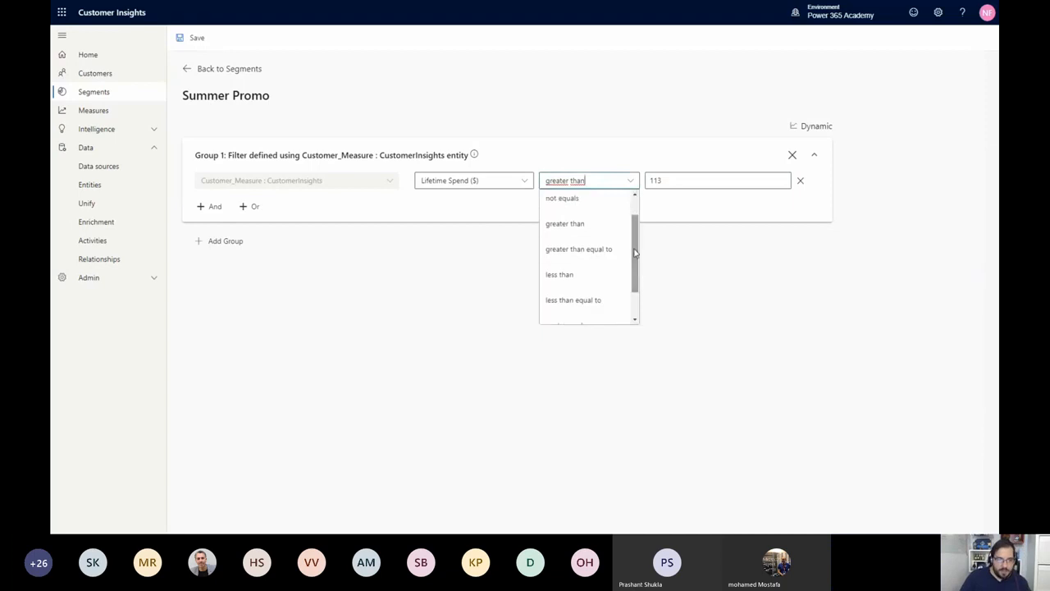
{"action": "left_click_drag", "start_coordinate": [631, 257], "coordinate": [644, 223]}
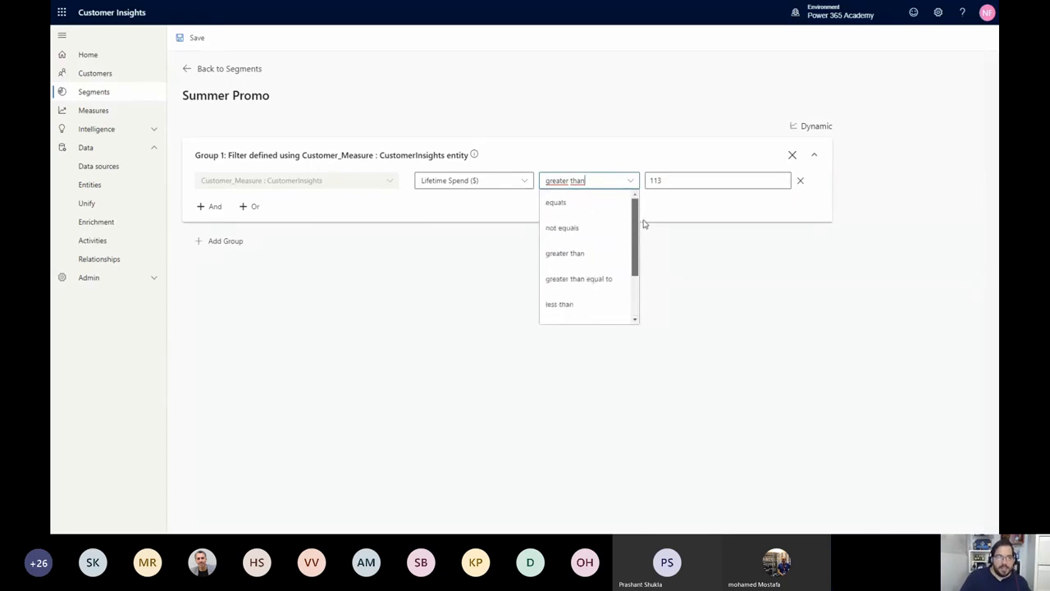
{"action": "left_click", "coordinate": [613, 280]}
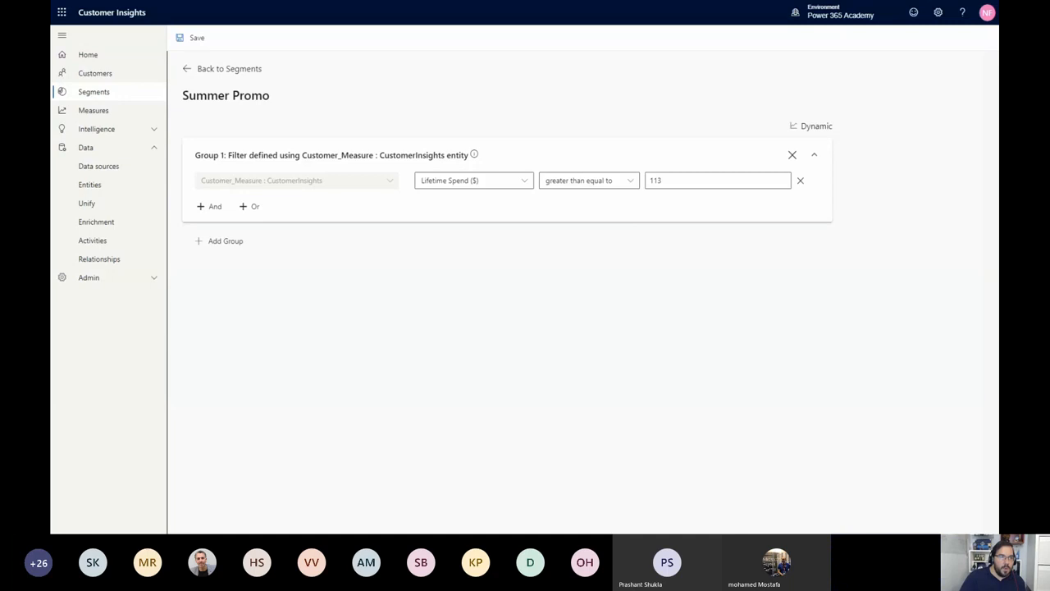
{"action": "left_click", "coordinate": [211, 206]}
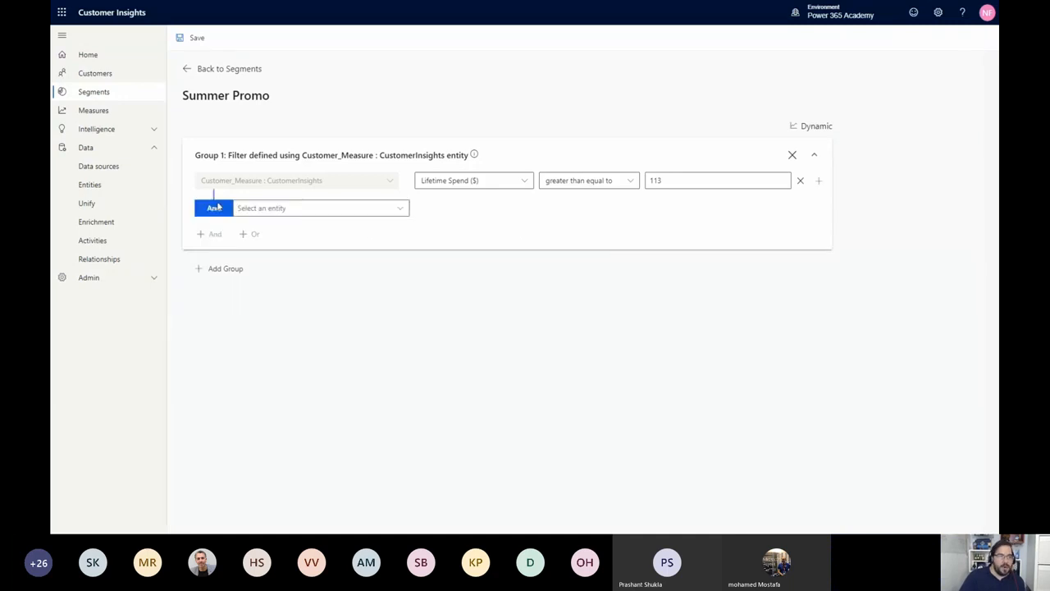
{"action": "left_click", "coordinate": [276, 210]}
{"action": "left_click", "coordinate": [288, 258]}
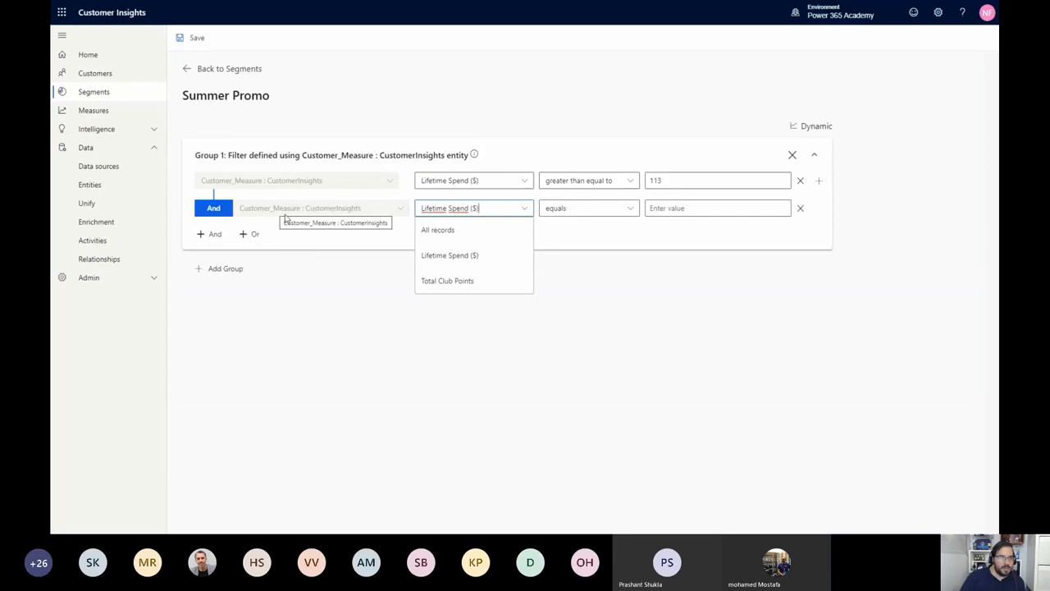
{"action": "left_click", "coordinate": [800, 208]}
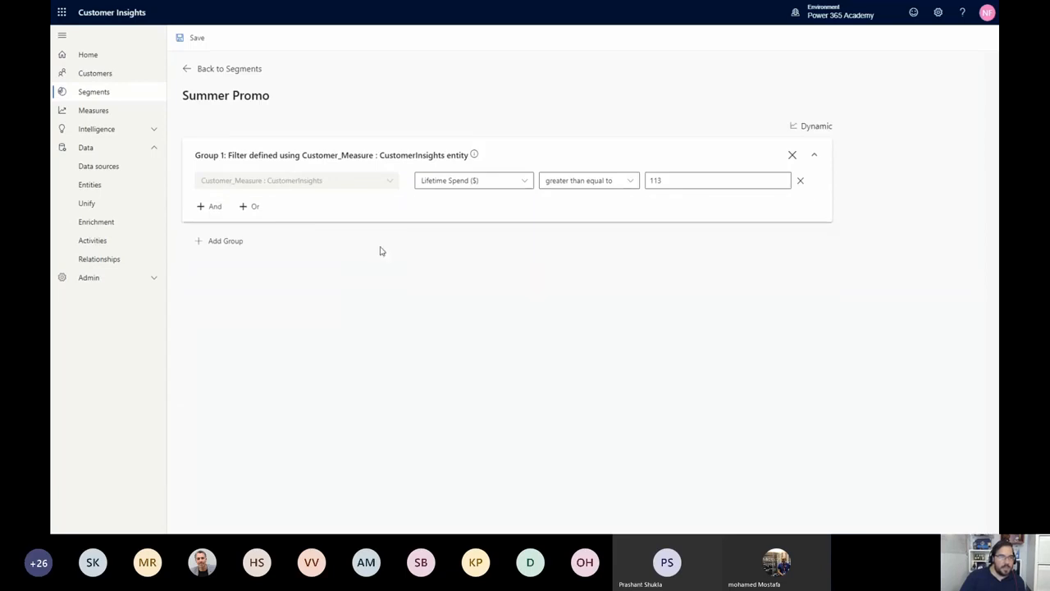
Add an And condition on the related Customer entity using DateOfBirth with the operator less than equal to
{"action": "left_click", "coordinate": [212, 208]}
{"action": "left_click", "coordinate": [288, 209]}
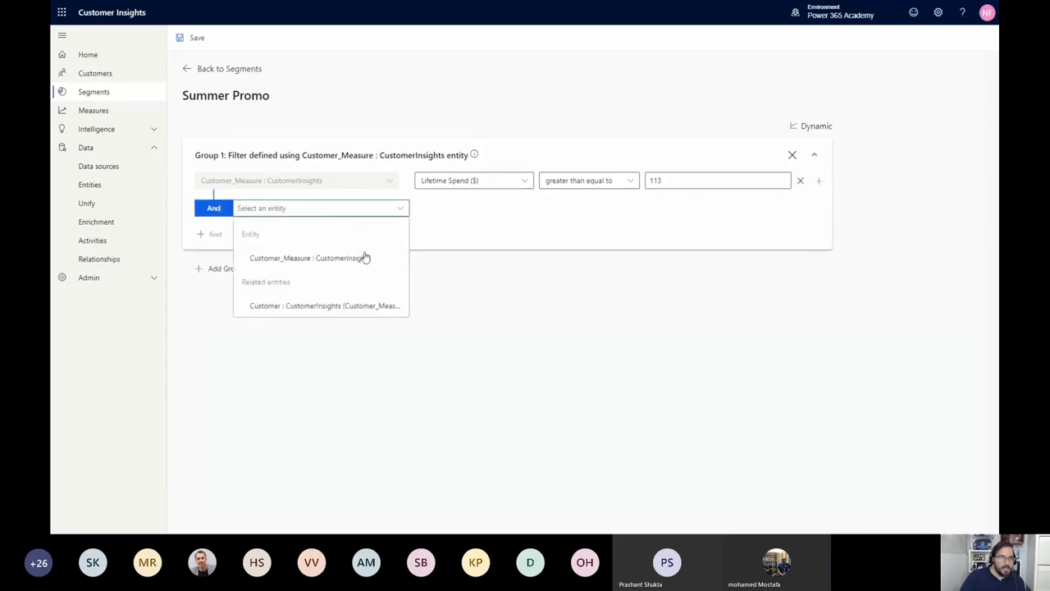
{"action": "left_click", "coordinate": [354, 310]}
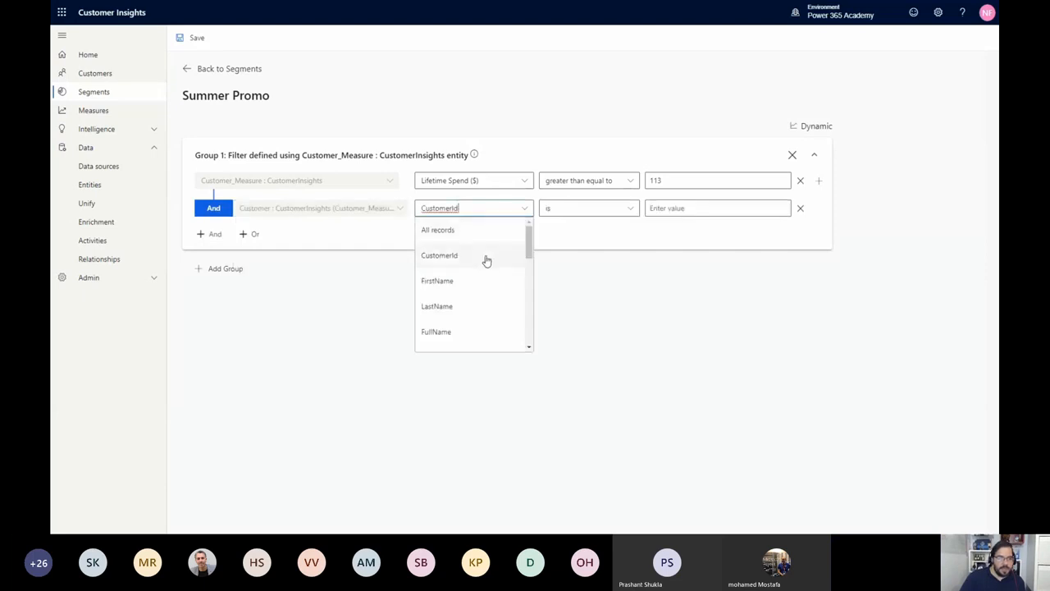
{"action": "scroll", "coordinate": [484, 262], "scroll_direction": "down", "scroll_amount": 2}
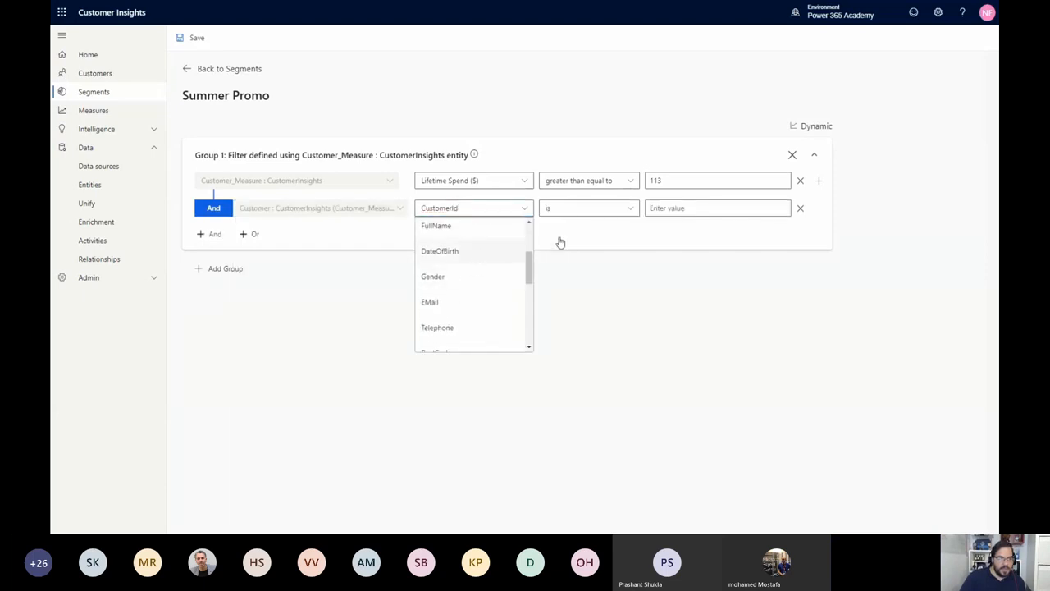
{"action": "left_click", "coordinate": [659, 218]}
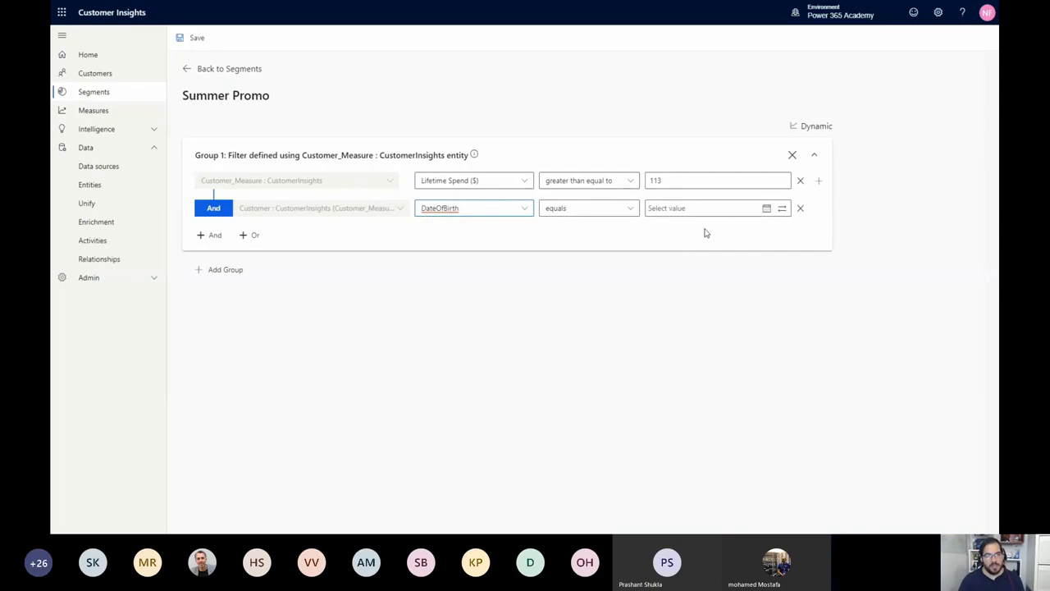
{"action": "left_click", "coordinate": [631, 211]}
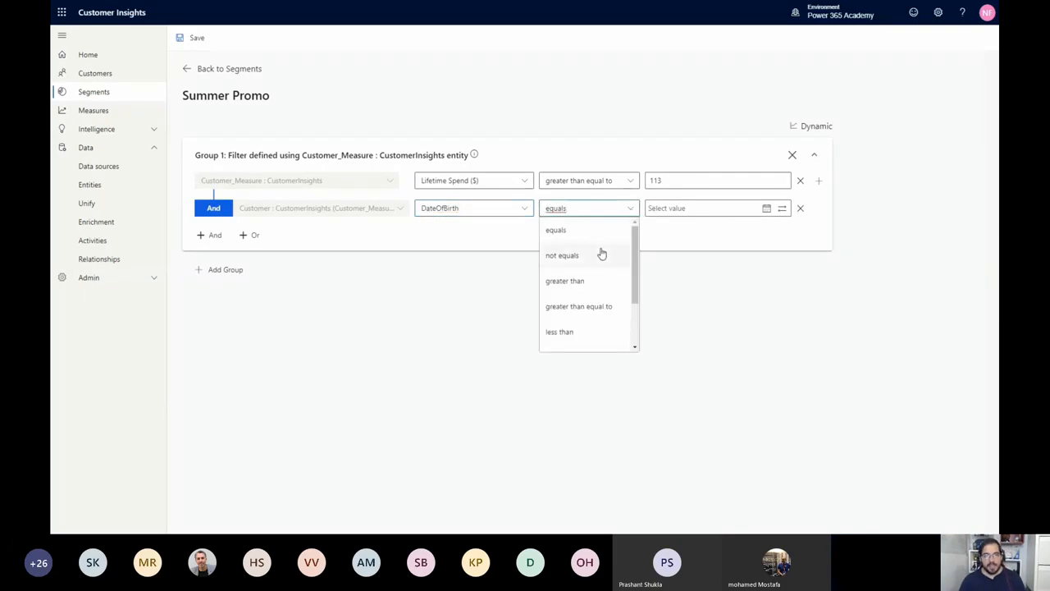
{"action": "scroll", "coordinate": [595, 304], "scroll_direction": "down", "scroll_amount": 1}
{"action": "left_click", "coordinate": [610, 302]}
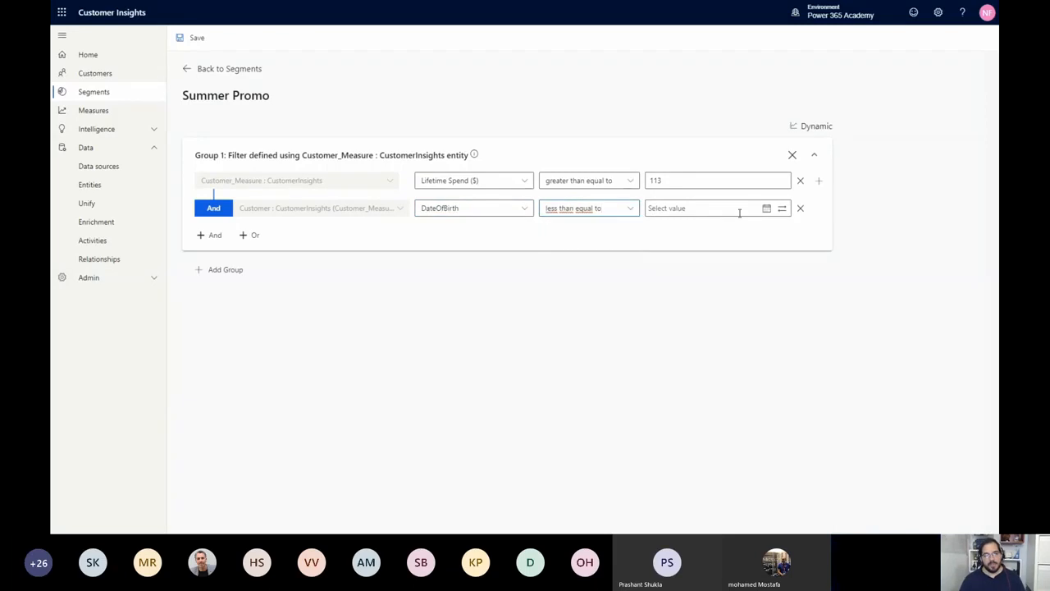
Switch the DateOfBirth condition's value from a relative period to a fixed calendar date
{"action": "left_click", "coordinate": [769, 210]}
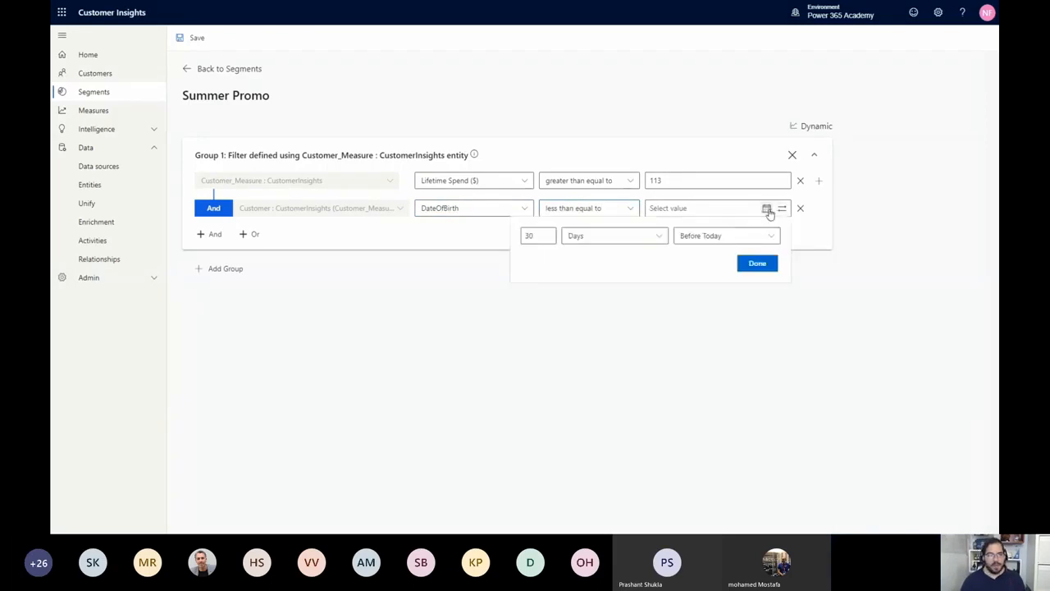
{"action": "left_click", "coordinate": [769, 210]}
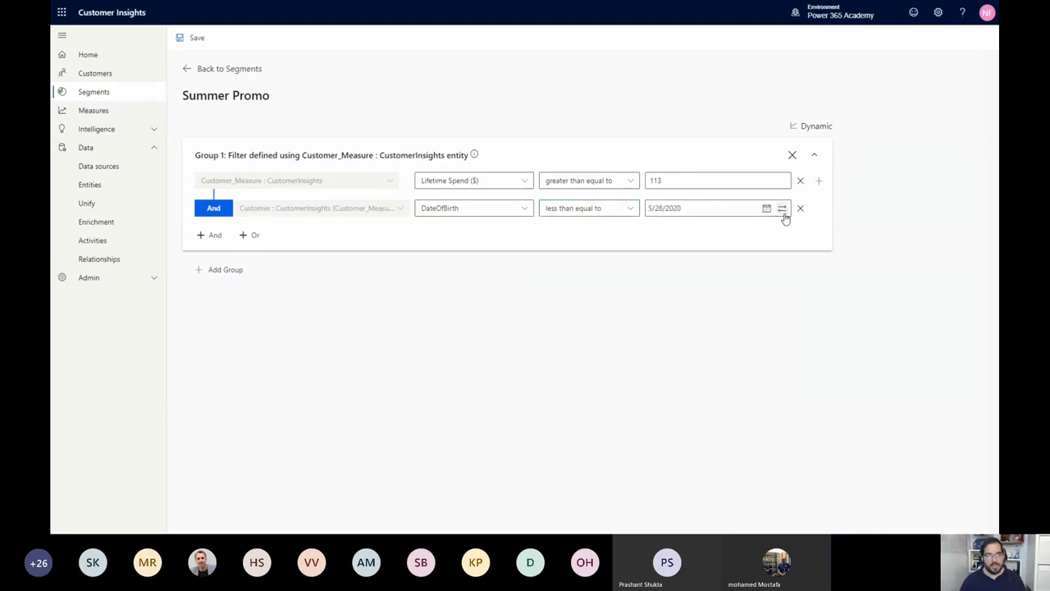
{"action": "left_click", "coordinate": [784, 211]}
{"action": "left_click", "coordinate": [767, 211]}
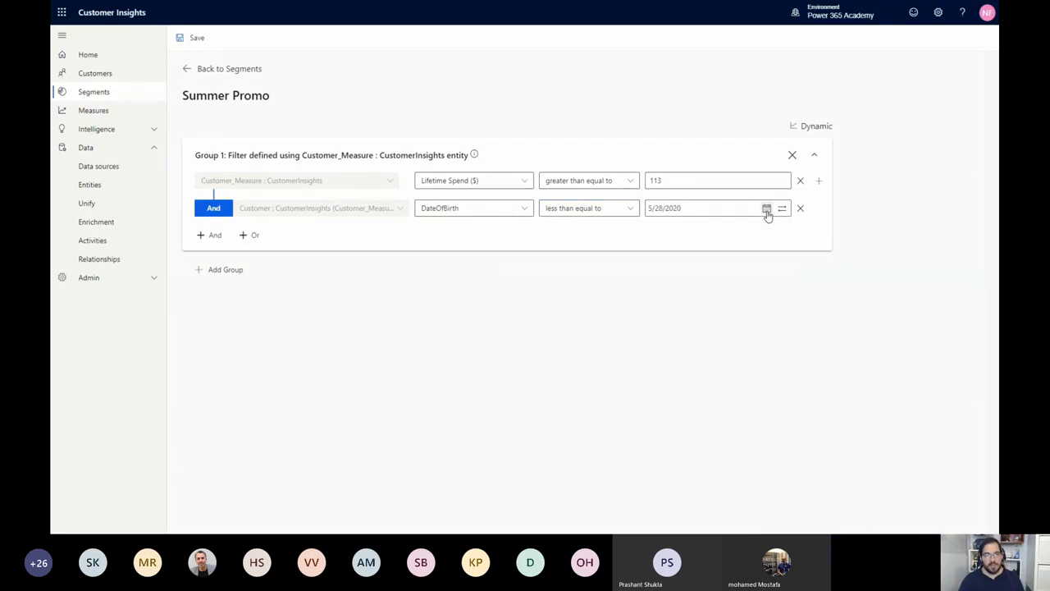
{"action": "left_click", "coordinate": [766, 210]}
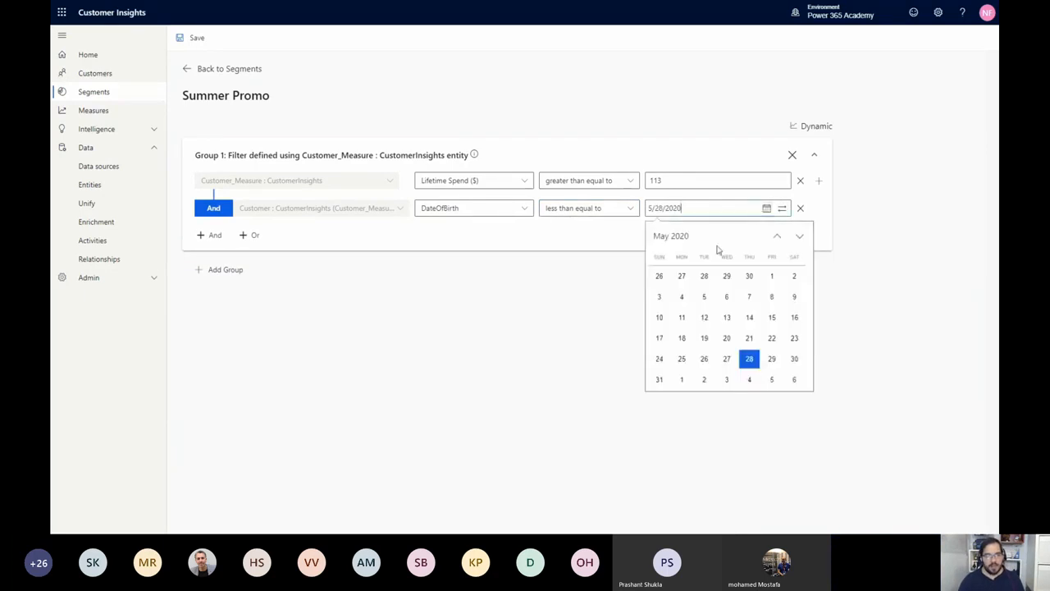
Set the date value of the DateOfBirth condition to 12/31/1996
{"action": "left_click", "coordinate": [776, 236]}
{"action": "left_click", "coordinate": [776, 237]}
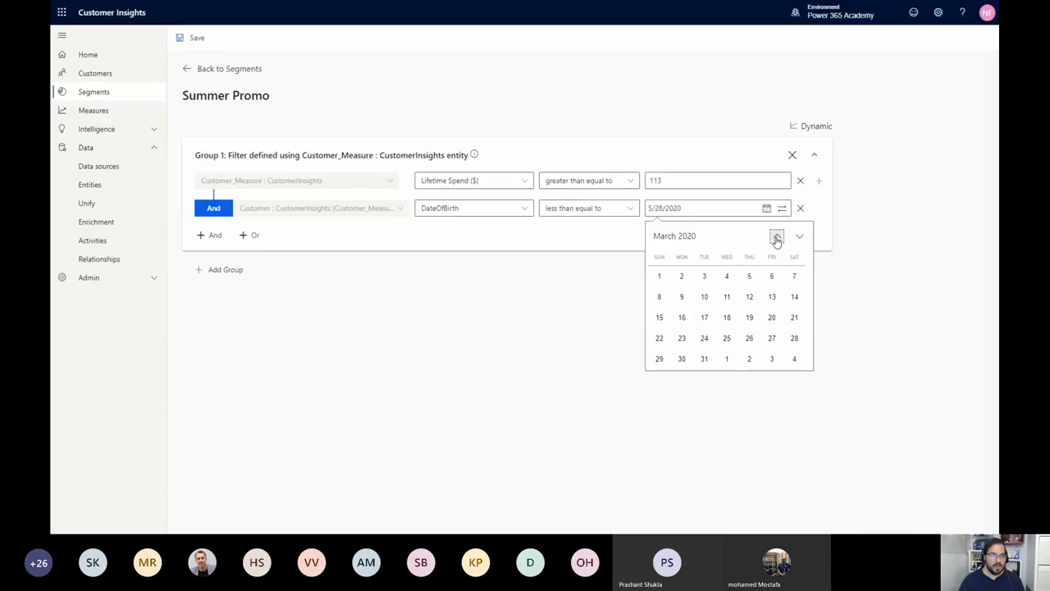
{"action": "left_click", "coordinate": [776, 237]}
{"action": "left_click", "coordinate": [776, 236]}
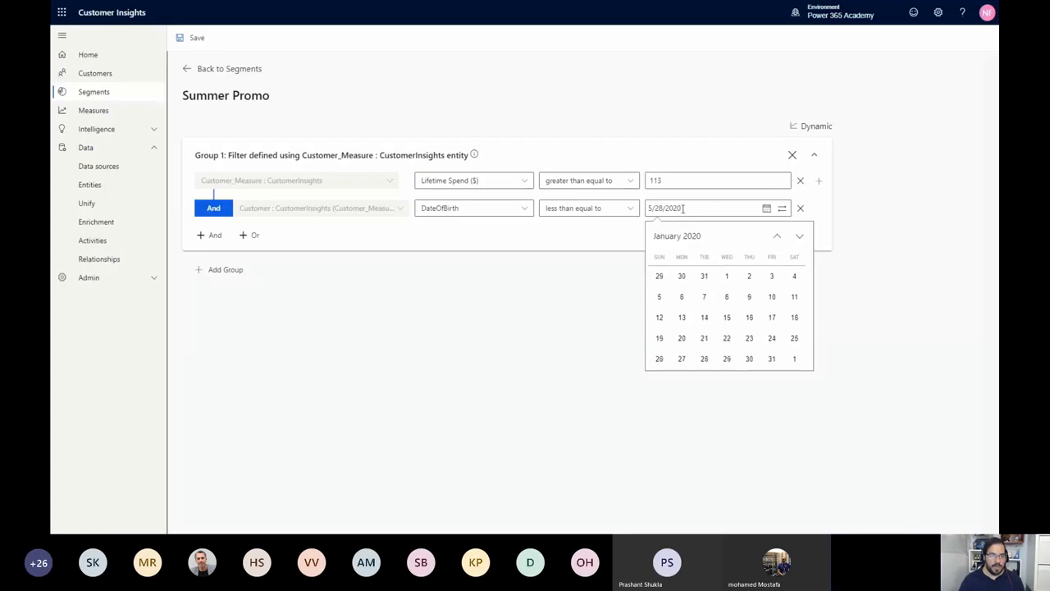
{"action": "key", "text": "BackSpace"}
{"action": "key", "text": "BackSpace"}
{"action": "key", "text": "BackSpace"}
{"action": "key", "text": "BackSpace"}
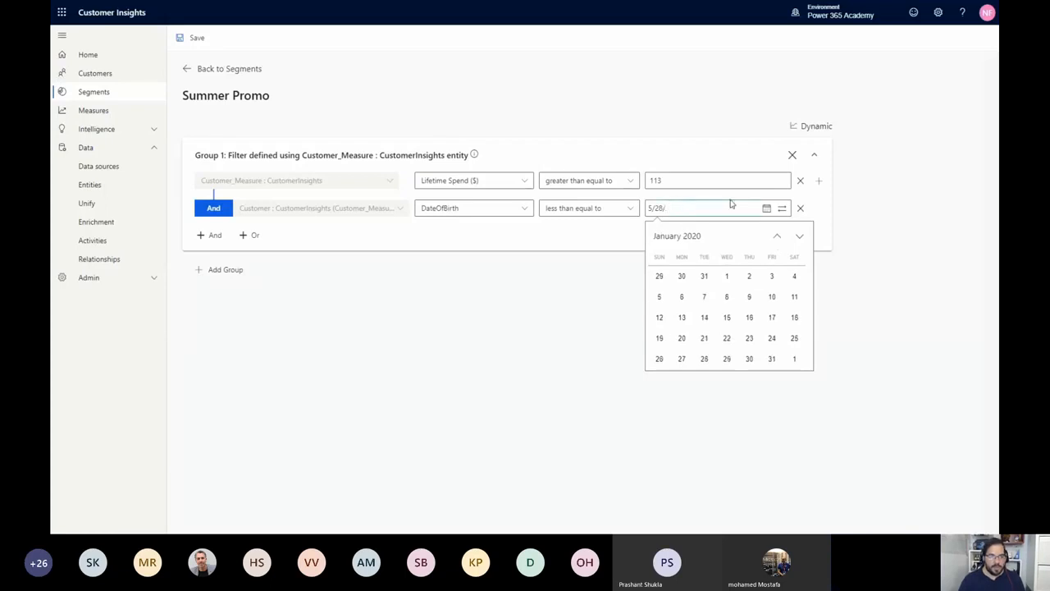
{"action": "type", "text": "1996"}
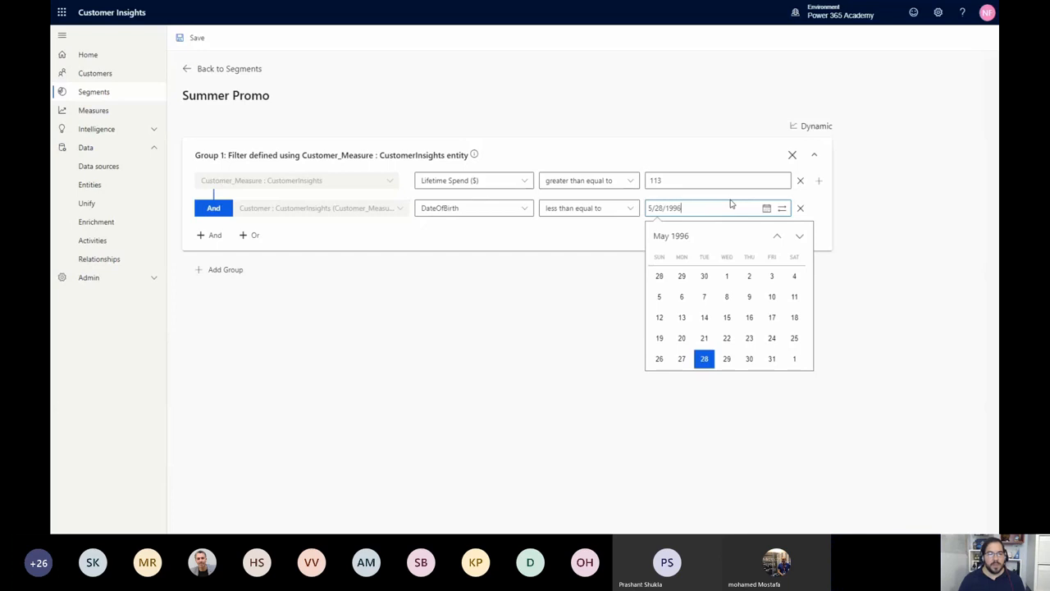
{"action": "key", "text": "Left"}
{"action": "key", "text": "Left"}
{"action": "key", "text": "Left"}
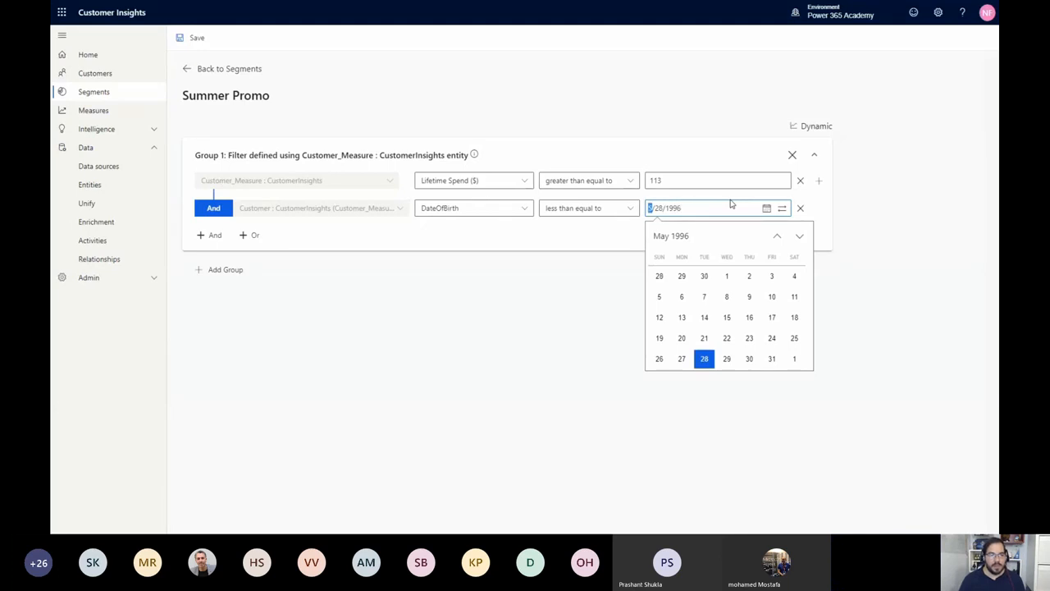
{"action": "type", "text": "12"}
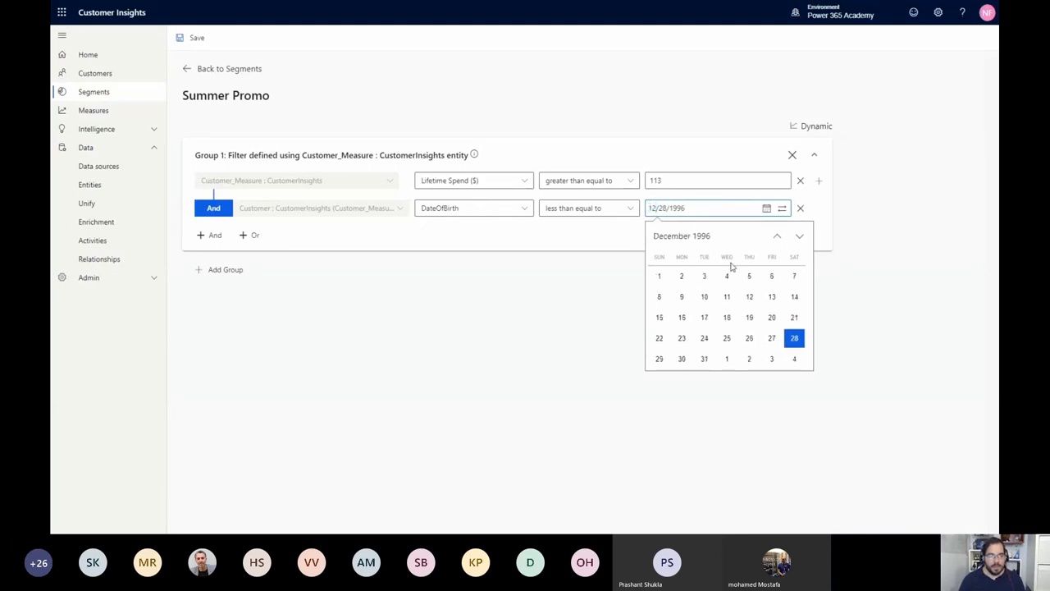
{"action": "left_click", "coordinate": [704, 359]}
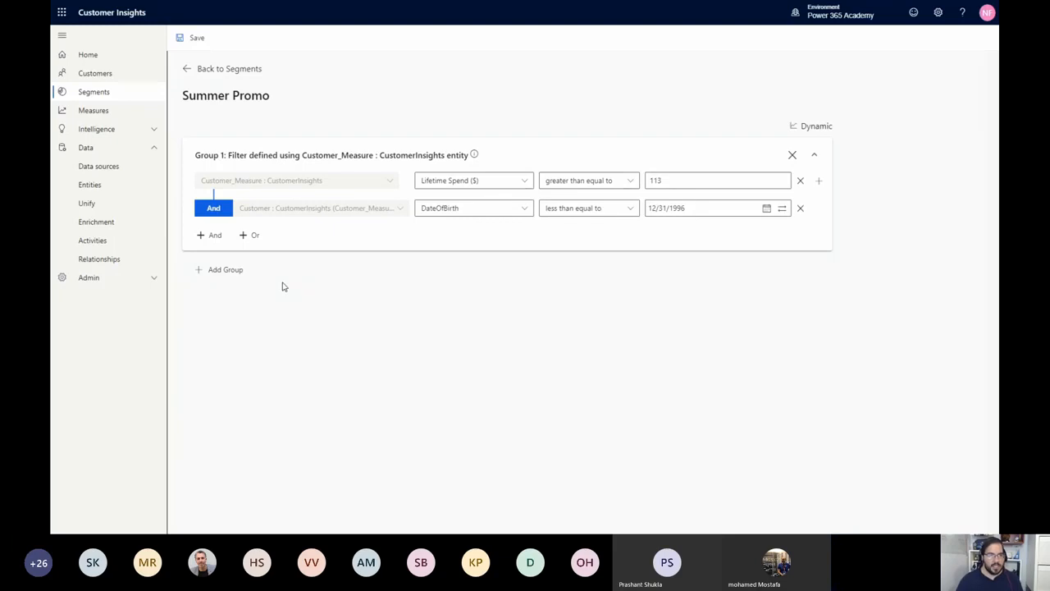
Add an And condition for All records of the Customer entity, and save and activate the Summer Promo segment
{"action": "left_click", "coordinate": [199, 234]}
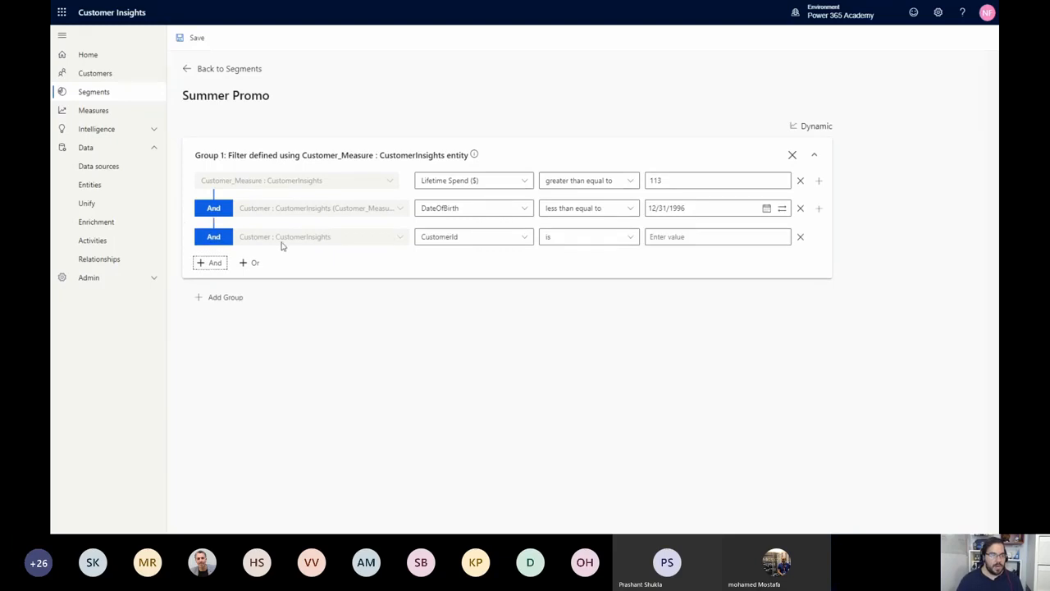
{"action": "left_click", "coordinate": [459, 244]}
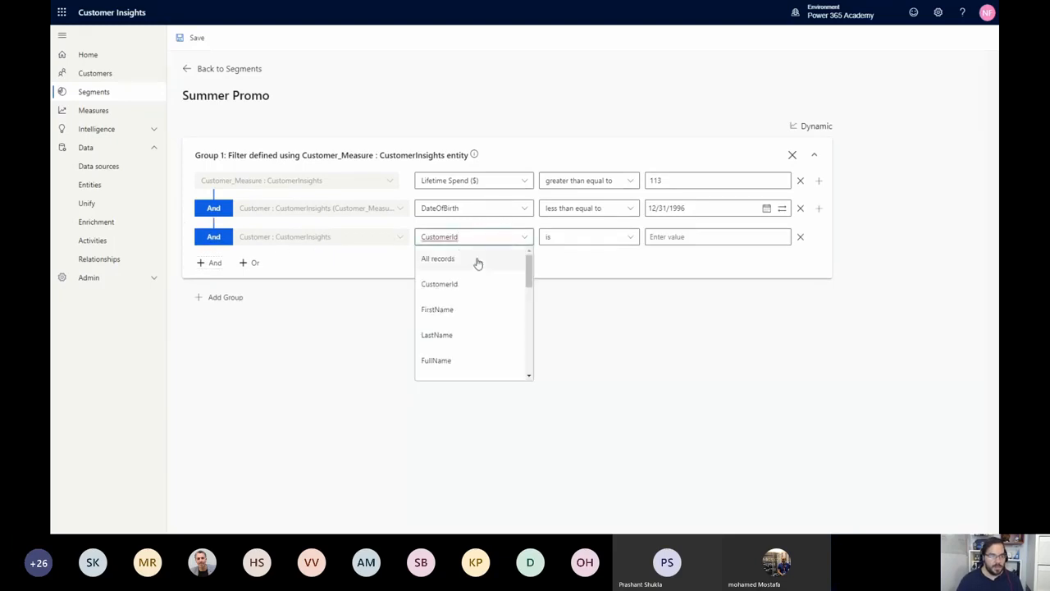
{"action": "left_click", "coordinate": [477, 259]}
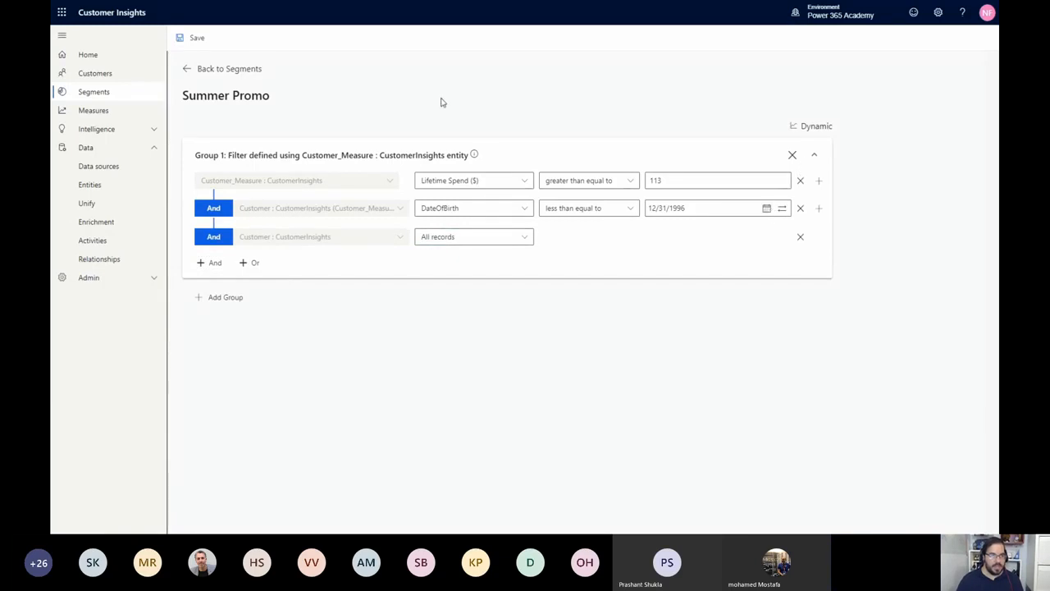
{"action": "left_click", "coordinate": [197, 45]}
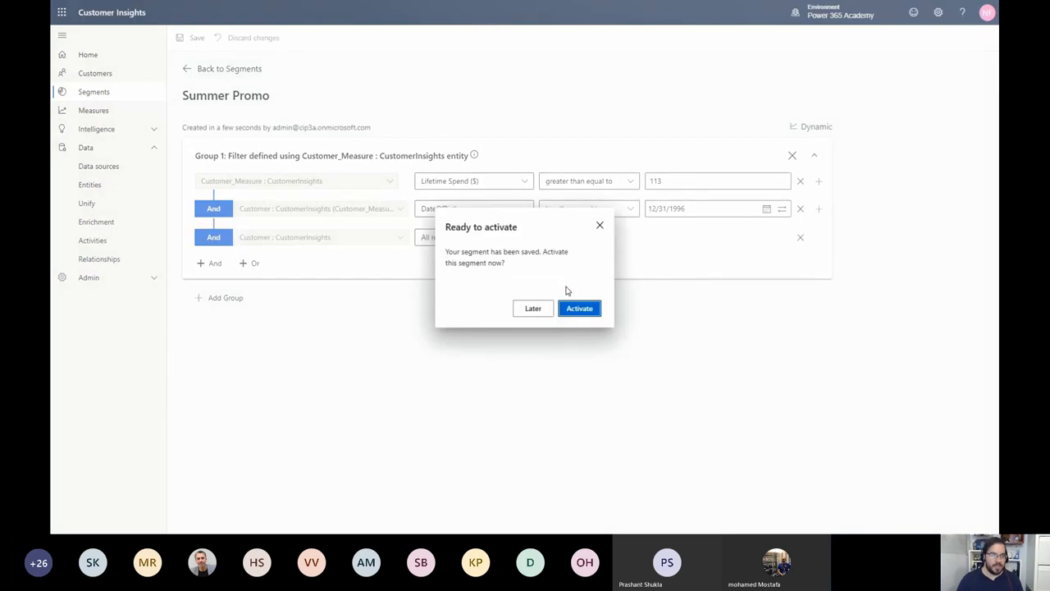
{"action": "left_click", "coordinate": [580, 309]}
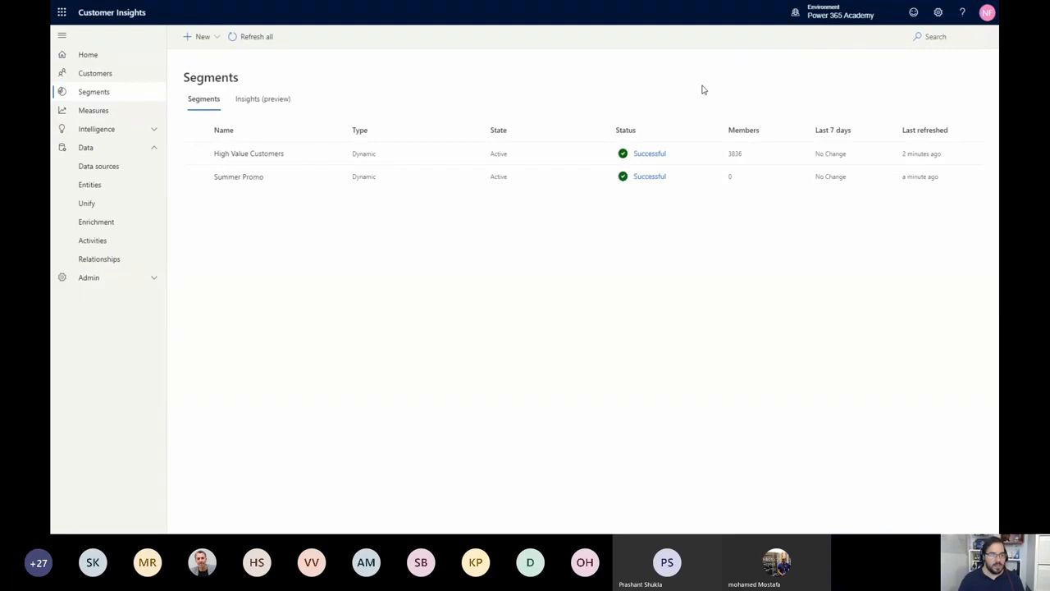
Open the Summer Promo segment from the home page, examine its size chart and members preview, and return to the home page
{"action": "left_click", "coordinate": [95, 63]}
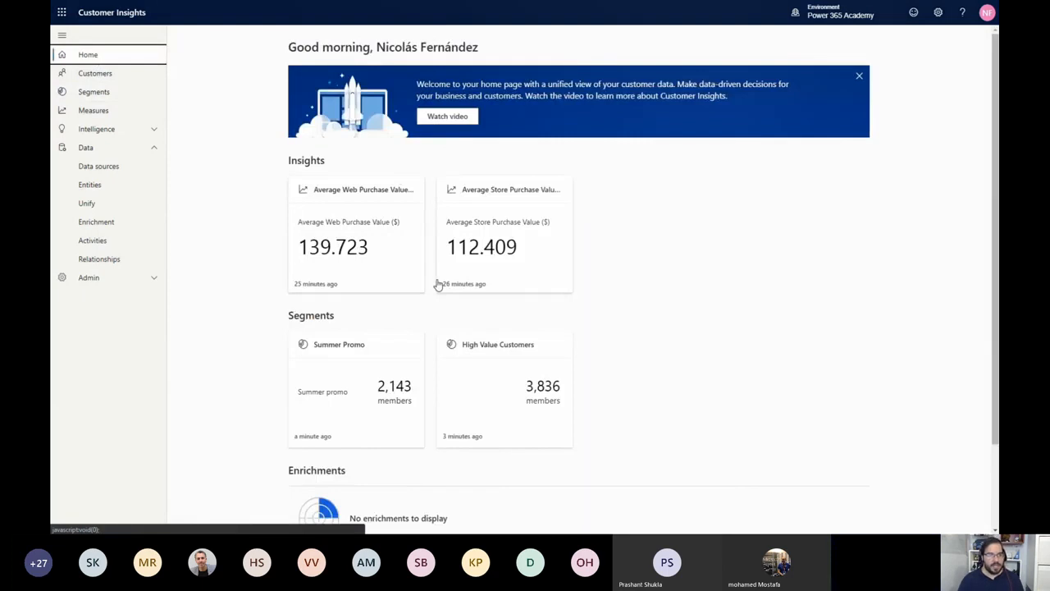
{"action": "scroll", "coordinate": [427, 284], "scroll_direction": "down", "scroll_amount": 1}
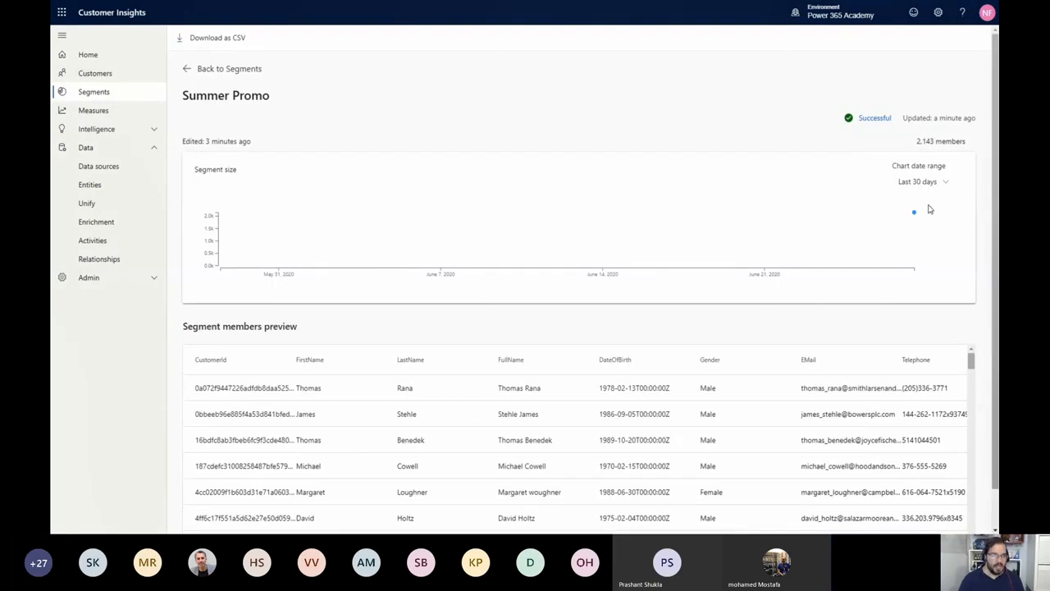
{"action": "scroll", "coordinate": [758, 288], "scroll_direction": "down", "scroll_amount": 1}
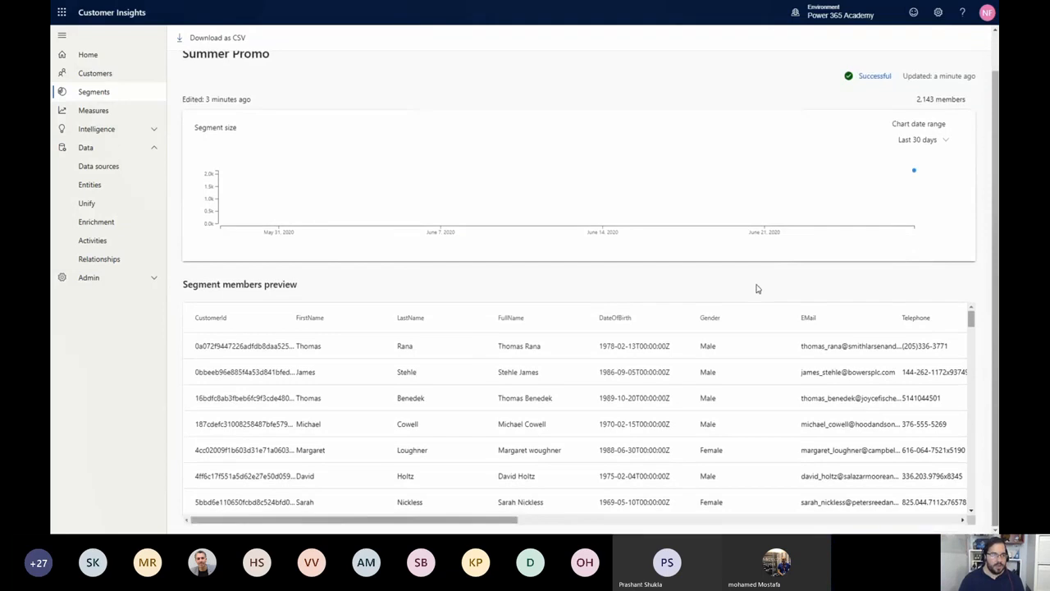
{"action": "scroll", "coordinate": [418, 328], "scroll_direction": "down", "scroll_amount": 10}
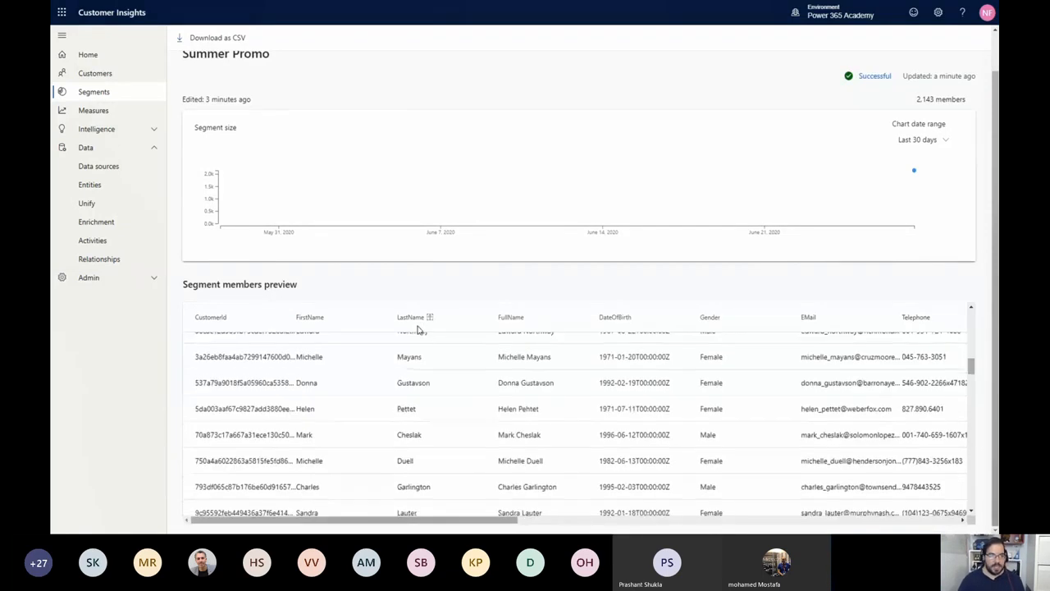
{"action": "scroll", "coordinate": [417, 328], "scroll_direction": "down", "scroll_amount": 5}
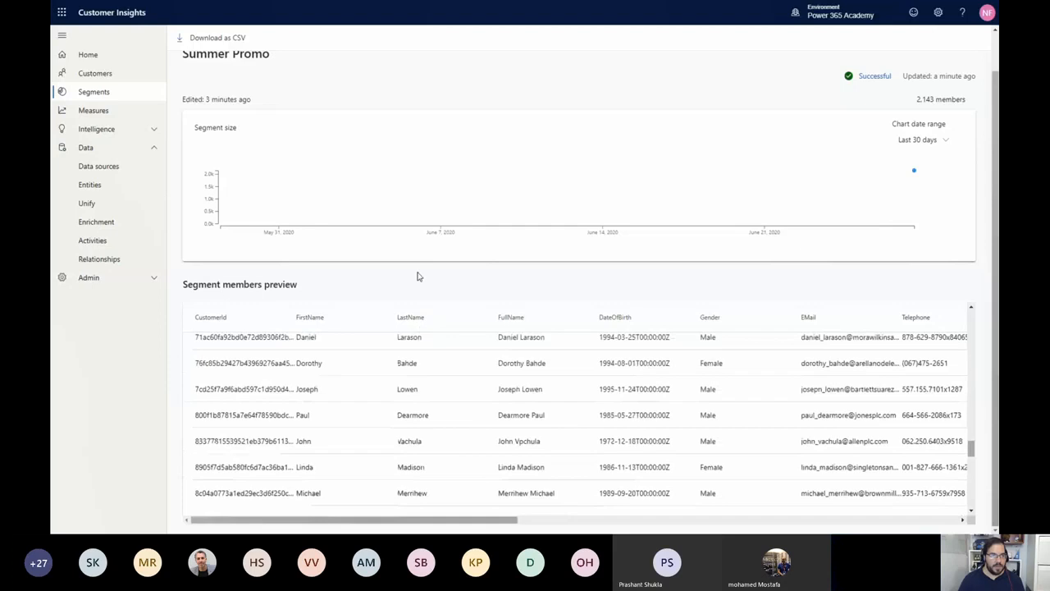
{"action": "scroll", "coordinate": [418, 276], "scroll_direction": "up", "scroll_amount": 1}
{"action": "left_click", "coordinate": [88, 55]}
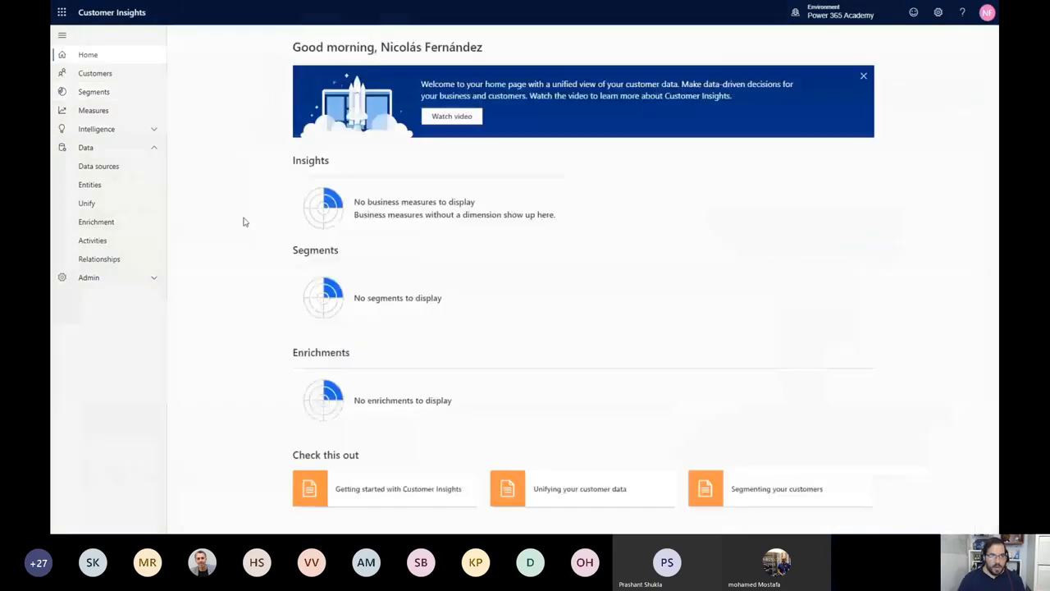
{"action": "key", "text": "Right"}
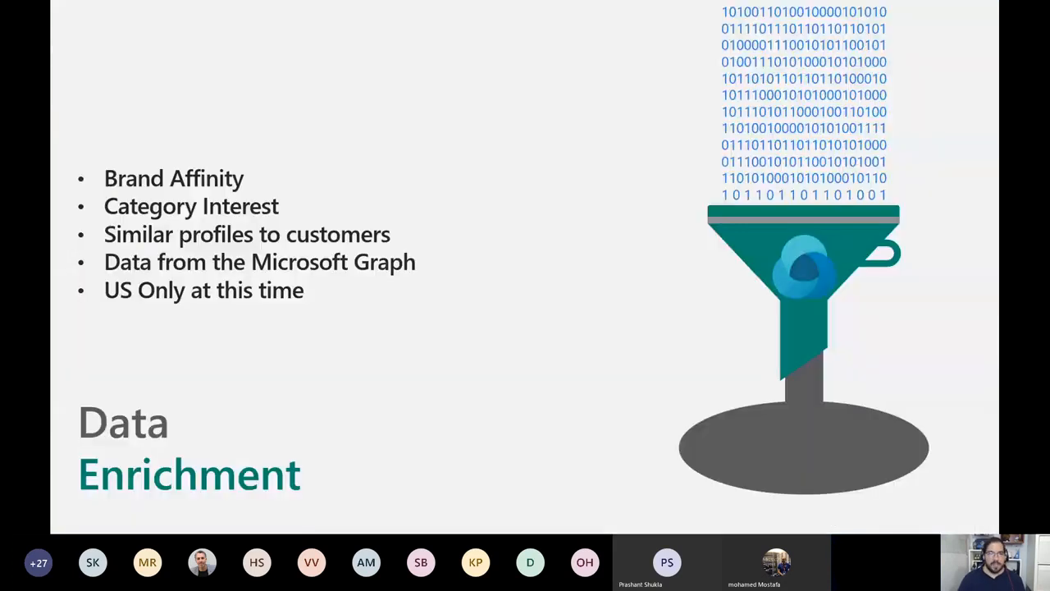